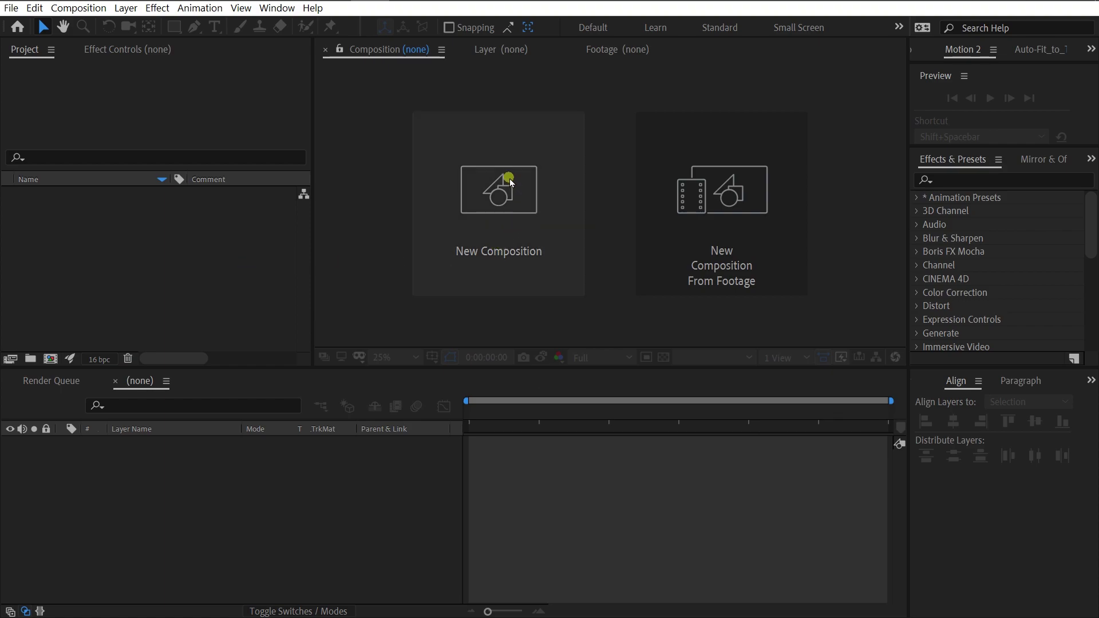
# Create composition 'Shake Transition 01' at 1920×1080, 30 fps, with a 1-second duration.
pyautogui.click(512, 182)
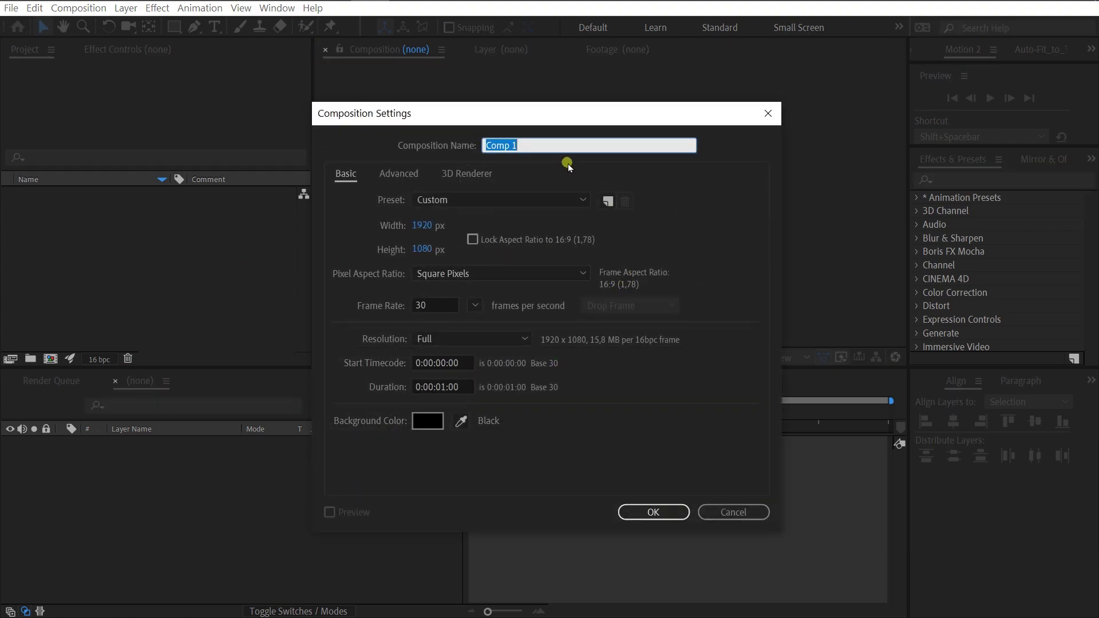
pyautogui.write('sHA')
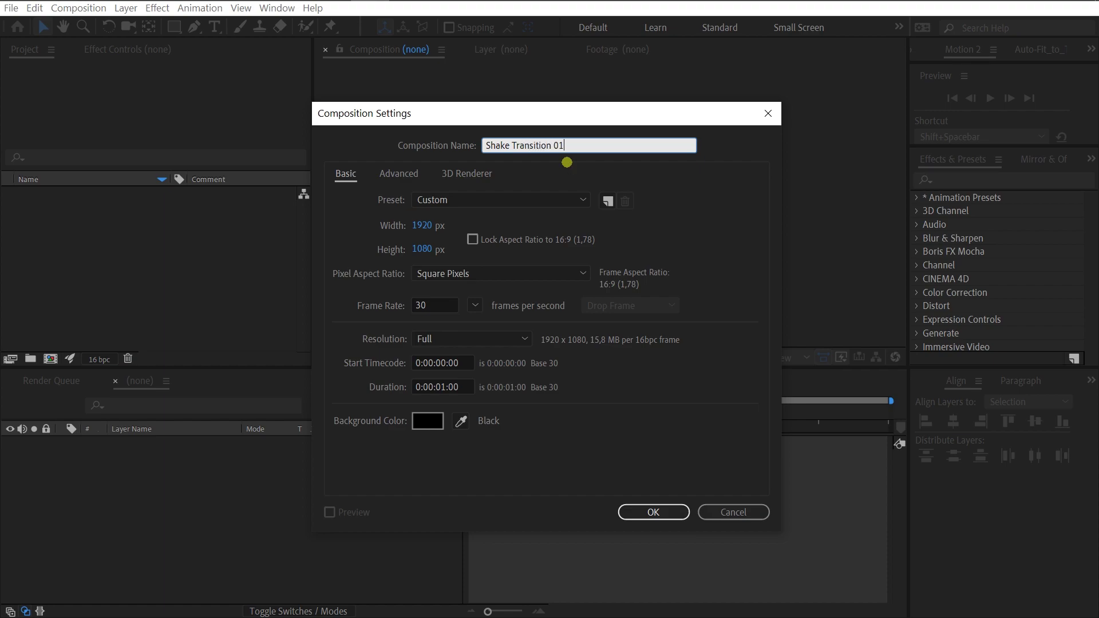
pyautogui.click(424, 225)
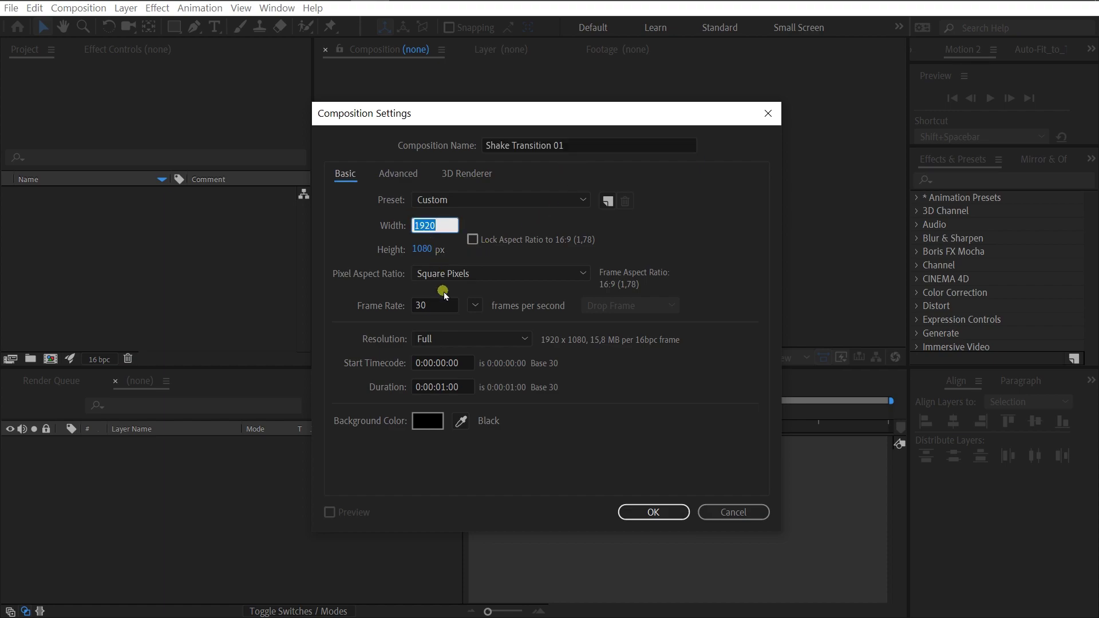
pyautogui.click(435, 252)
pyautogui.click(446, 388)
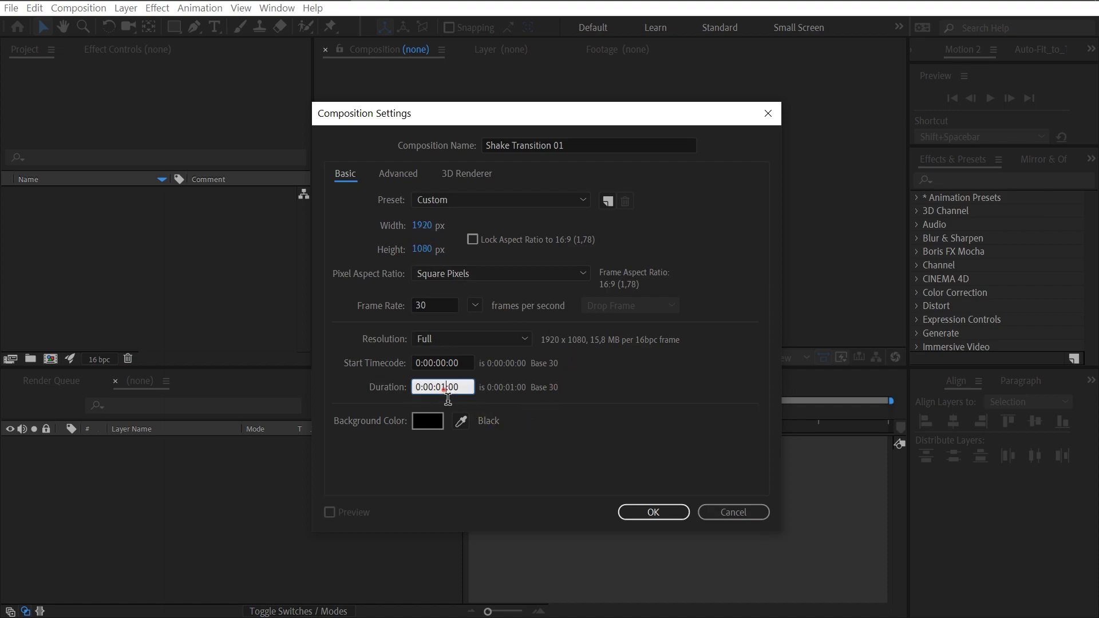
pyautogui.click(636, 512)
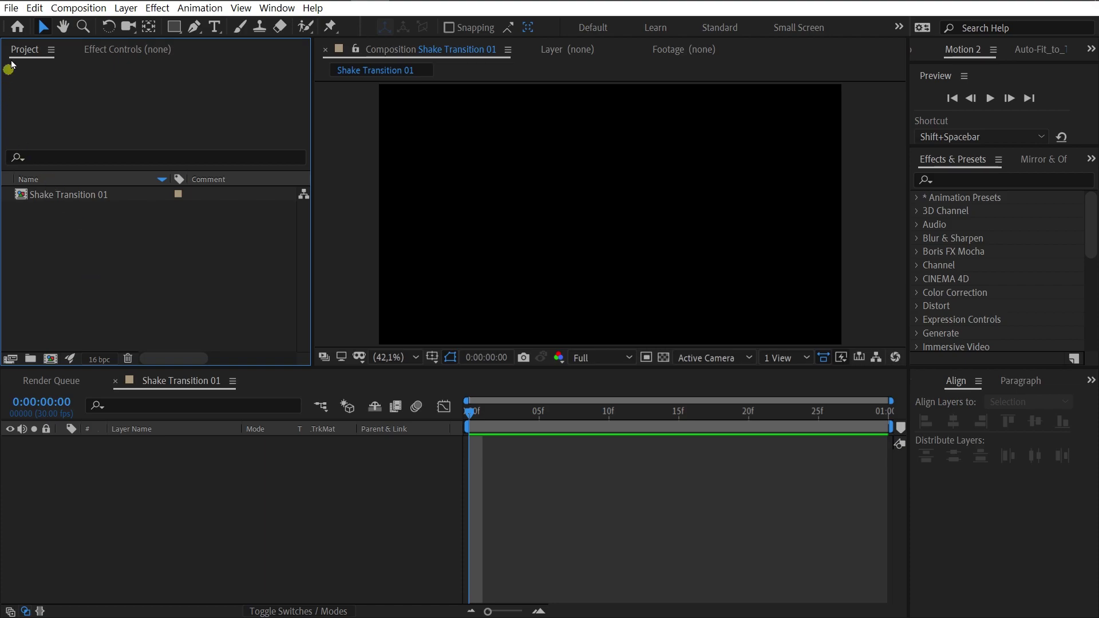
# Import the photos 01.jpg and 02.jpg into the project.
pyautogui.click(11, 12)
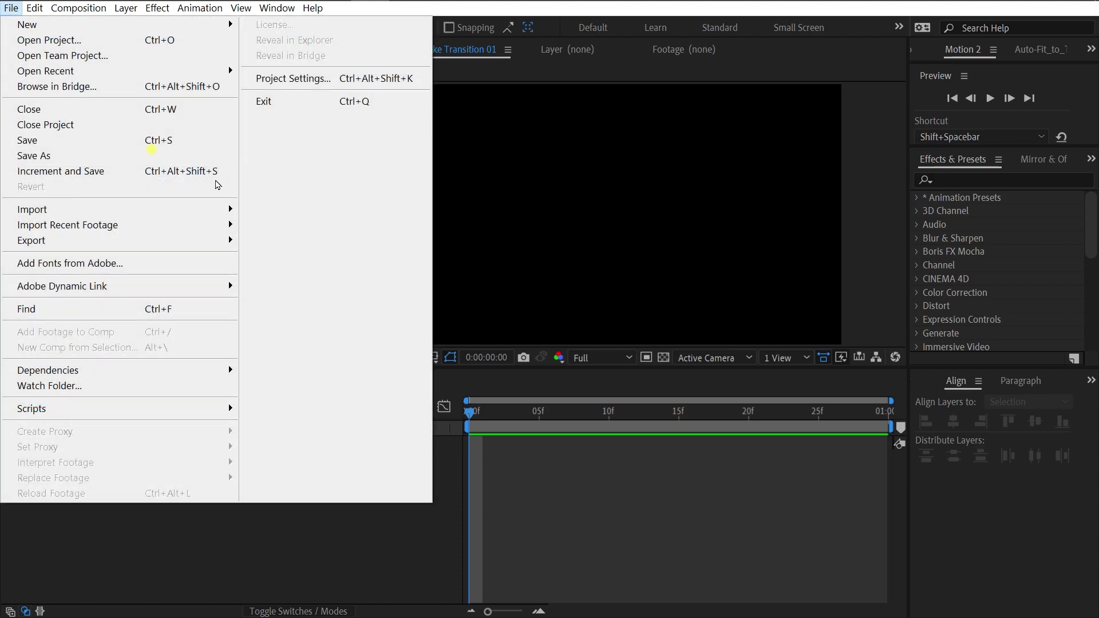
pyautogui.moveTo(216, 210)
pyautogui.click(283, 210)
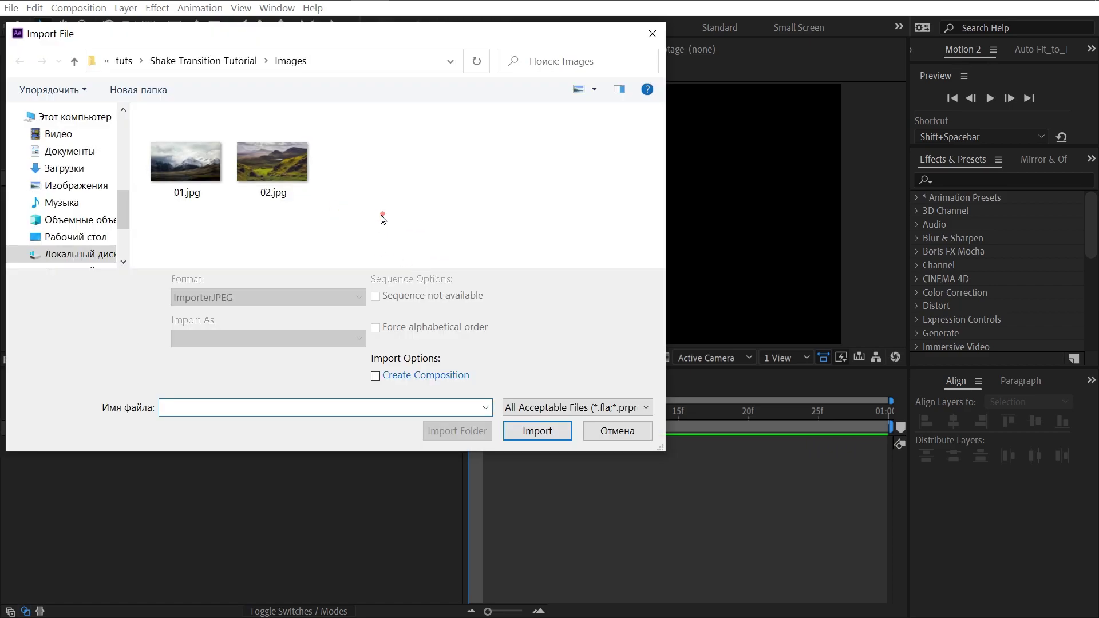
pyautogui.moveTo(383, 214); pyautogui.dragTo(152, 147)
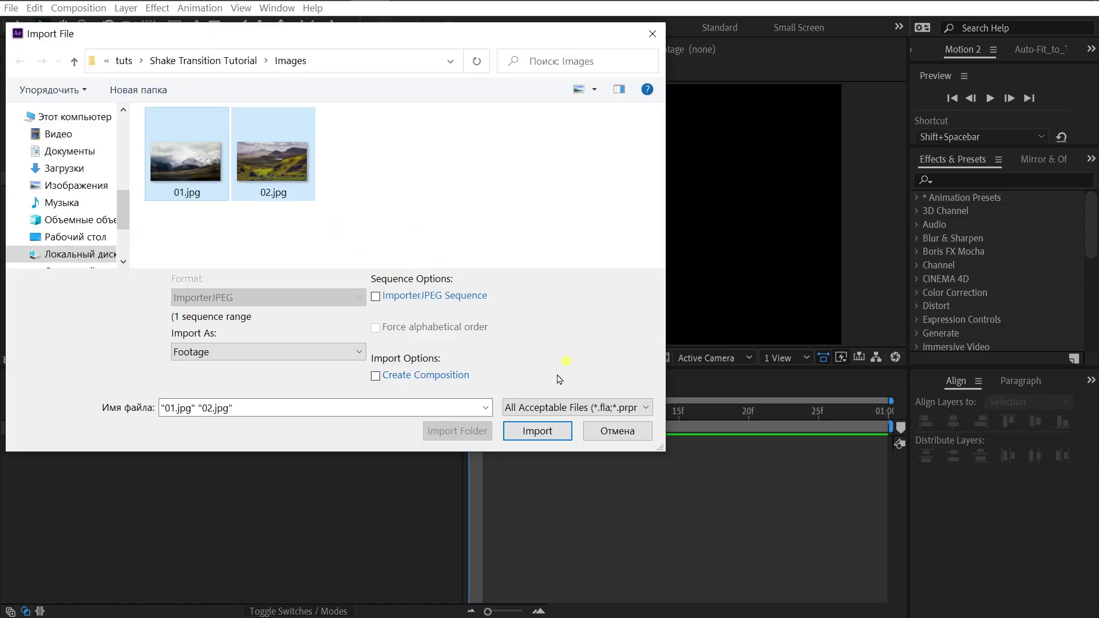
pyautogui.click(537, 430)
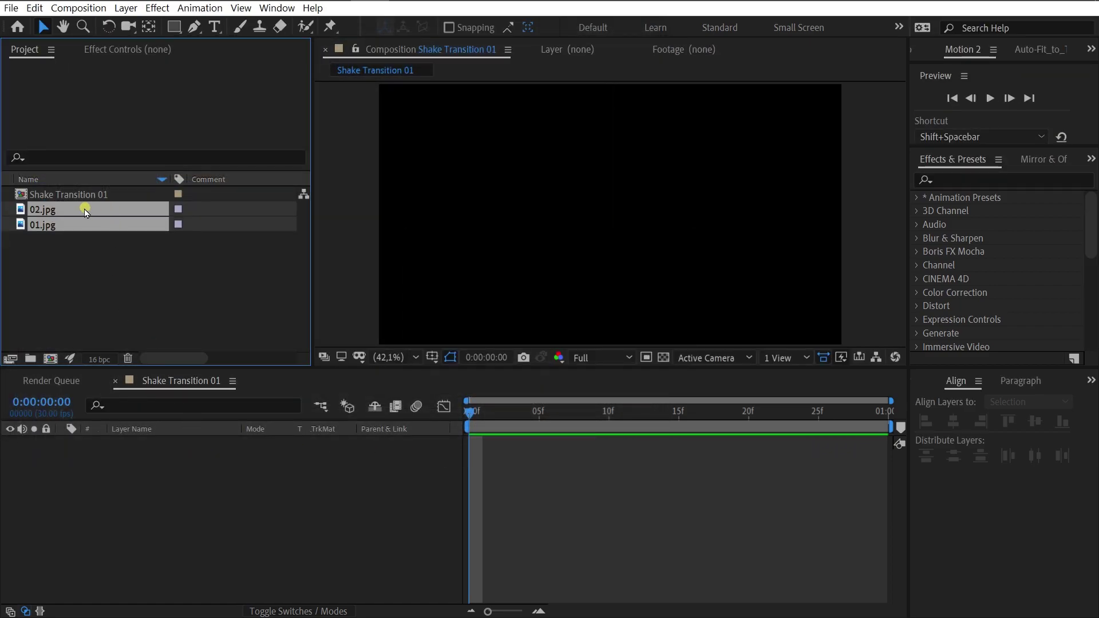
# Place both photos in the comp, starting 01.jpg and ending 02.jpg at frame 15.
pyautogui.moveTo(85, 210); pyautogui.dragTo(209, 488)
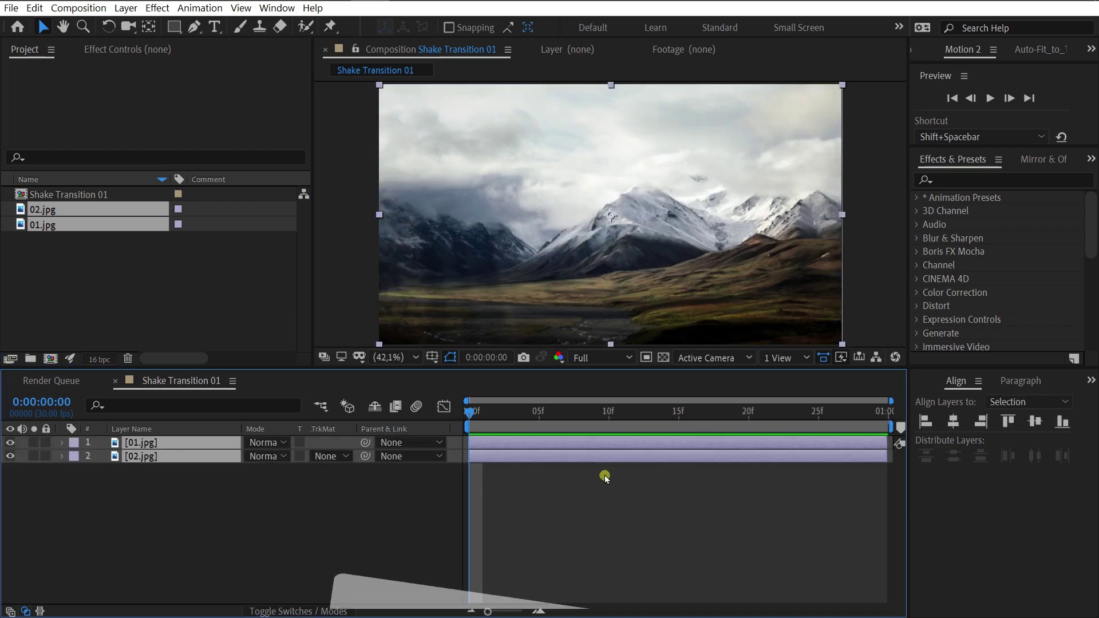
pyautogui.moveTo(475, 441); pyautogui.dragTo(690, 446)
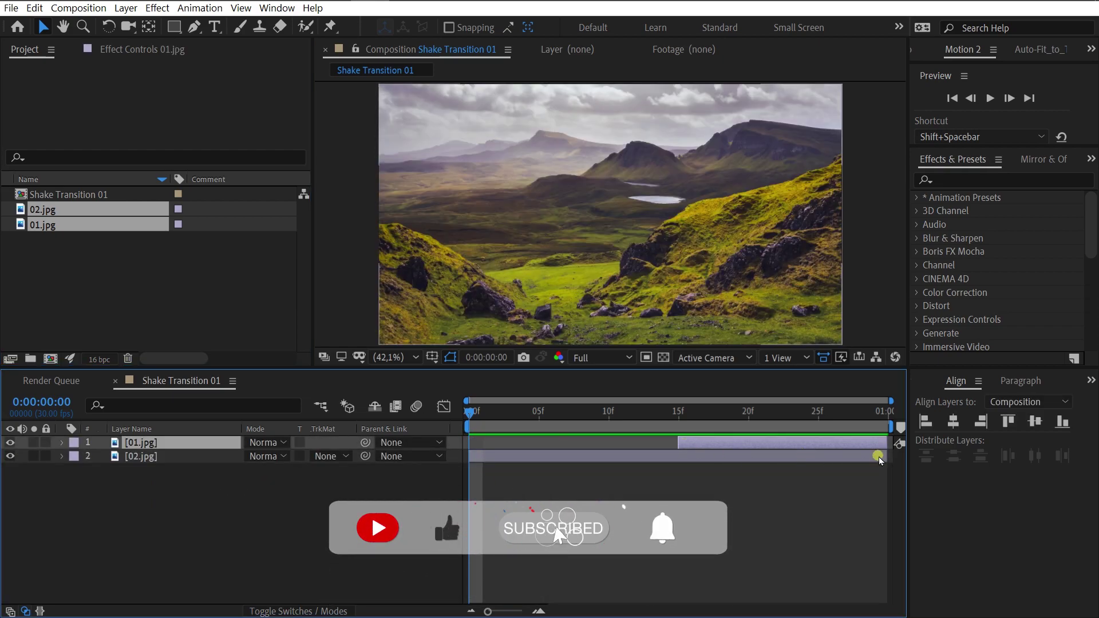
pyautogui.moveTo(887, 456); pyautogui.dragTo(681, 469)
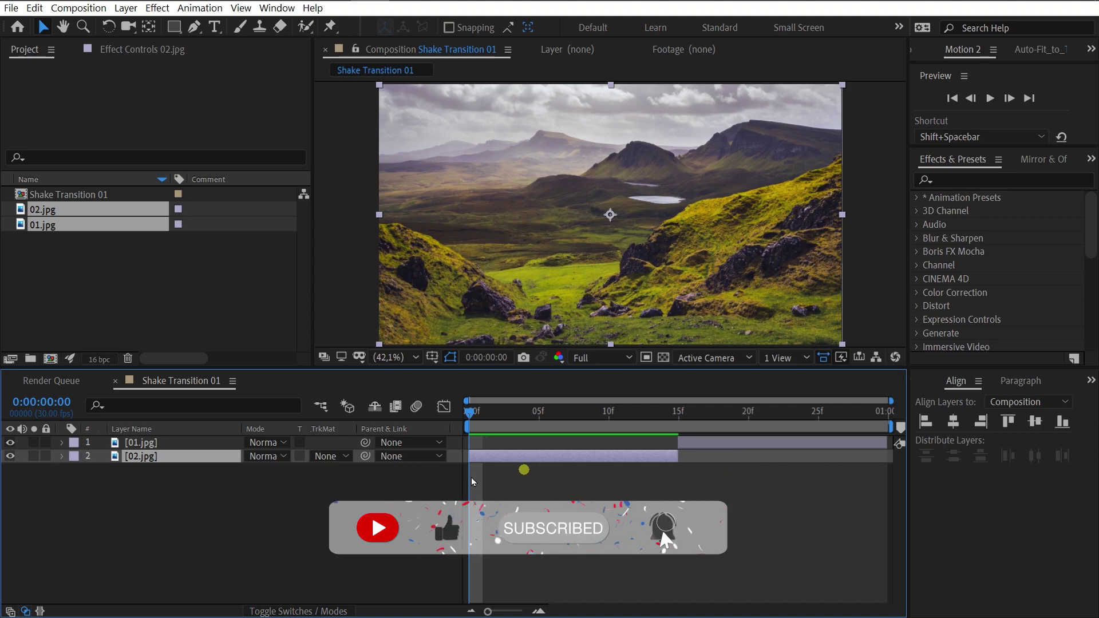
pyautogui.click(273, 493)
# Add an adjustment layer and rename it 'transition'.
pyautogui.rightClick(154, 499)
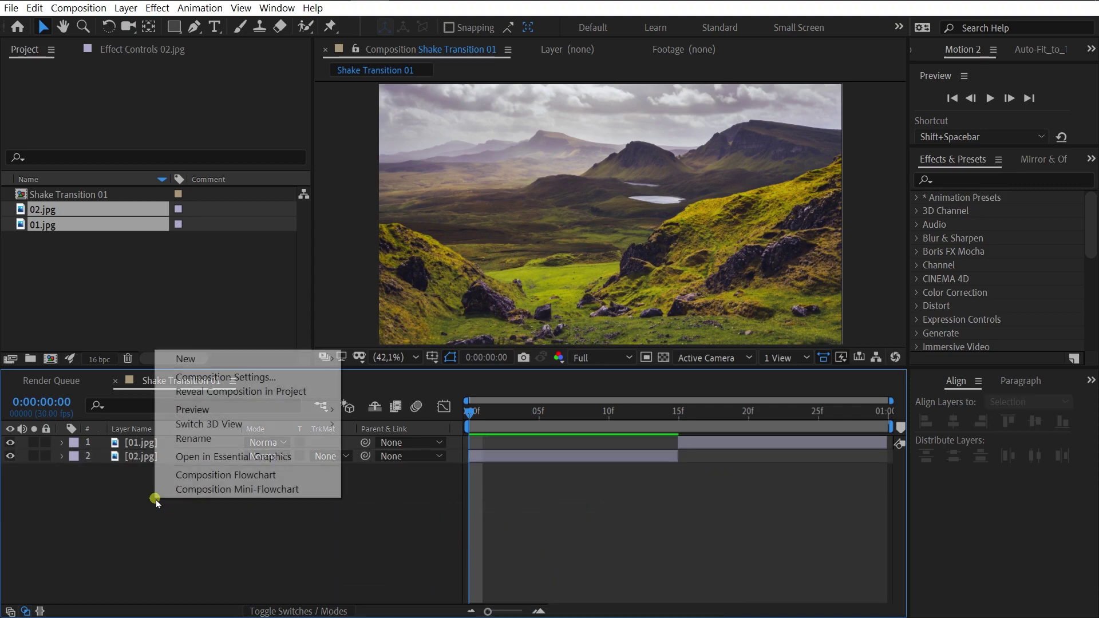
pyautogui.moveTo(300, 360)
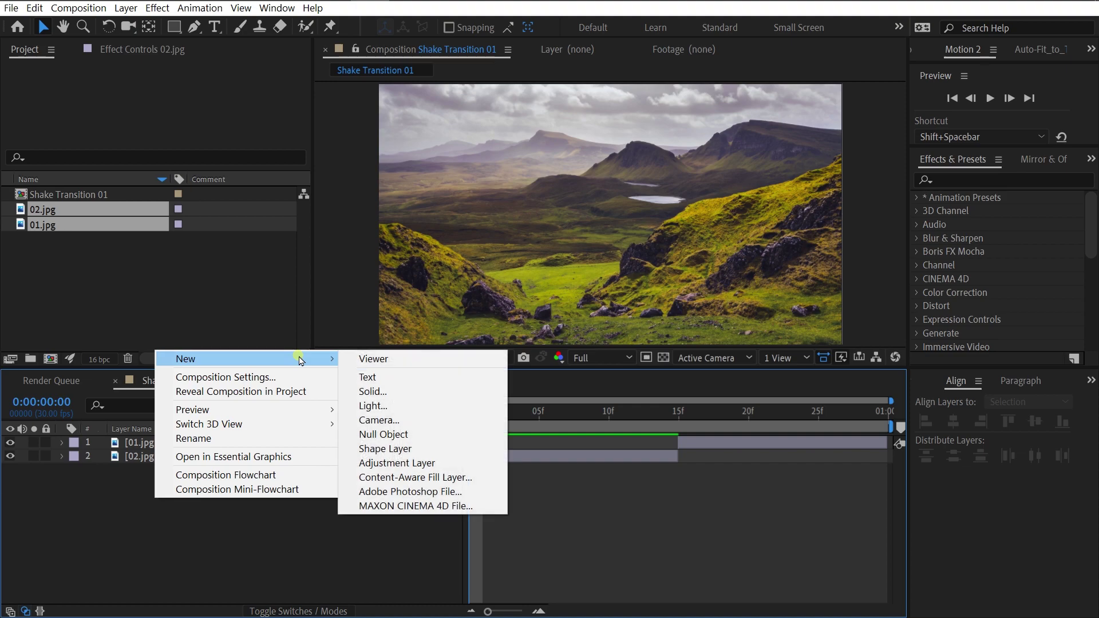
pyautogui.click(435, 462)
pyautogui.click(217, 529)
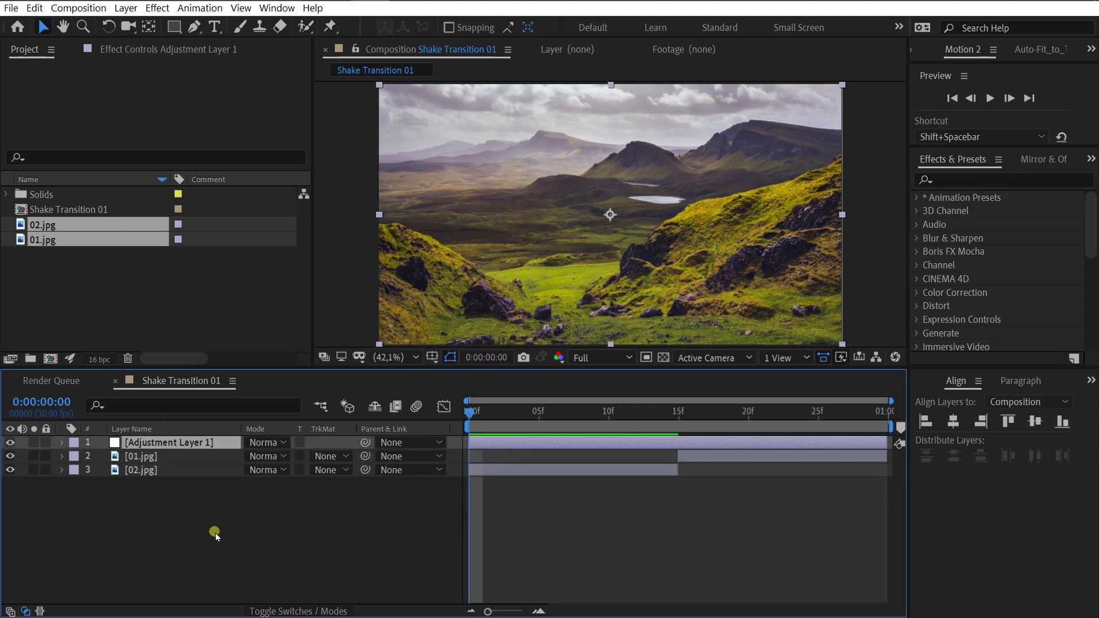
pyautogui.click(200, 441)
pyautogui.press('Return')
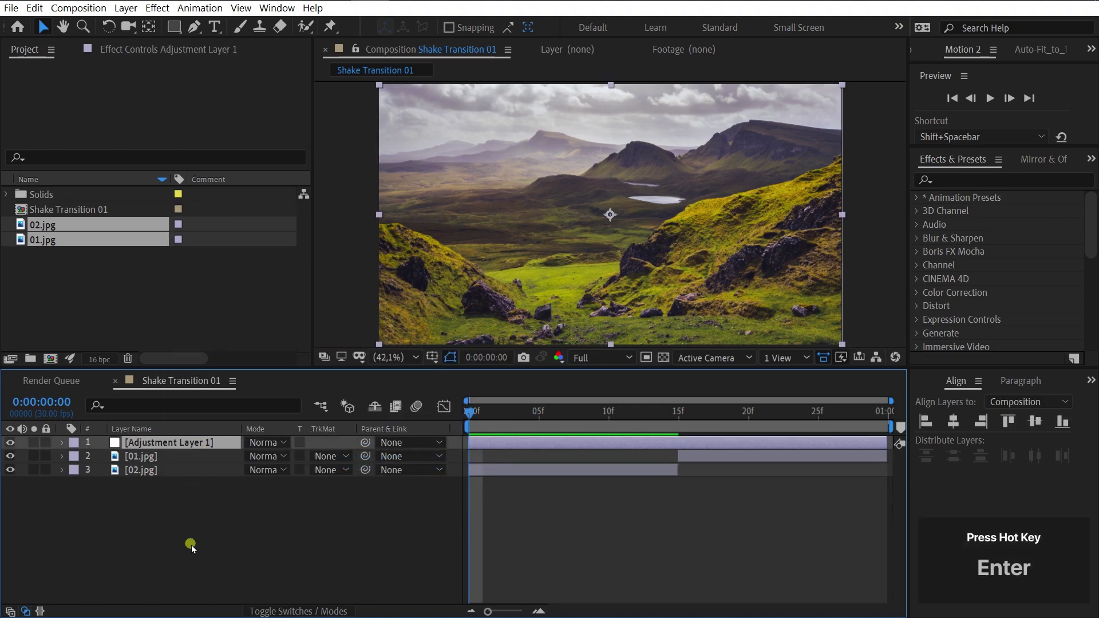
pyautogui.write('transition')
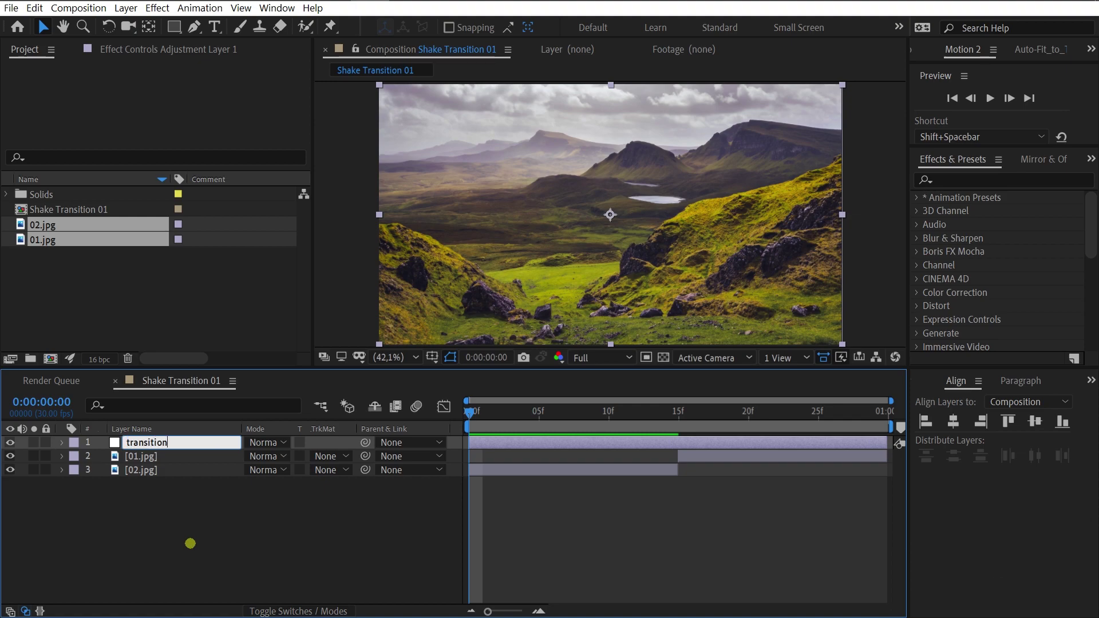
pyautogui.click(191, 548)
# Add a null object and rename it 'control'.
pyautogui.rightClick(208, 514)
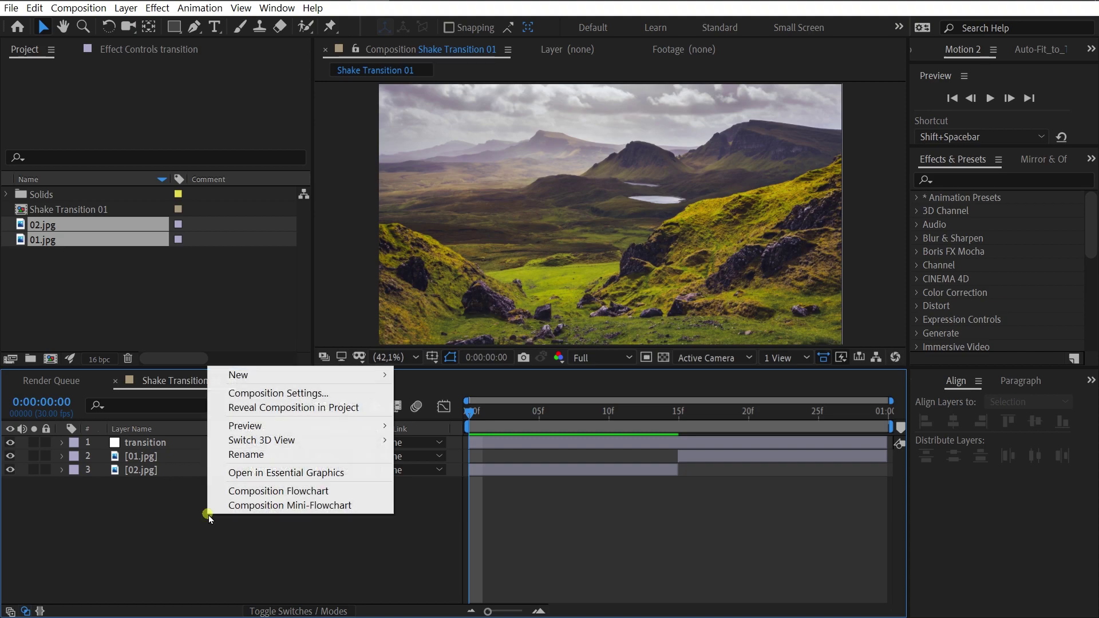
pyautogui.moveTo(315, 376)
pyautogui.click(424, 453)
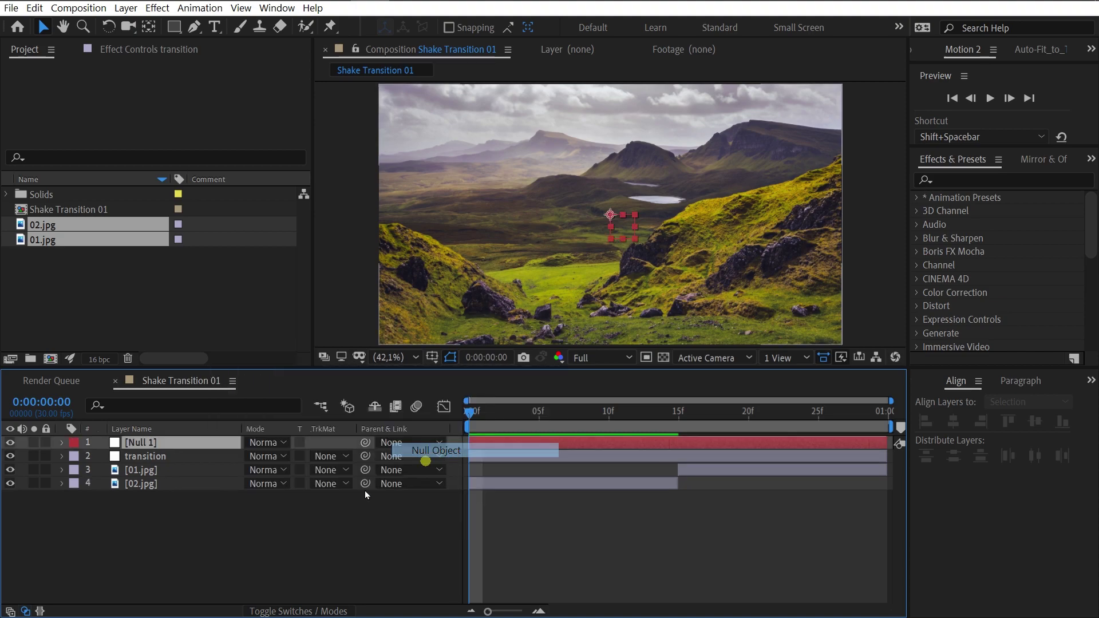
pyautogui.click(167, 442)
pyautogui.press('Return')
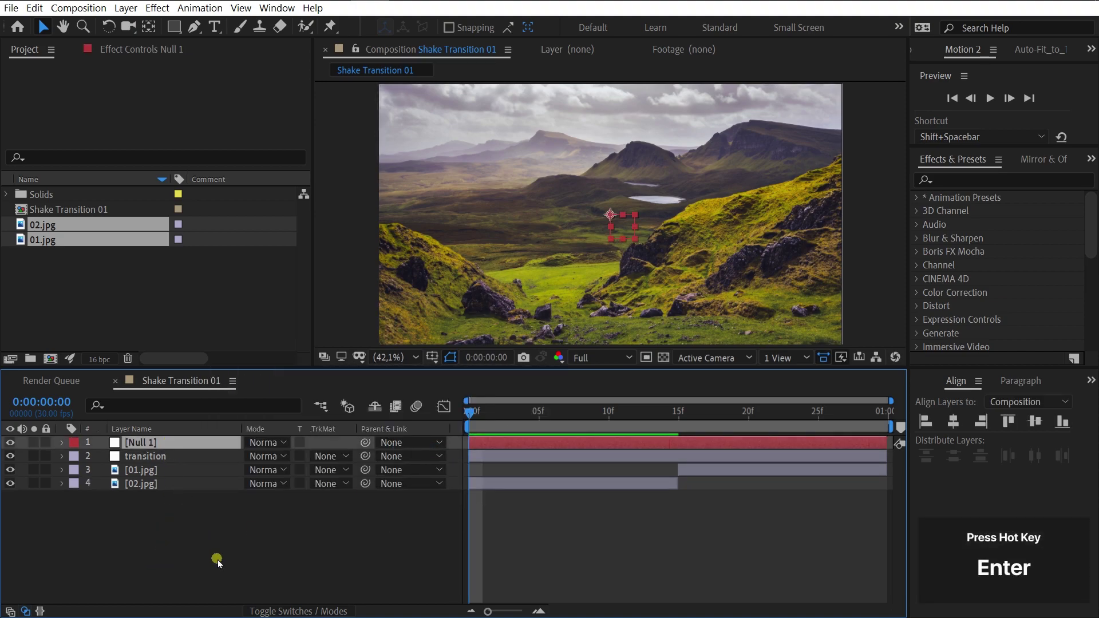
pyautogui.write('control')
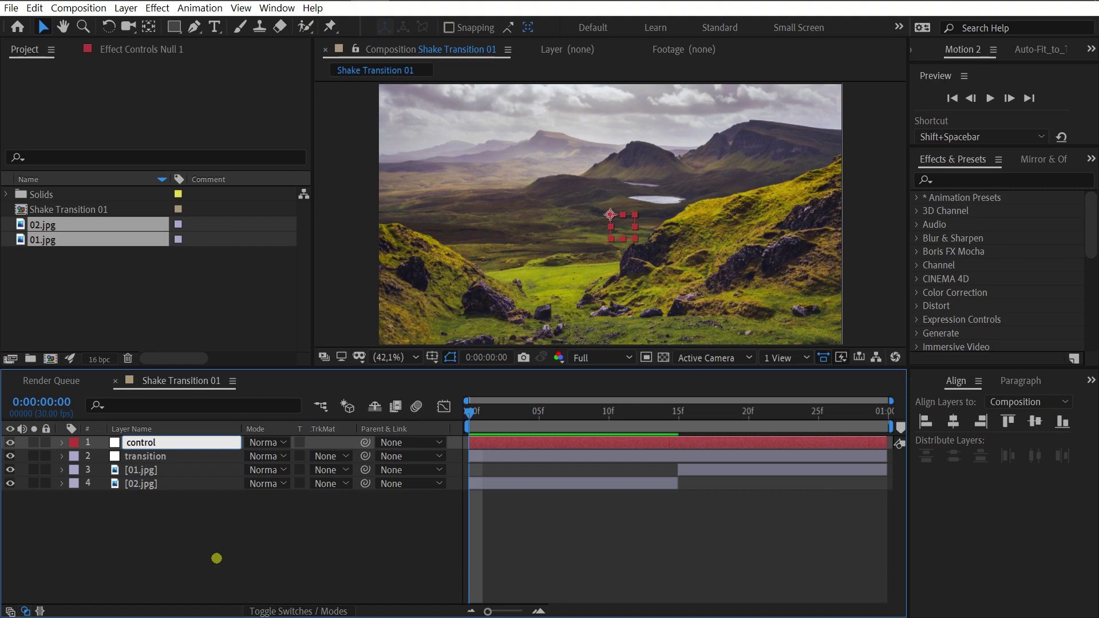
pyautogui.click(216, 558)
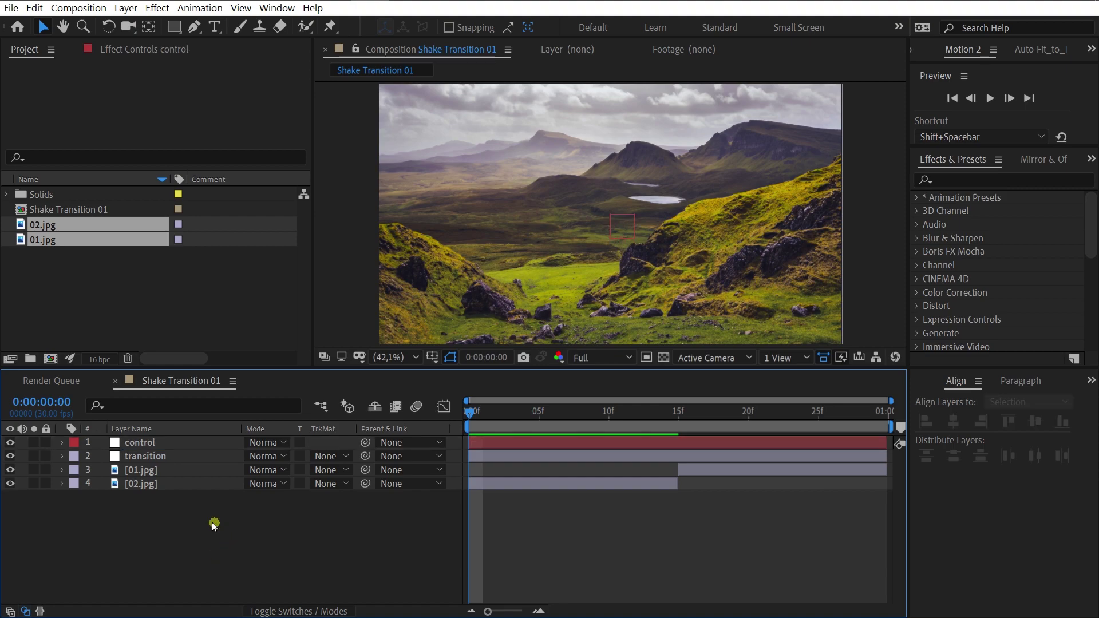
# Apply the Distort > Transform effect, found by searching 'tran', to the transition layer.
pyautogui.click(173, 456)
pyautogui.click(942, 179)
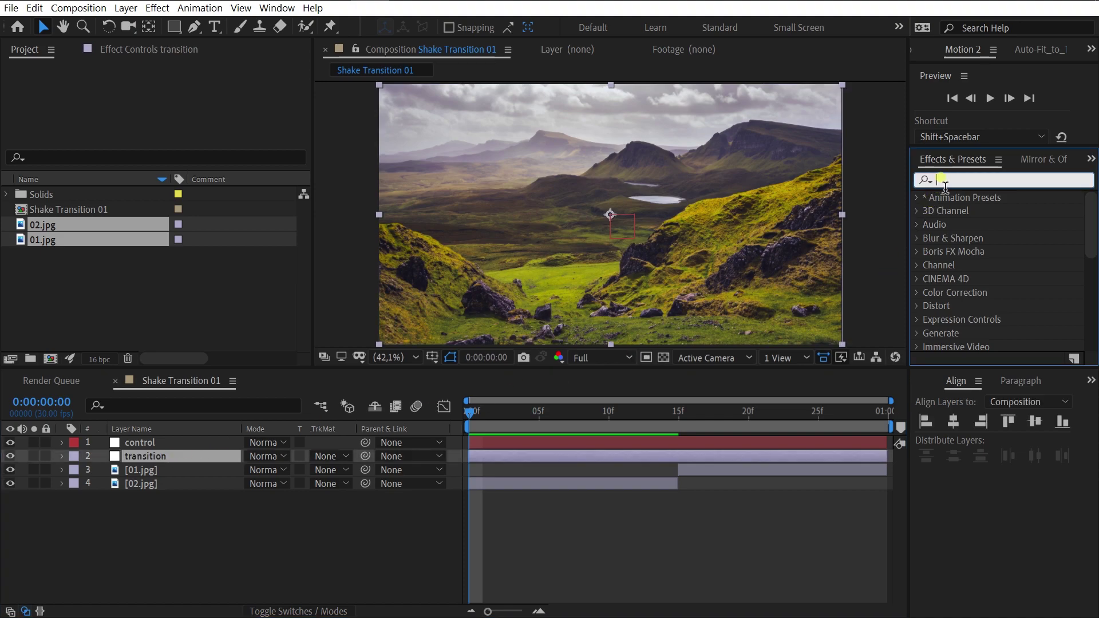
pyautogui.write('tr')
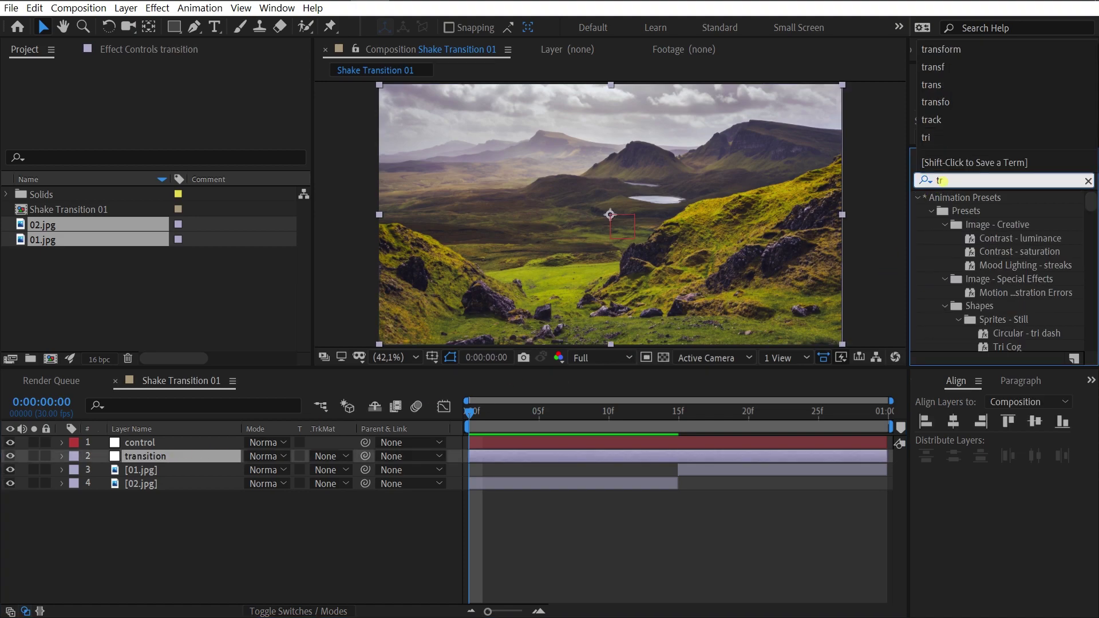
pyautogui.write('ans')
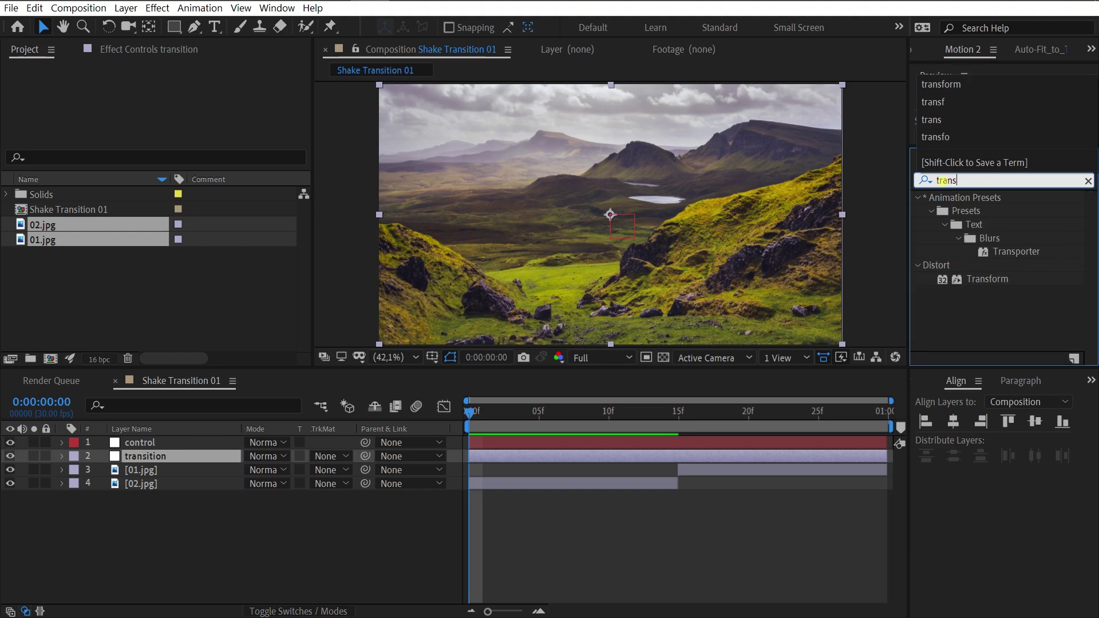
pyautogui.moveTo(987, 279); pyautogui.dragTo(146, 458)
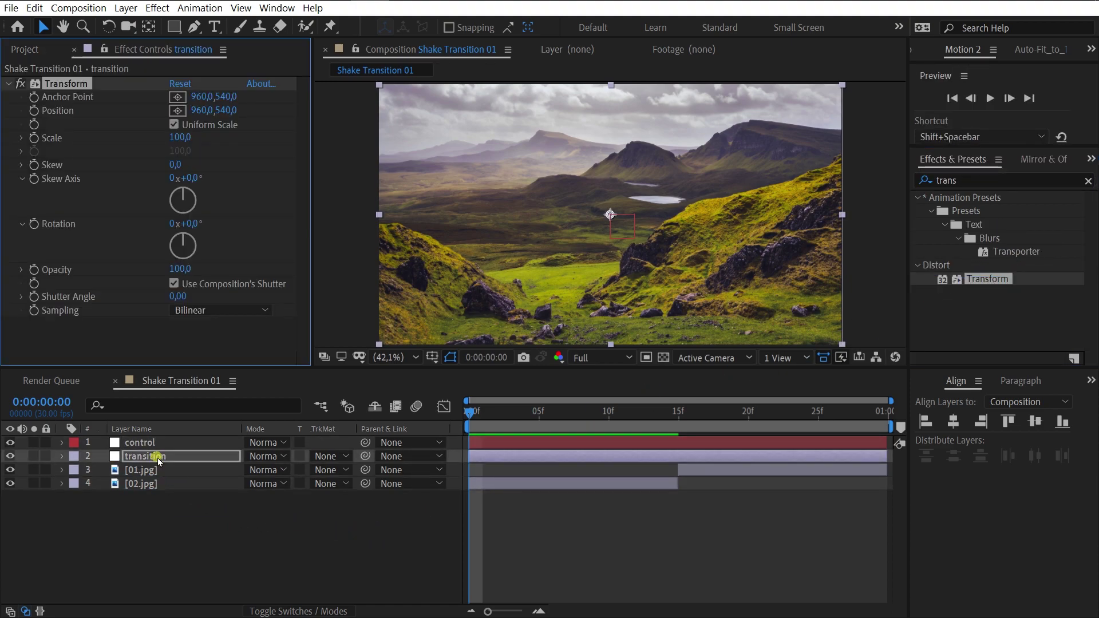
pyautogui.click(186, 552)
pyautogui.click(141, 443)
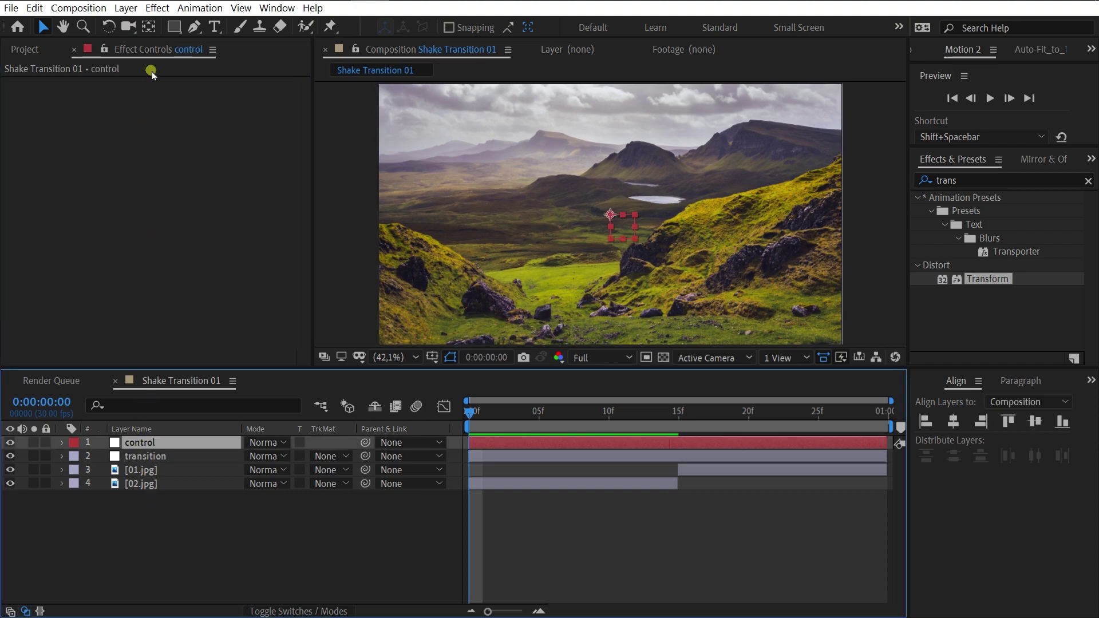
# Add a Slider Control effect to the control layer and rename it 'position'.
pyautogui.click(994, 182)
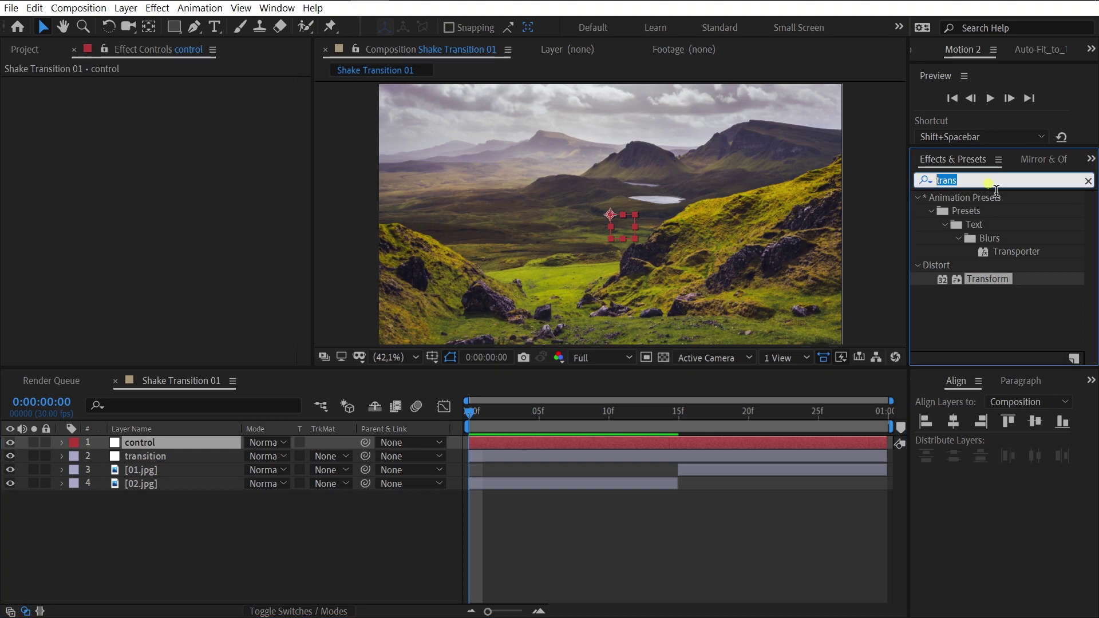
pyautogui.write('slider con')
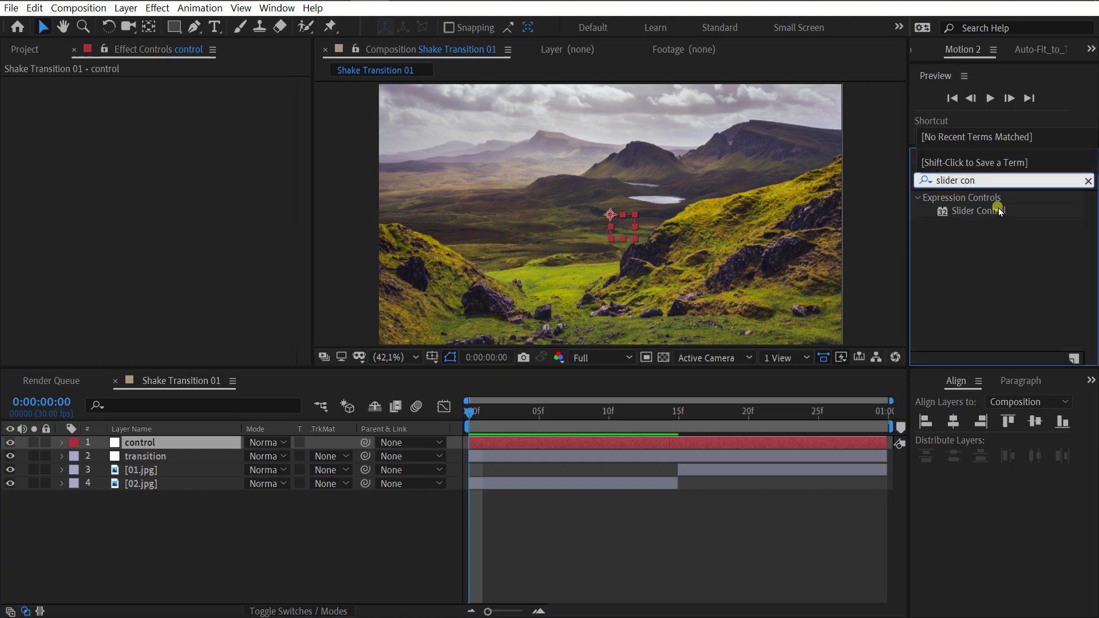
pyautogui.moveTo(980, 211); pyautogui.dragTo(219, 445)
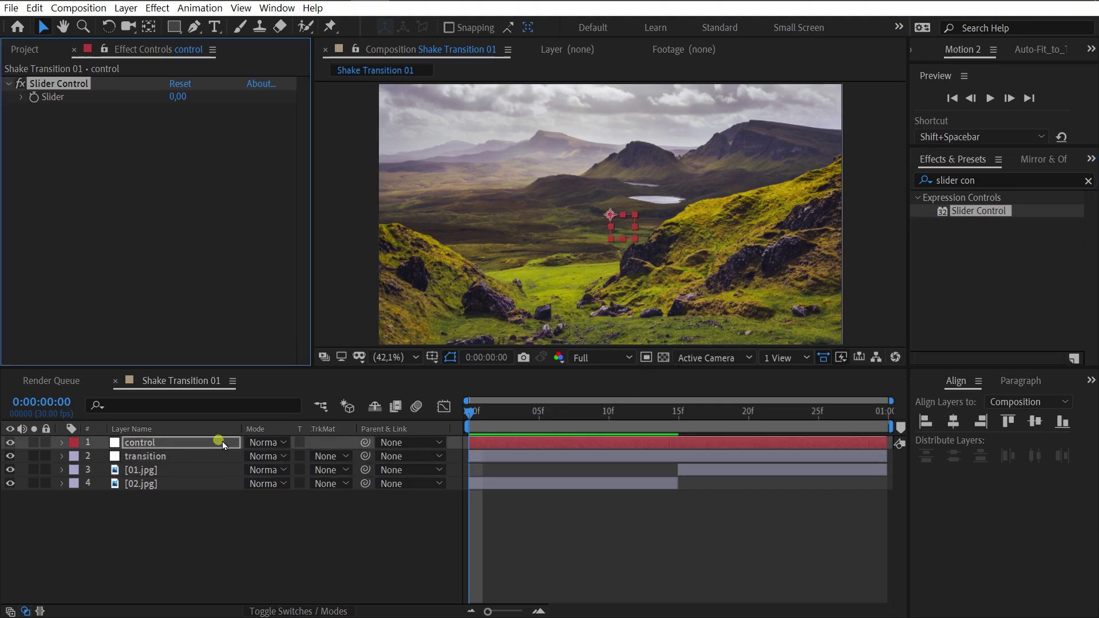
pyautogui.click(63, 83)
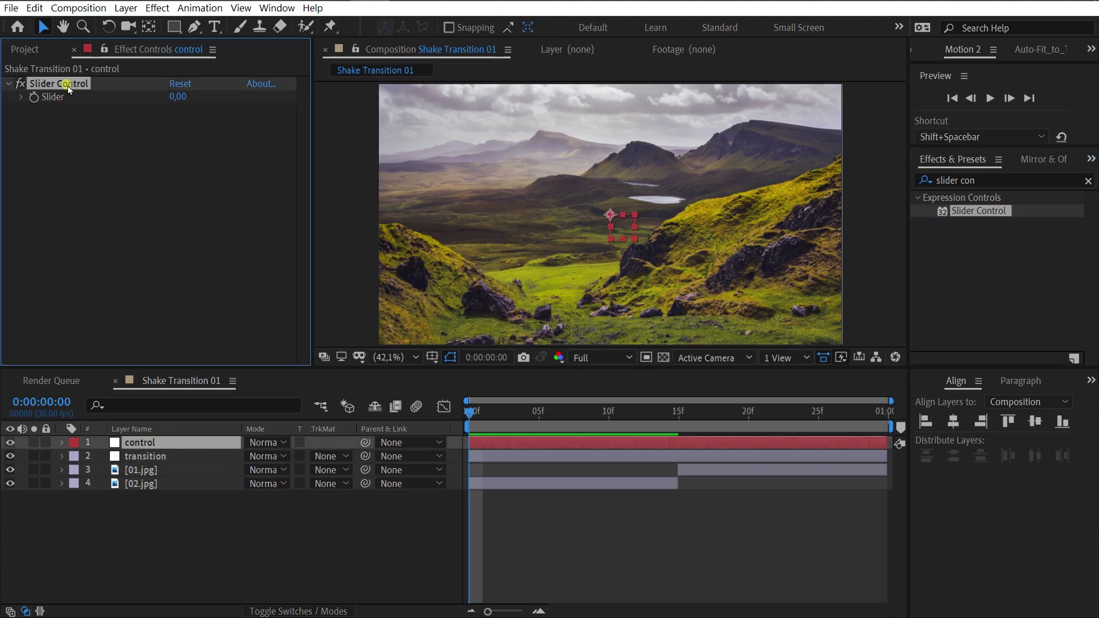
pyautogui.press('Return')
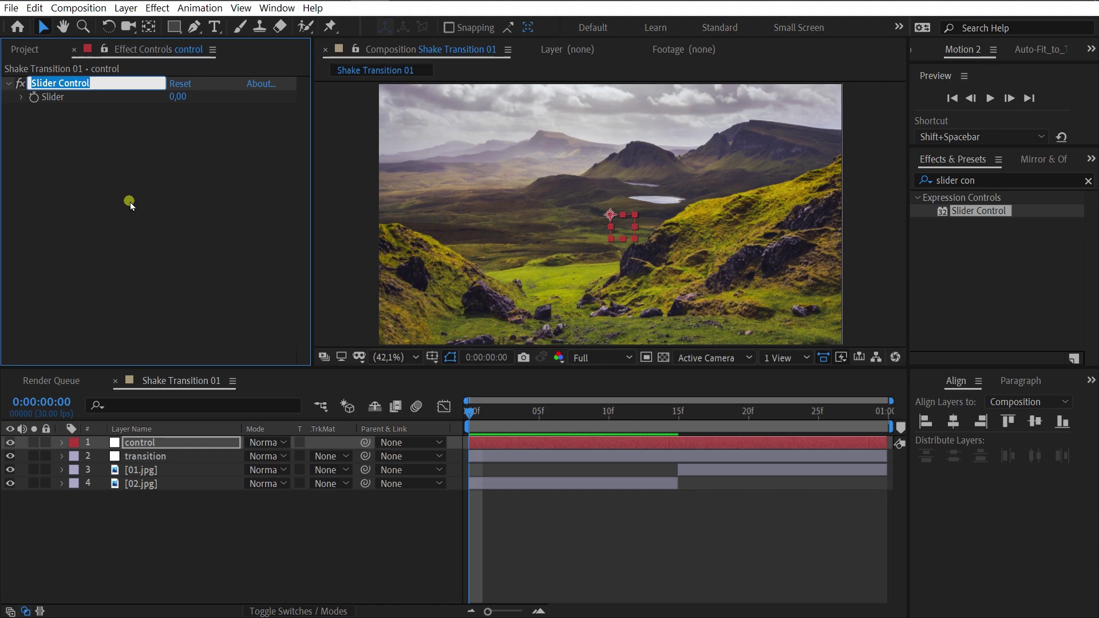
pyautogui.write('position')
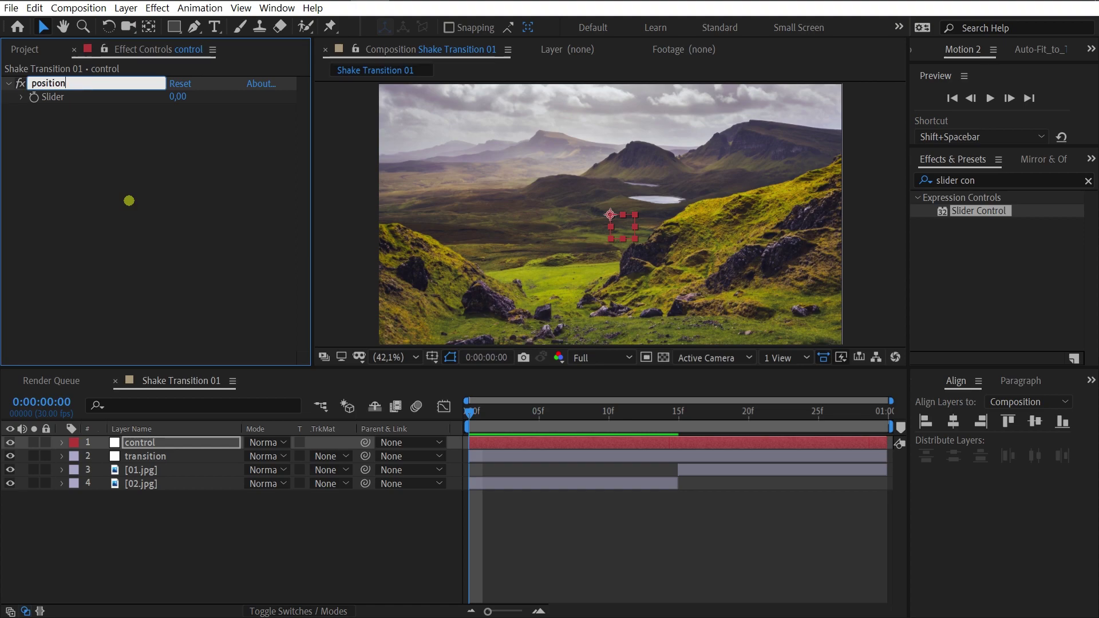
pyautogui.press('Return')
# Duplicate the position slider with Ctrl+D and rename the copy 'fps'.
pyautogui.hotkey('ctrl', 'd')
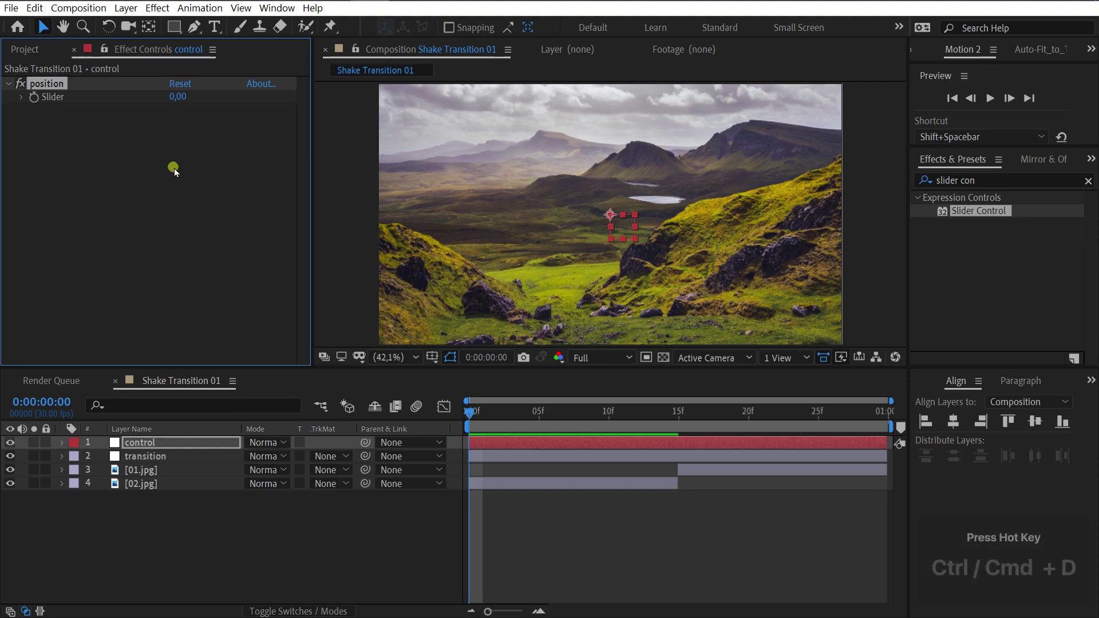
pyautogui.press('Return')
pyautogui.press('Return')
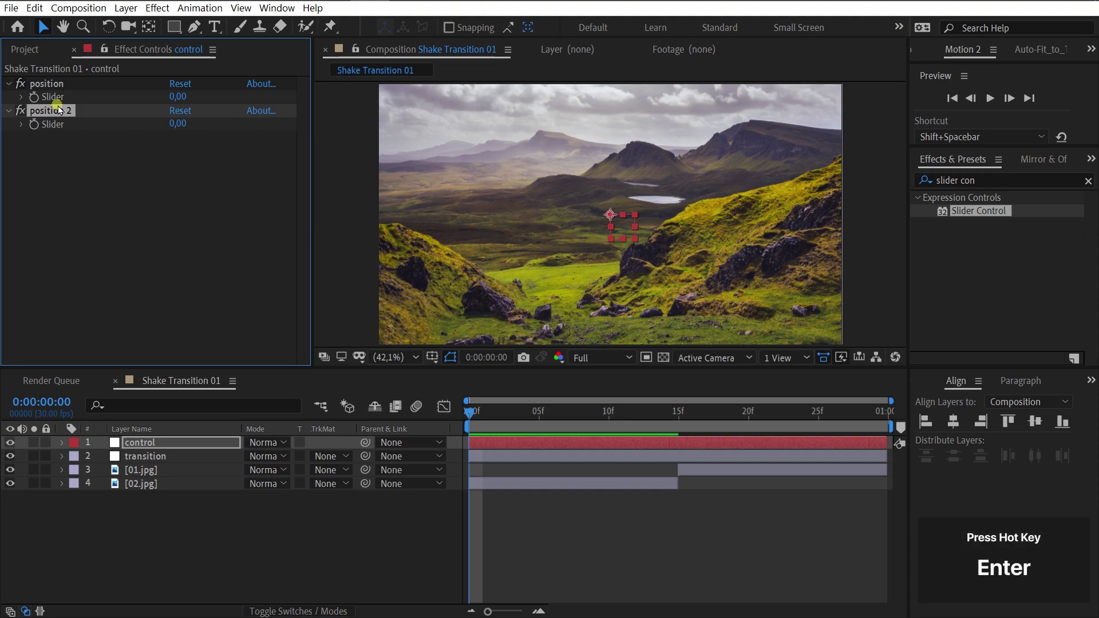
pyautogui.write('fps')
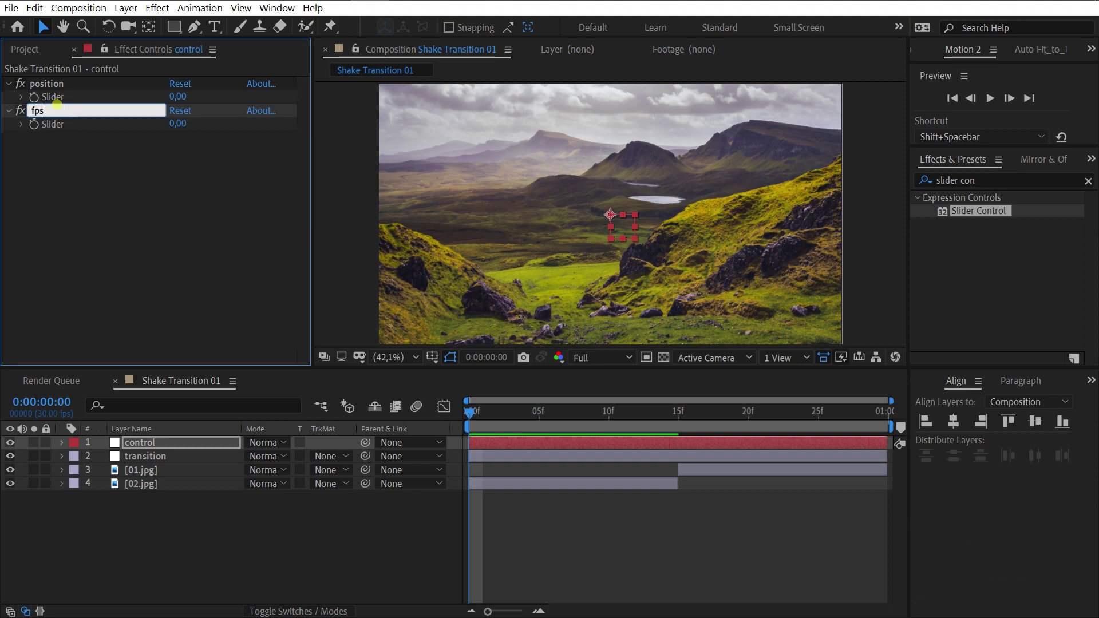
pyautogui.press('Return')
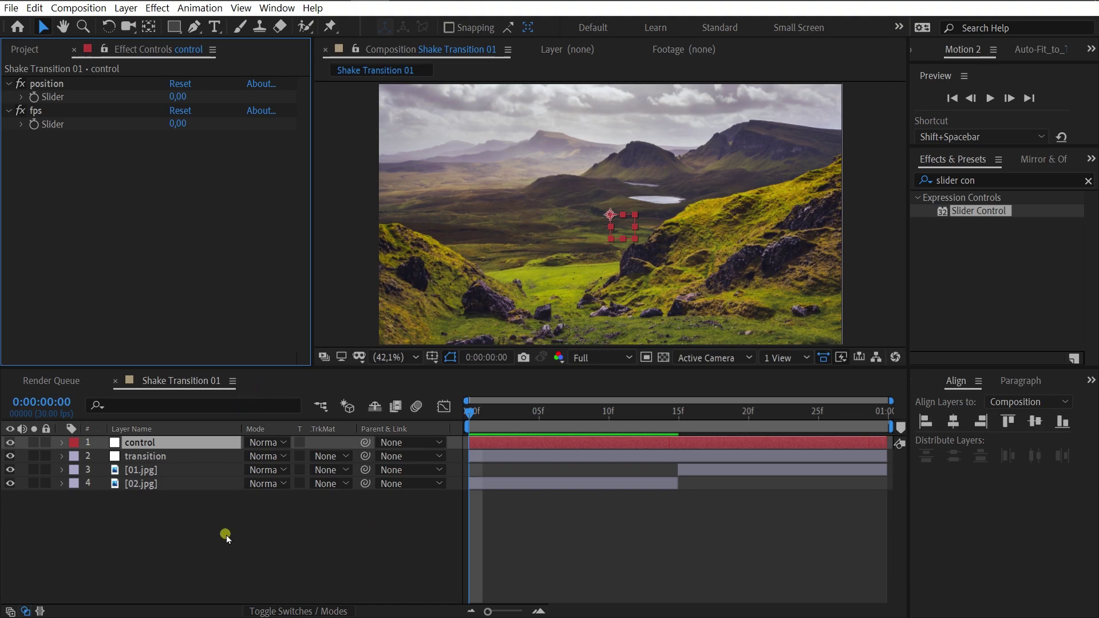
# Reveal the control layer's position and fps sliders and keyframe both at frame 0.
pyautogui.click(139, 444)
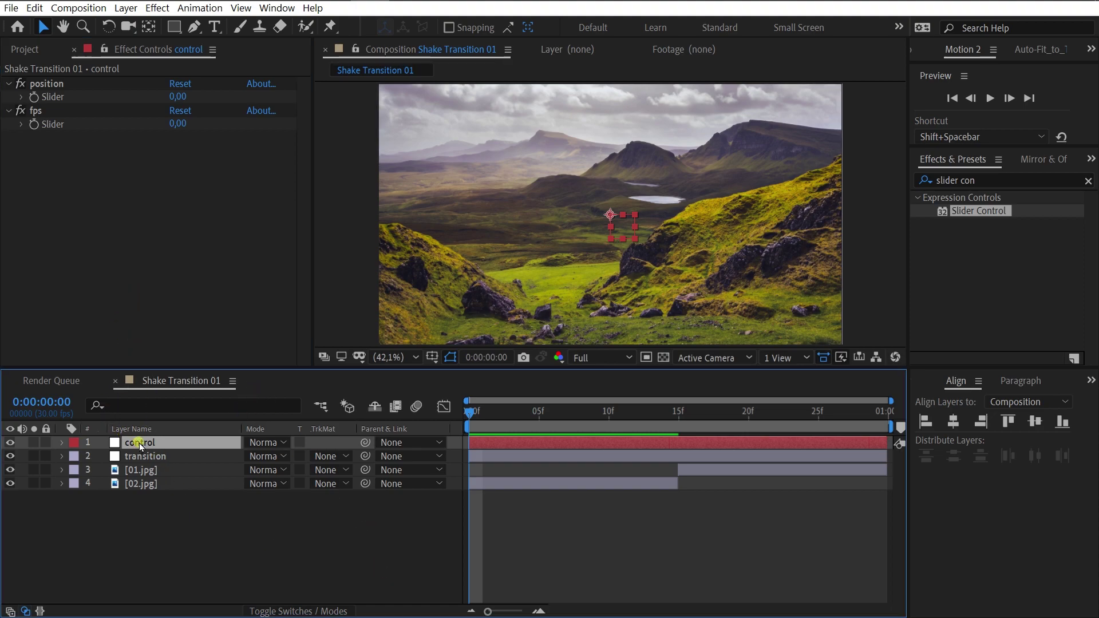
pyautogui.click(61, 443)
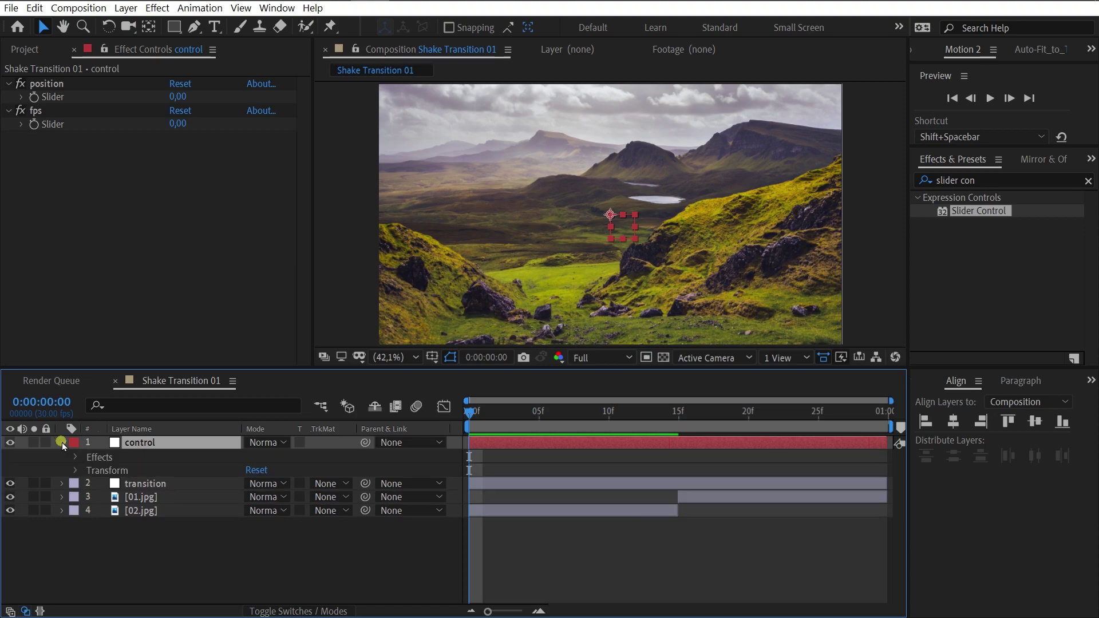
pyautogui.click(76, 457)
pyautogui.click(89, 471)
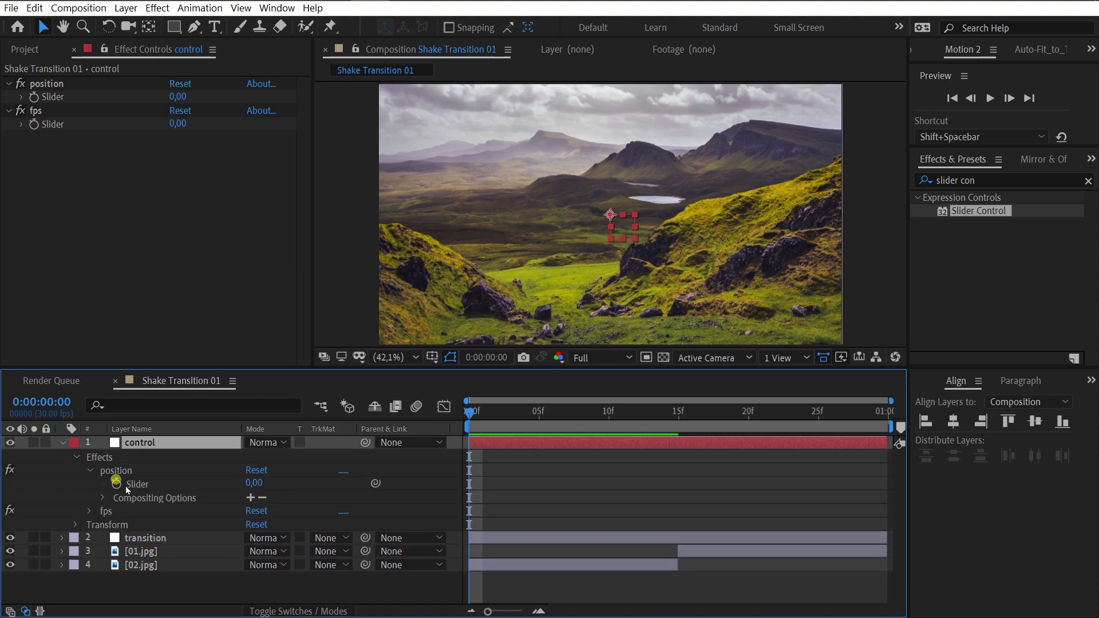
pyautogui.click(89, 512)
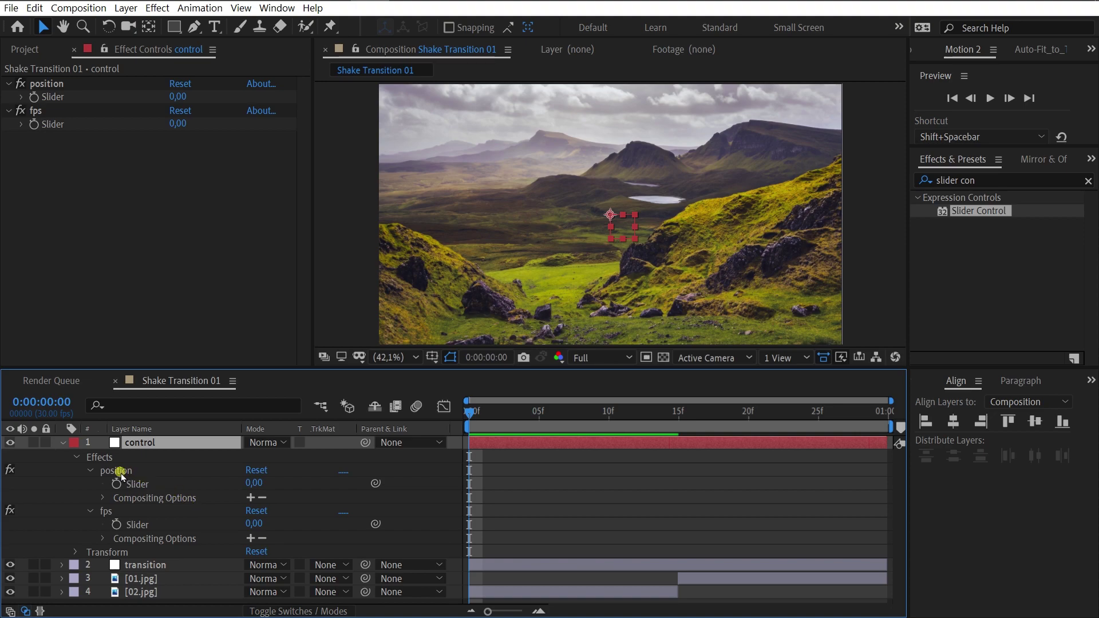
pyautogui.click(150, 484)
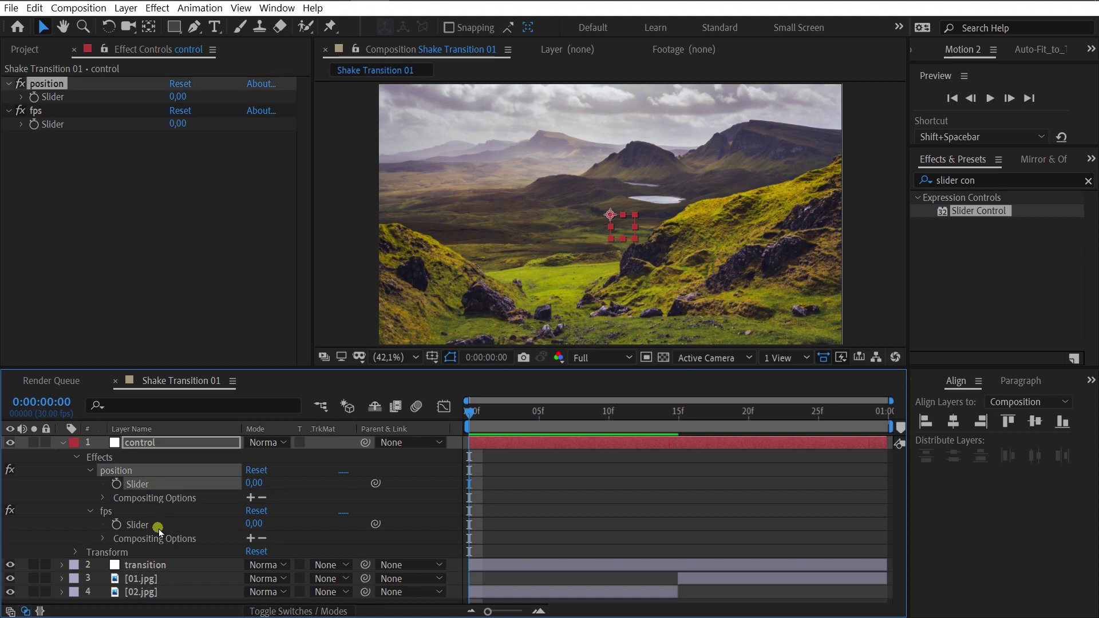
pyautogui.keyDown('shift'); pyautogui.click(147, 528); pyautogui.keyUp('shift')
pyautogui.click(117, 484)
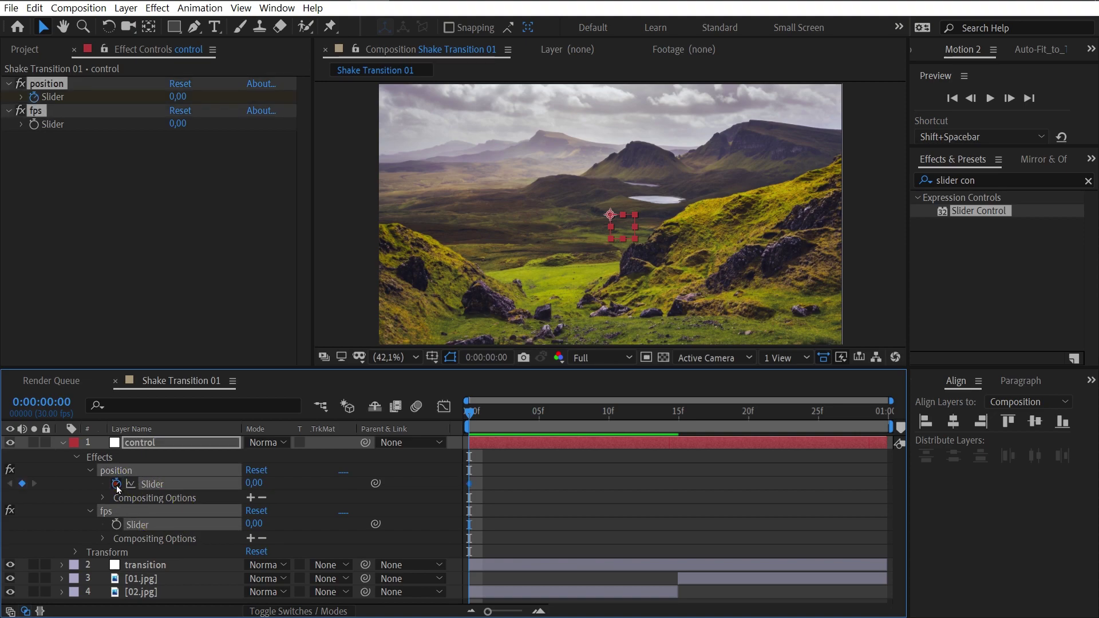
pyautogui.click(220, 510)
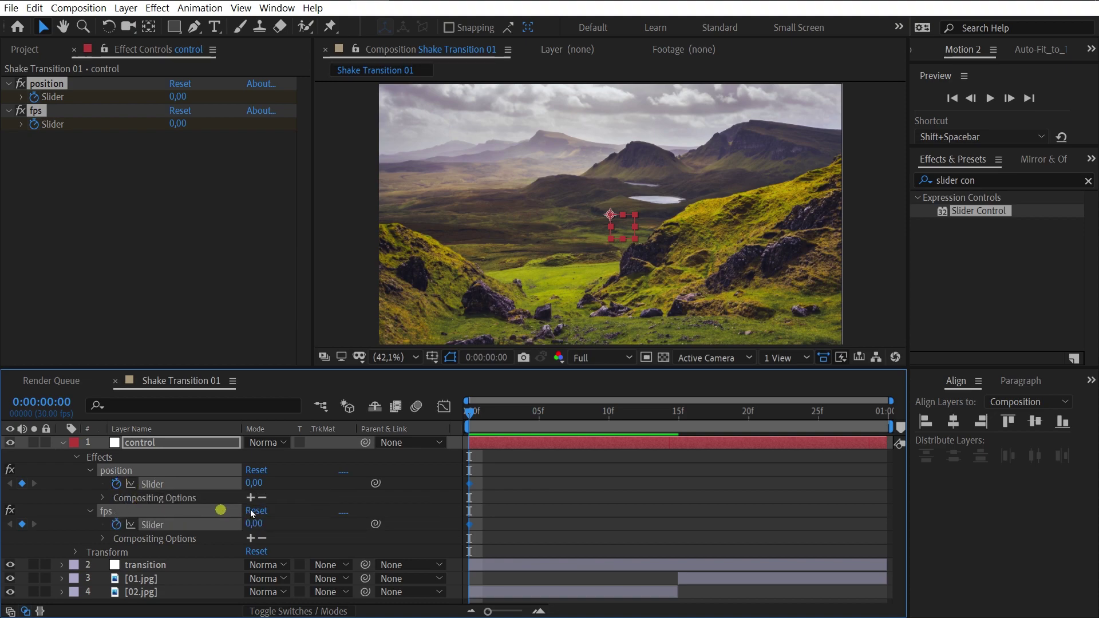
# Add keyframes for both sliders at frames 15 and 29.
pyautogui.moveTo(485, 420); pyautogui.dragTo(681, 418)
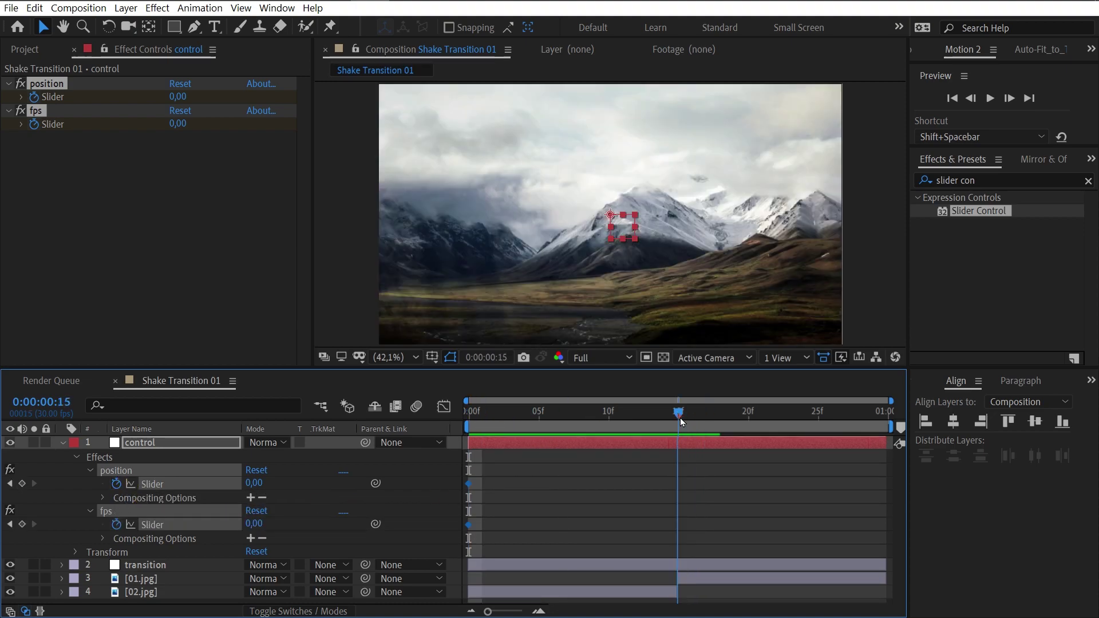
pyautogui.click(42, 498)
pyautogui.click(22, 483)
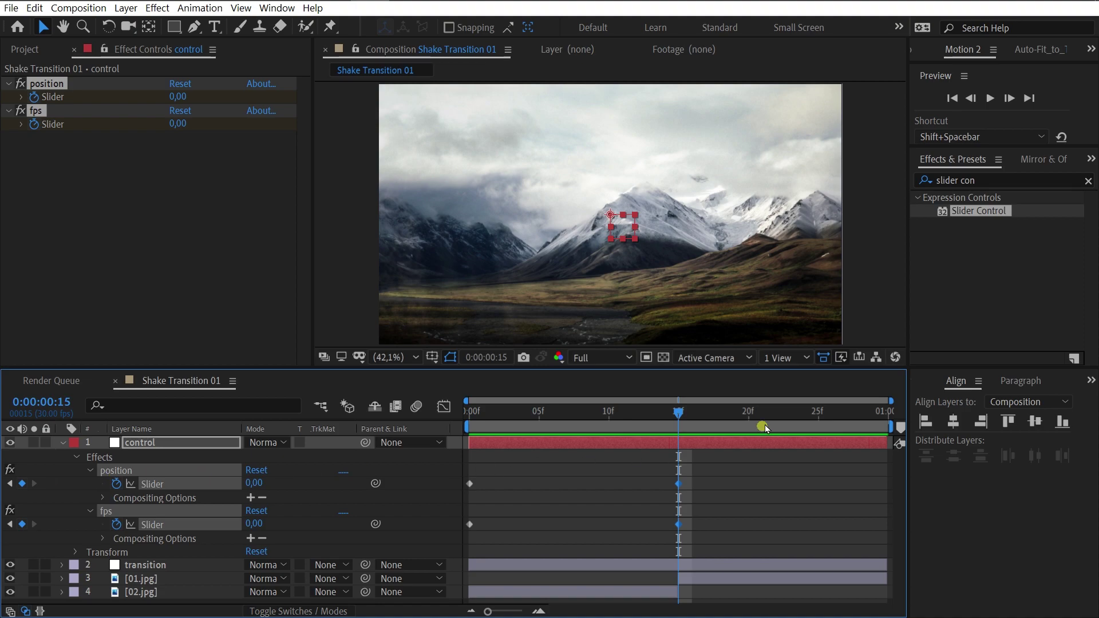
pyautogui.moveTo(758, 424)
pyautogui.mouseDown()
pyautogui.moveTo(748, 412)
pyautogui.moveTo(875, 412)
pyautogui.mouseUp()
pyautogui.click(63, 565)
pyautogui.click(23, 483)
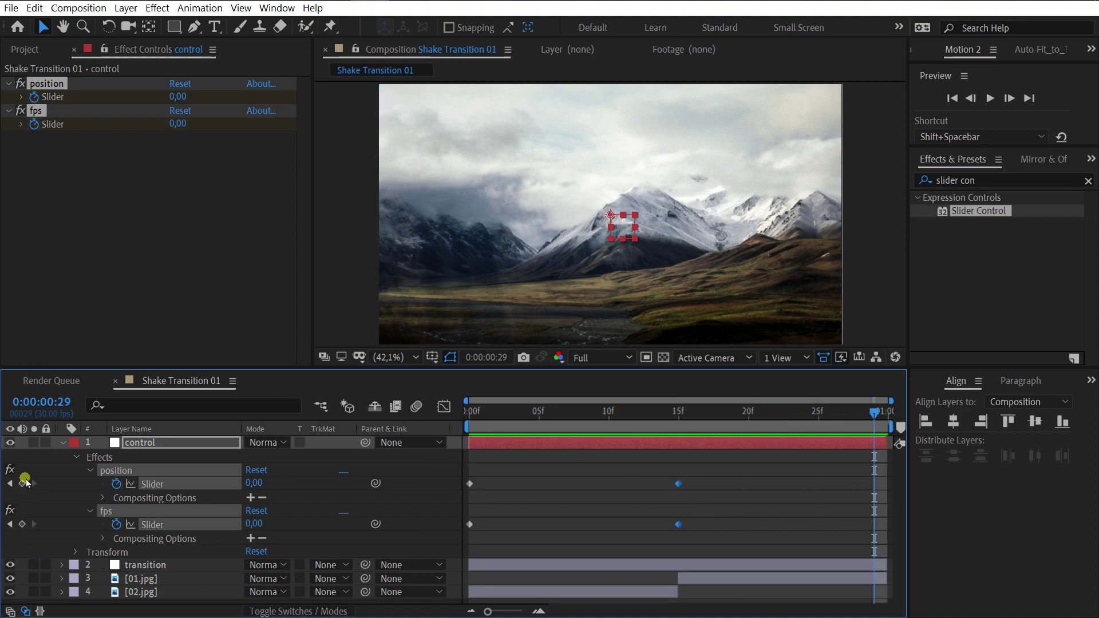
# At frame 15, set the position slider to 400 and the fps slider to 3.
pyautogui.click(370, 509)
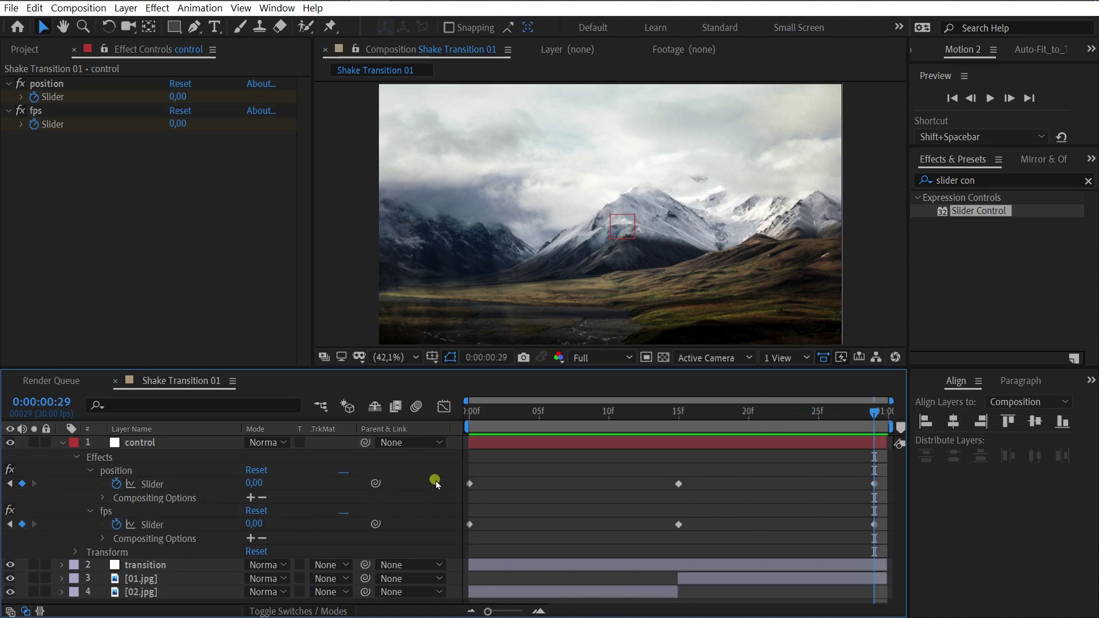
pyautogui.moveTo(658, 418); pyautogui.dragTo(677, 416)
pyautogui.moveTo(713, 479); pyautogui.dragTo(662, 490)
pyautogui.click(282, 487)
pyautogui.click(253, 483)
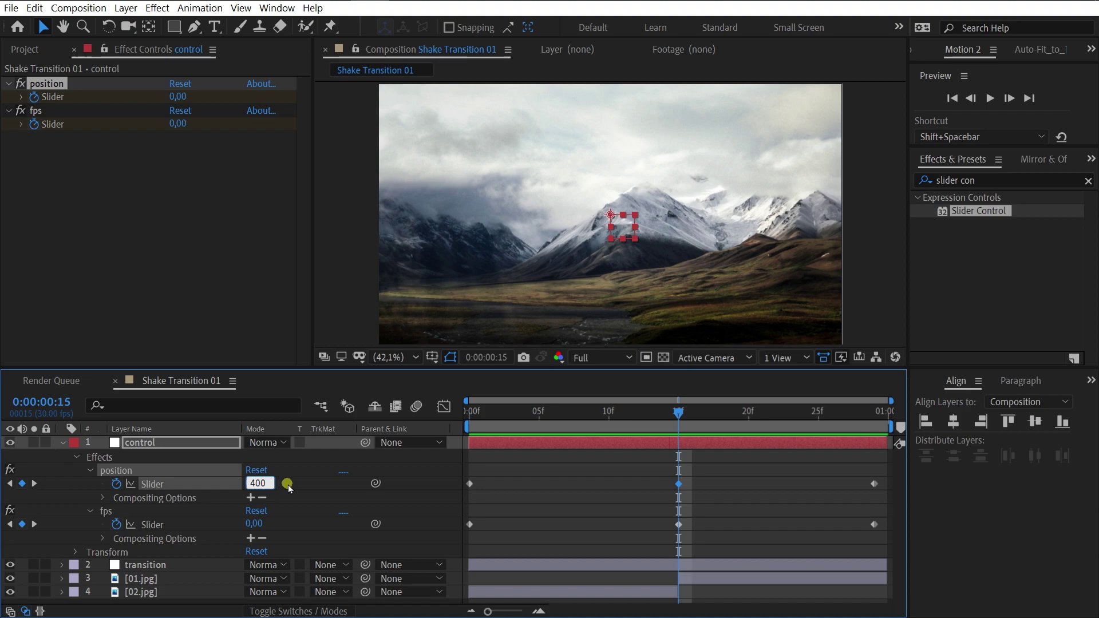
pyautogui.click(320, 484)
pyautogui.click(263, 528)
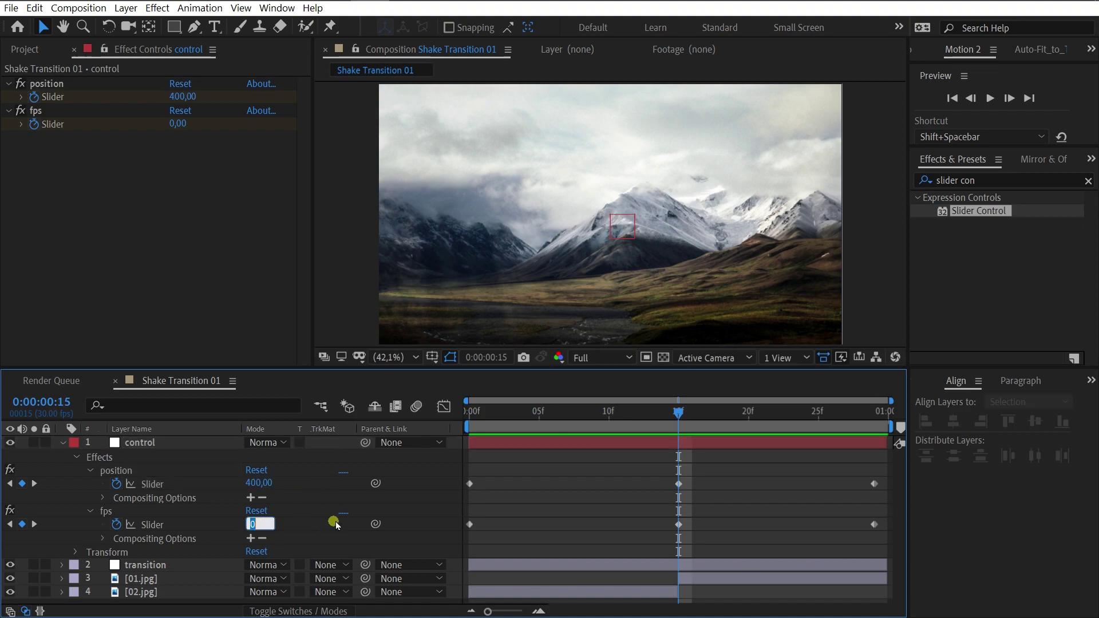
pyautogui.write('3')
pyautogui.click(322, 499)
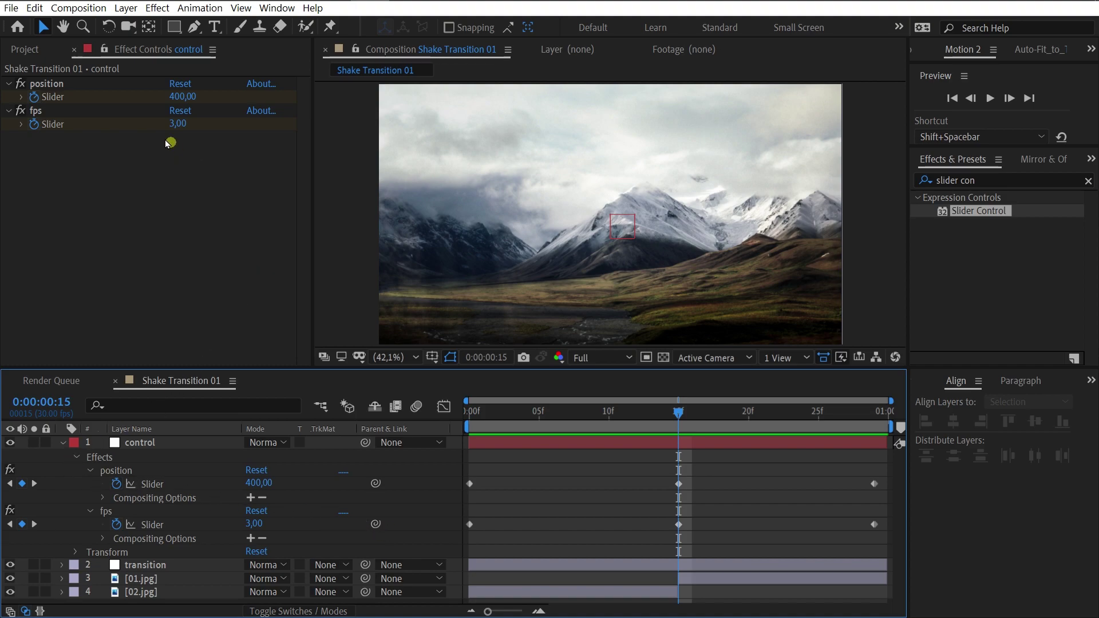
pyautogui.click(106, 51)
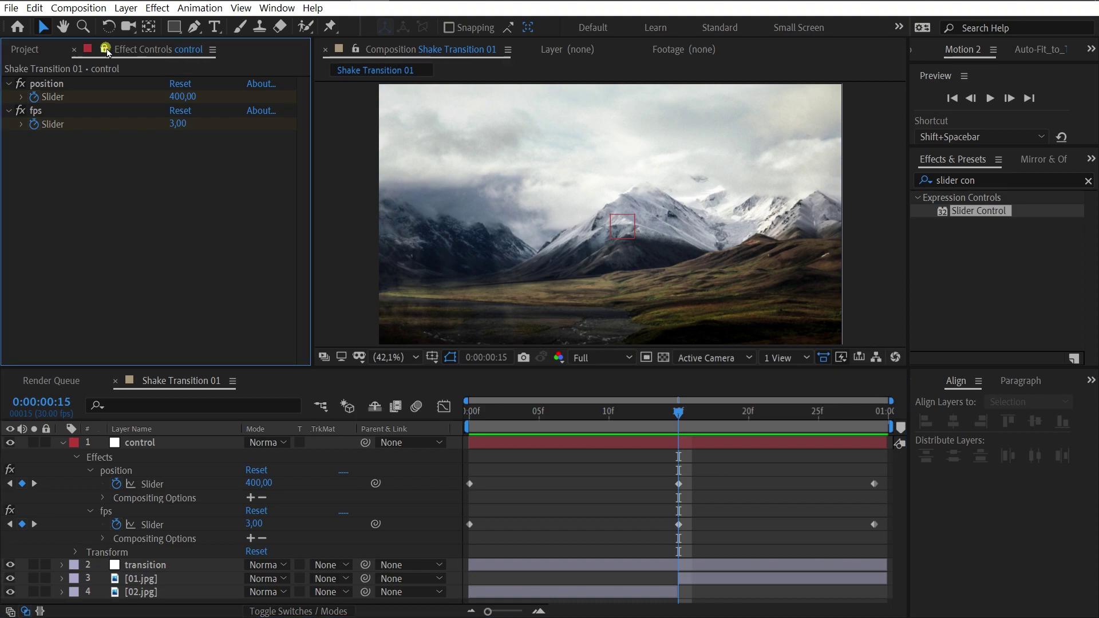
# Start a Position expression on the transition layer's Transform, linking V1 to the position slider.
pyautogui.click(63, 444)
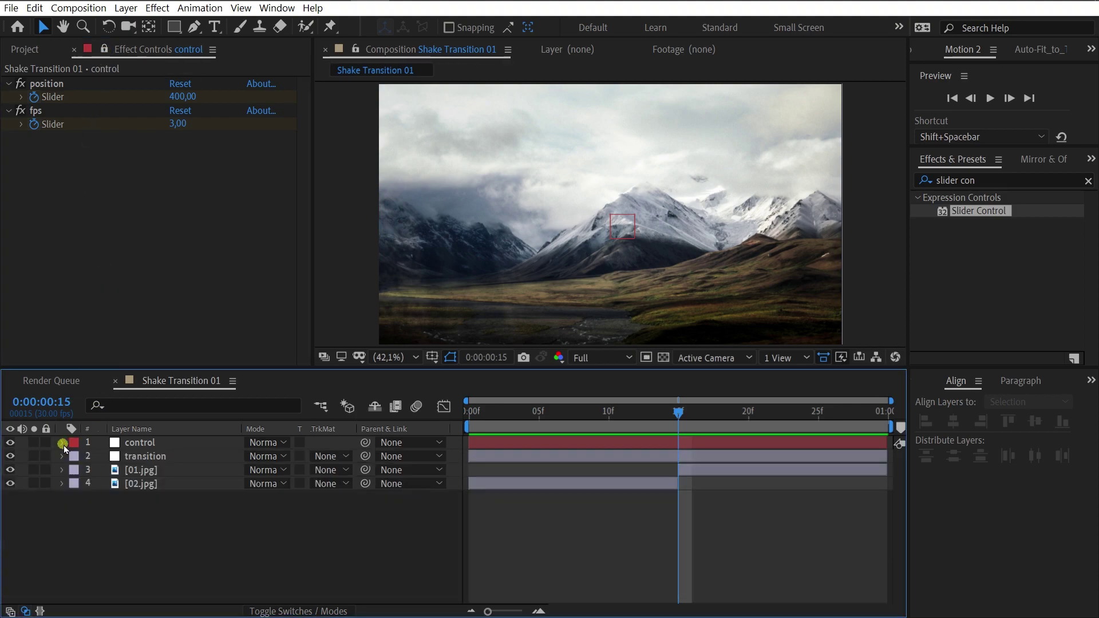
pyautogui.click(163, 456)
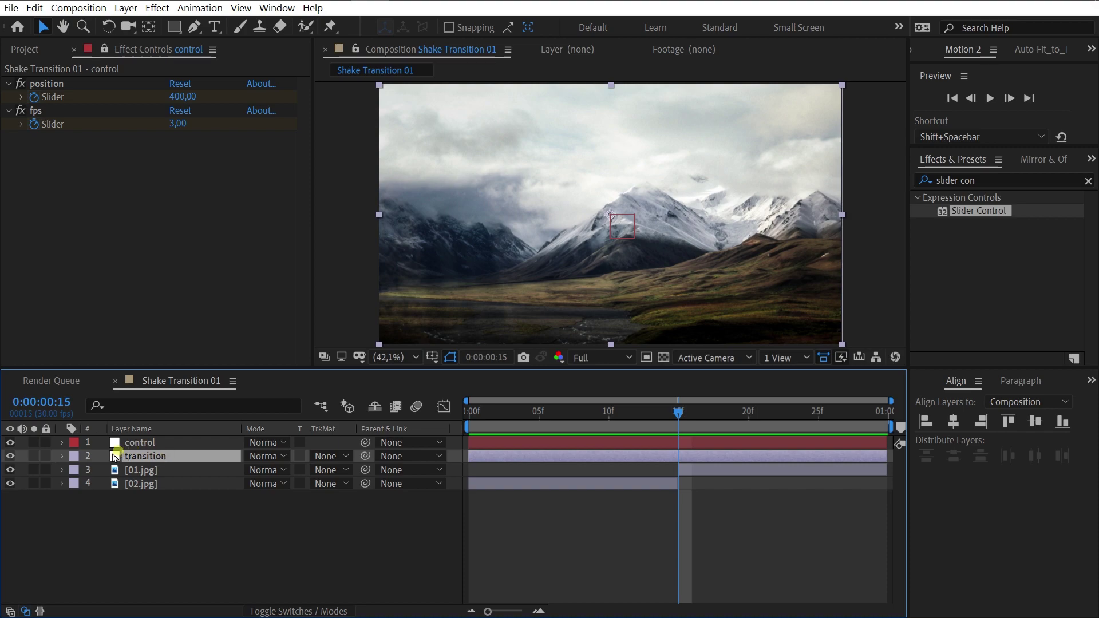
pyautogui.click(61, 458)
pyautogui.click(77, 471)
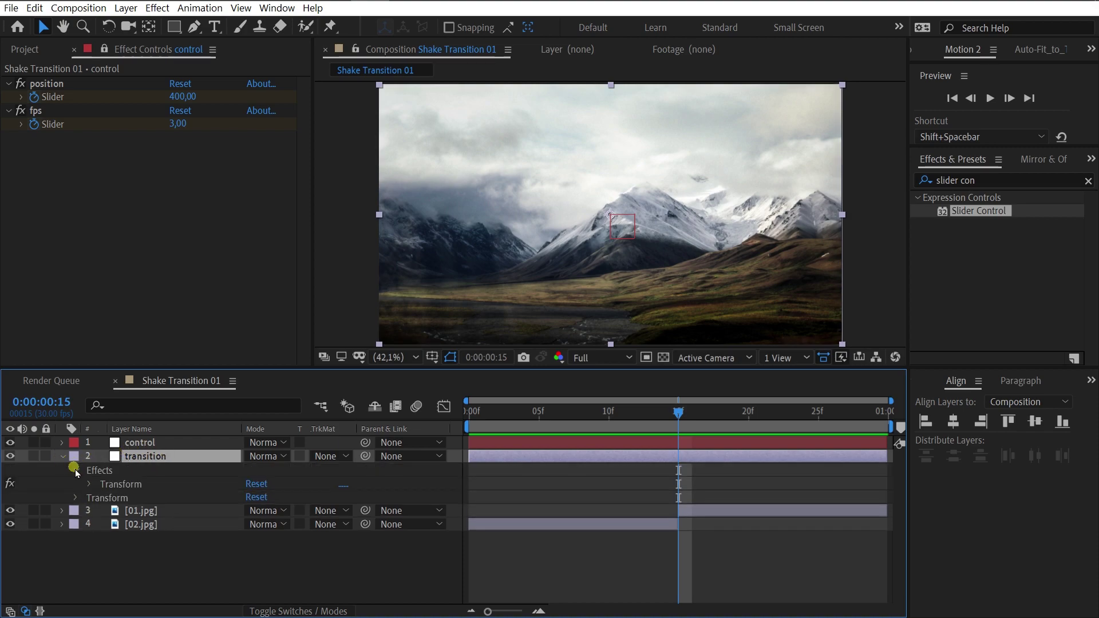
pyautogui.click(89, 485)
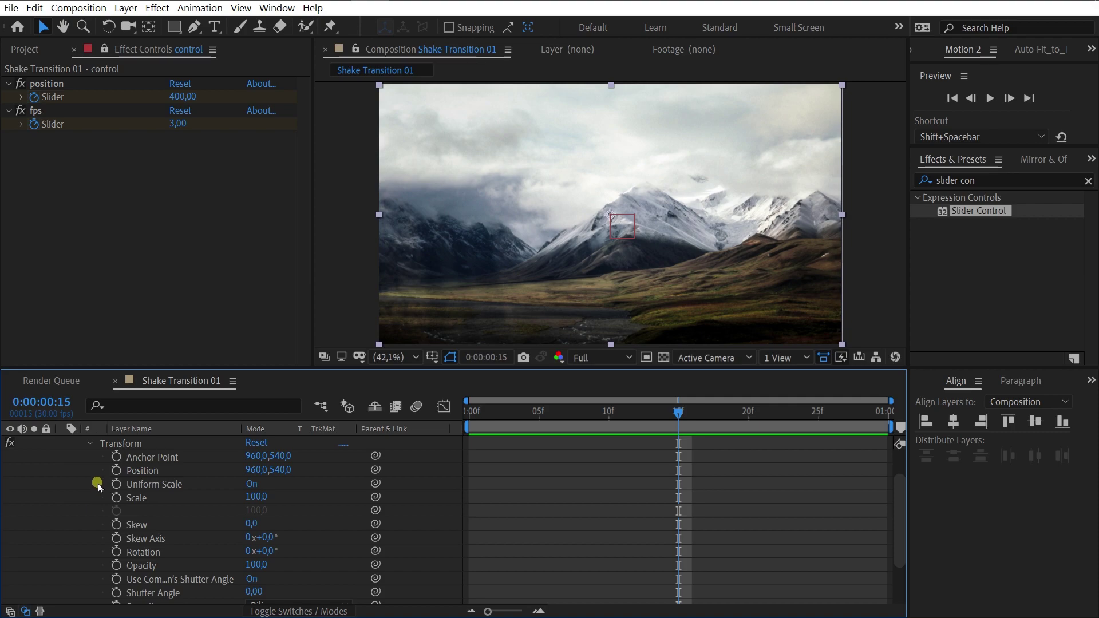
pyautogui.keyDown('alt'); pyautogui.click(117, 470); pyautogui.keyUp('alt')
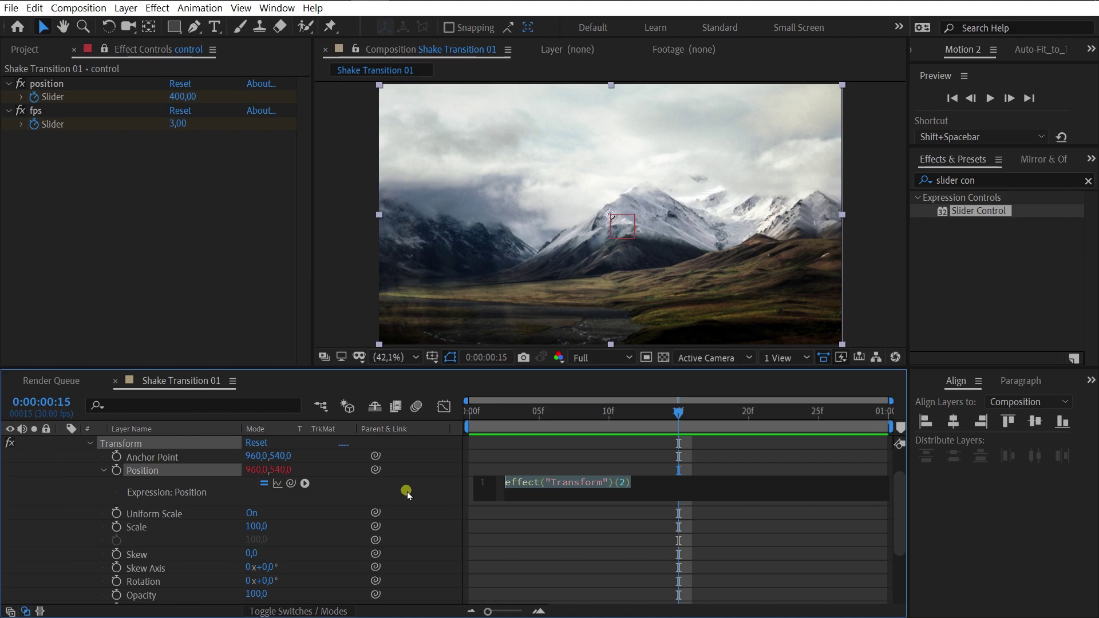
pyautogui.write('V1 =')
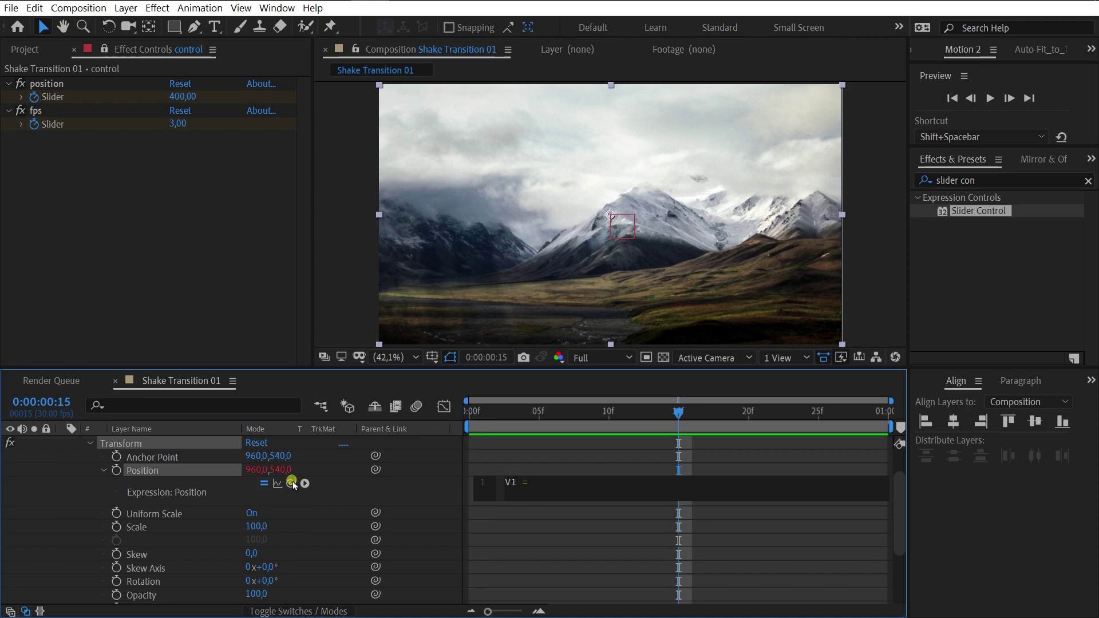
pyautogui.moveTo(291, 484); pyautogui.dragTo(74, 101)
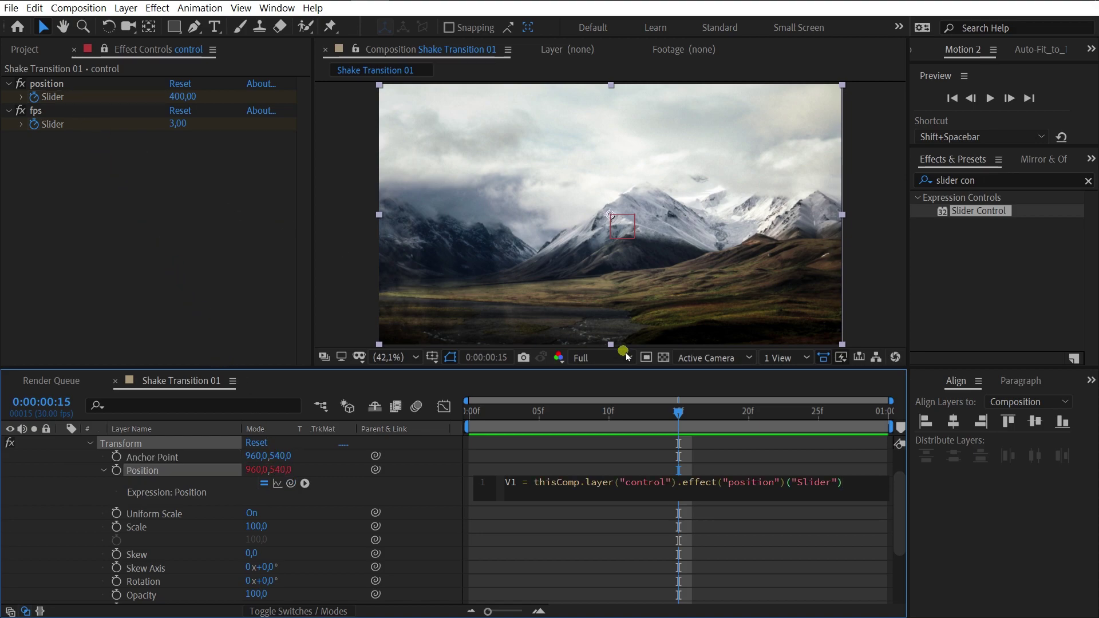
# Link V2 to the fps slider and finish the expression with wiggle(V2, V1).
pyautogui.press('Return')
pyautogui.write('V2 =')
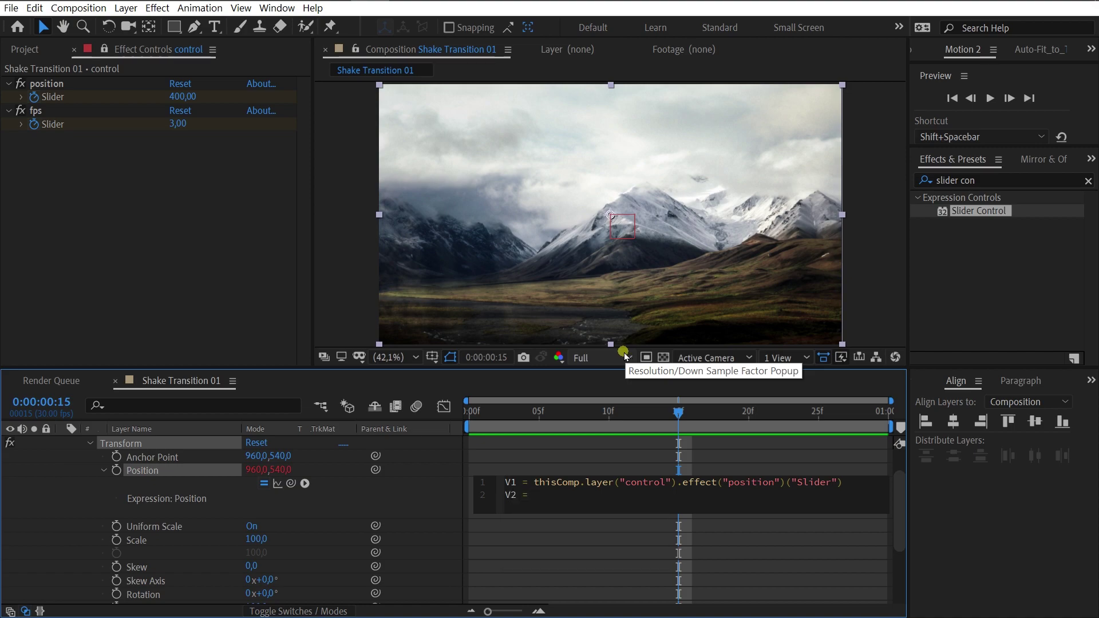
pyautogui.moveTo(291, 483); pyautogui.dragTo(88, 130)
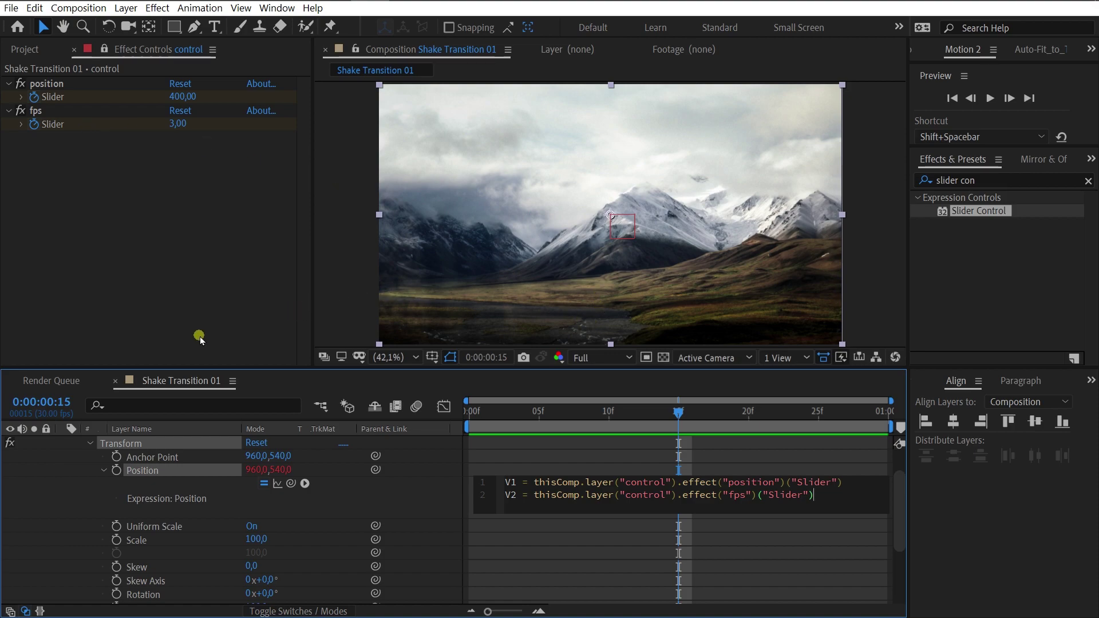
pyautogui.press('Return')
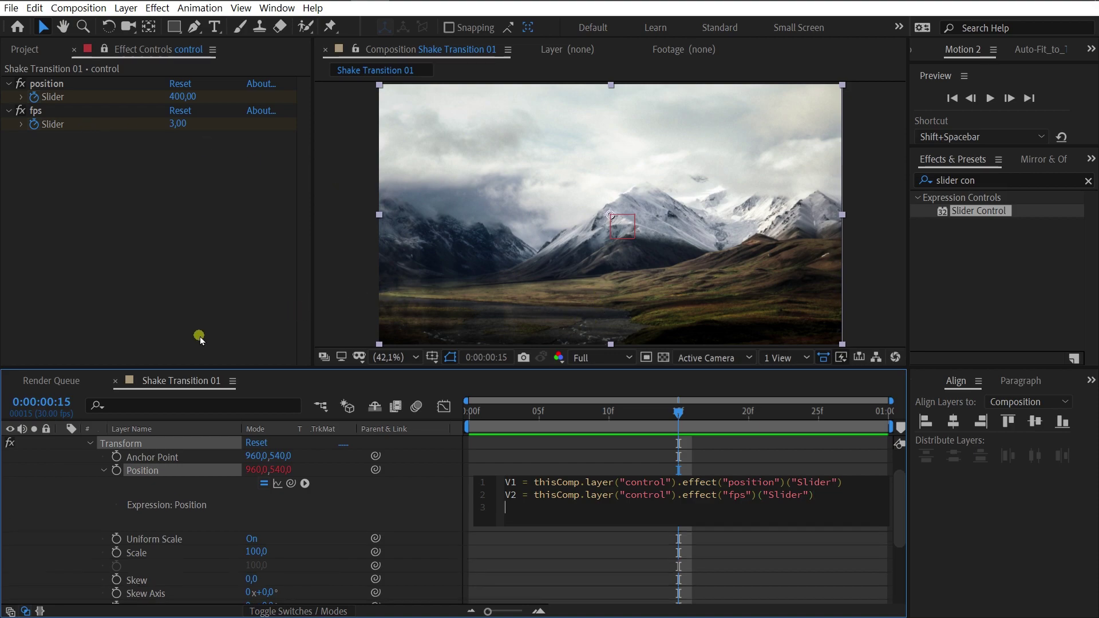
pyautogui.write('w')
pyautogui.press('Down')
pyautogui.press('Down')
pyautogui.press('Return')
pyautogui.write('V2')
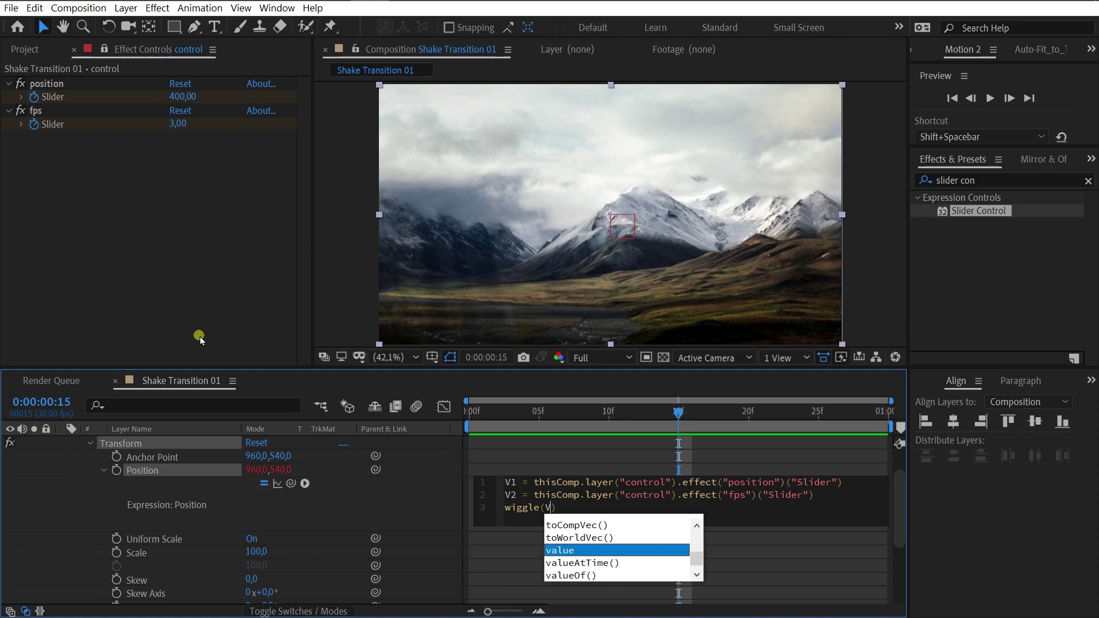
pyautogui.write(', ')
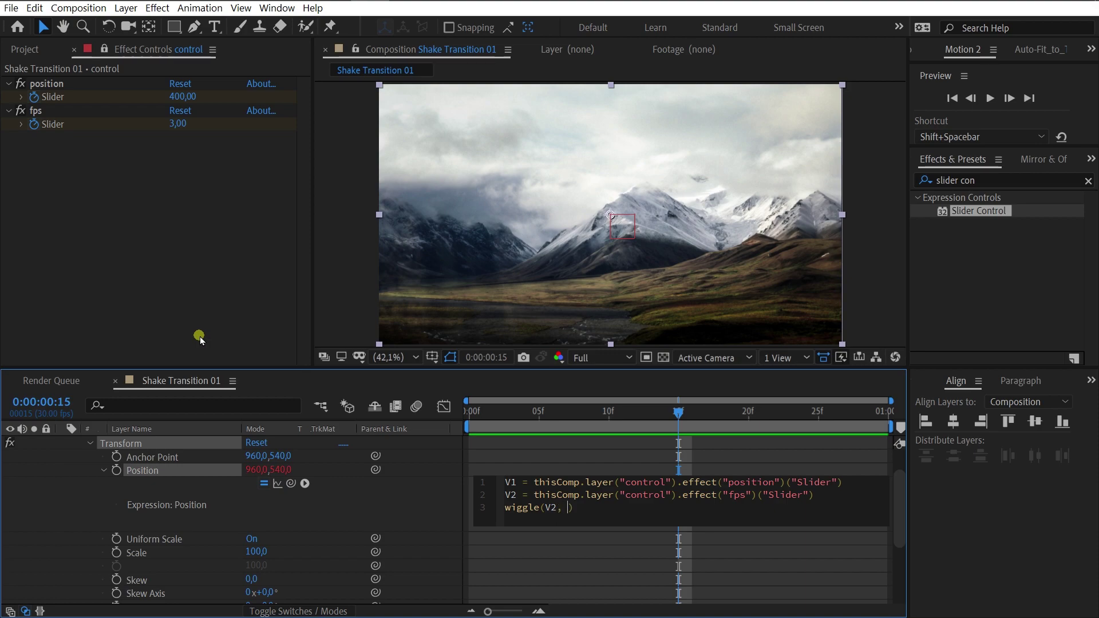
pyautogui.write('V1')
pyautogui.click(431, 500)
pyautogui.press('capslock')
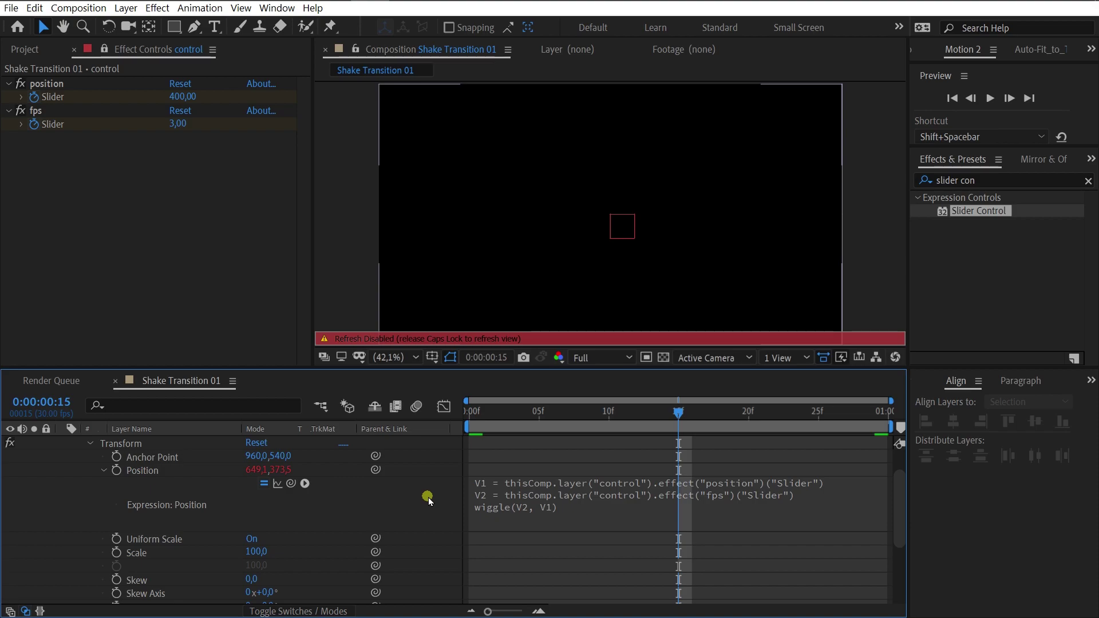
# Preview the wiggle shake playback, then return to frame 15.
pyautogui.press('capslock')
pyautogui.scroll(2, 431, 500)
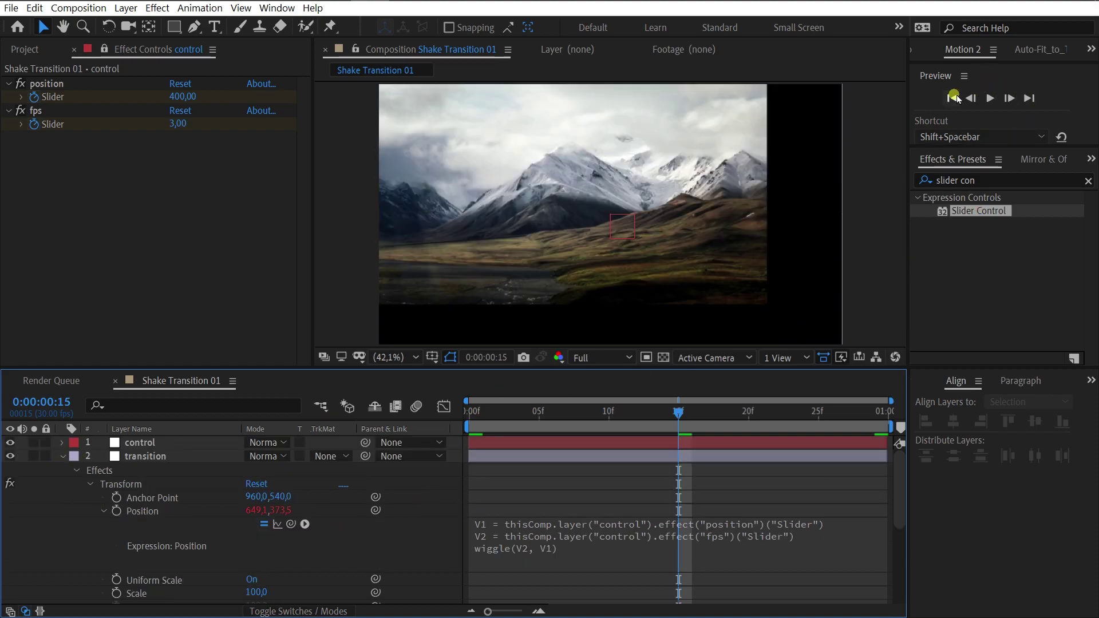
pyautogui.click(990, 98)
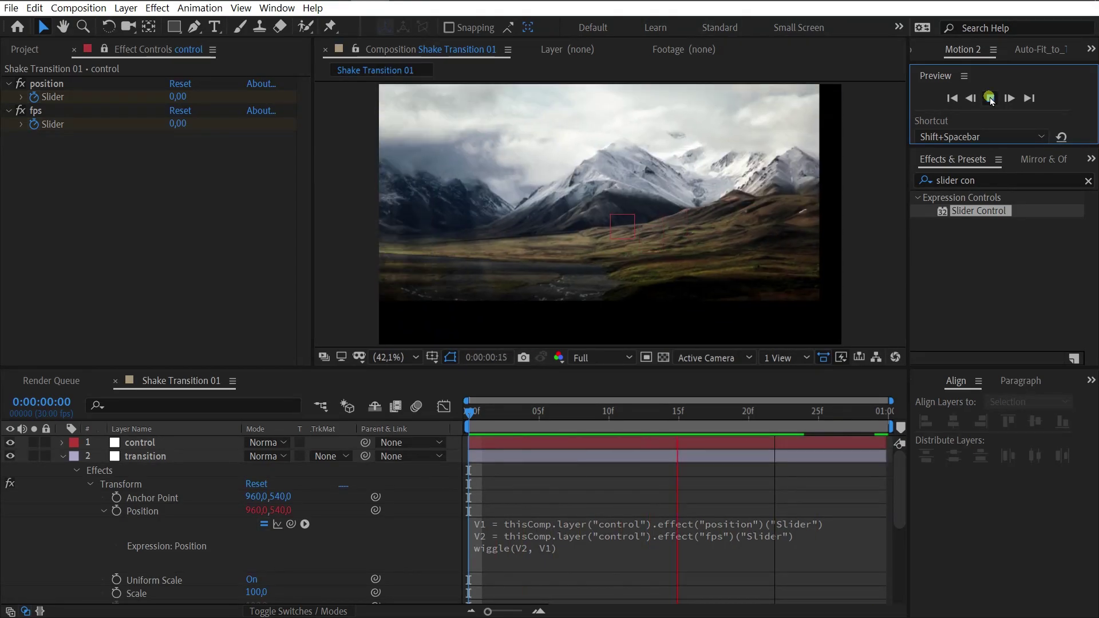
pyautogui.click(652, 474)
pyautogui.click(671, 415)
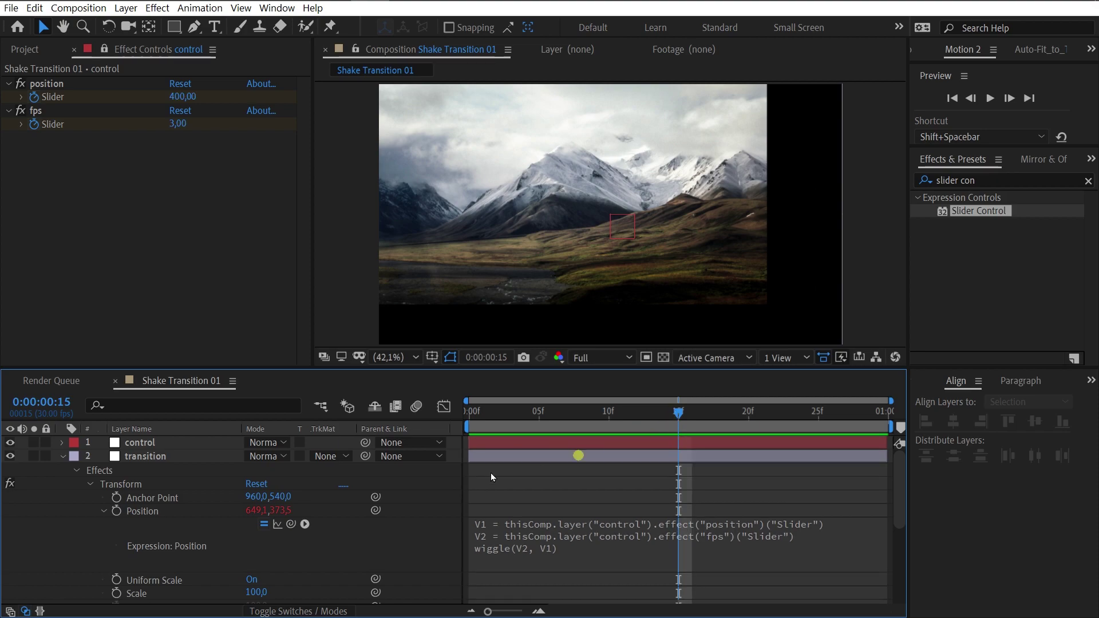
# Apply Easy Ease (F9) to all of the control layer's slider keyframes.
pyautogui.click(147, 444)
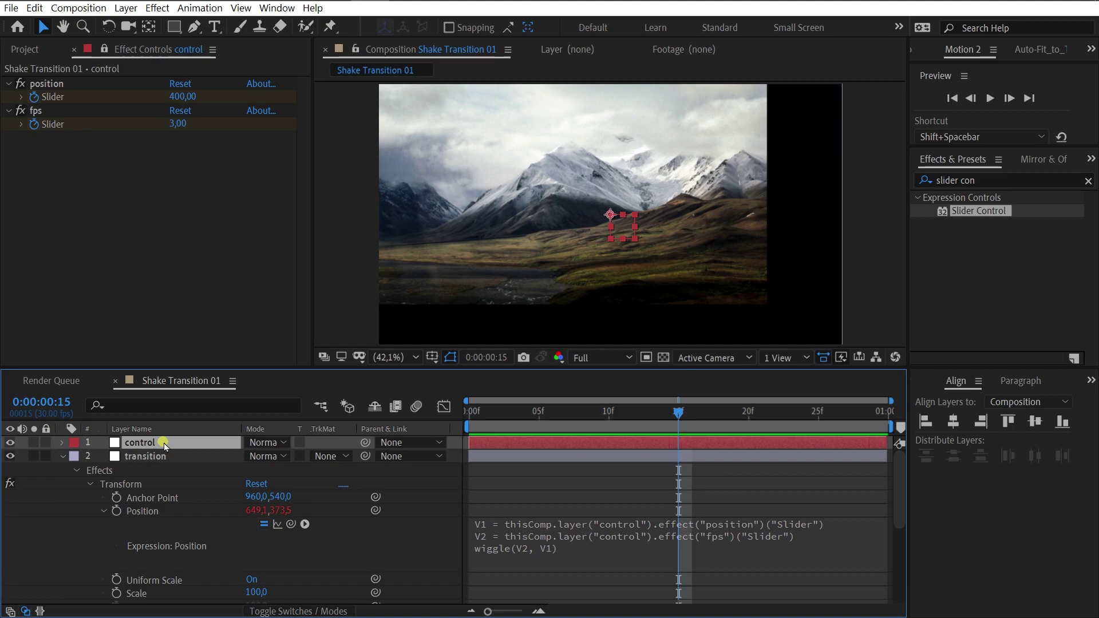
pyautogui.press('u')
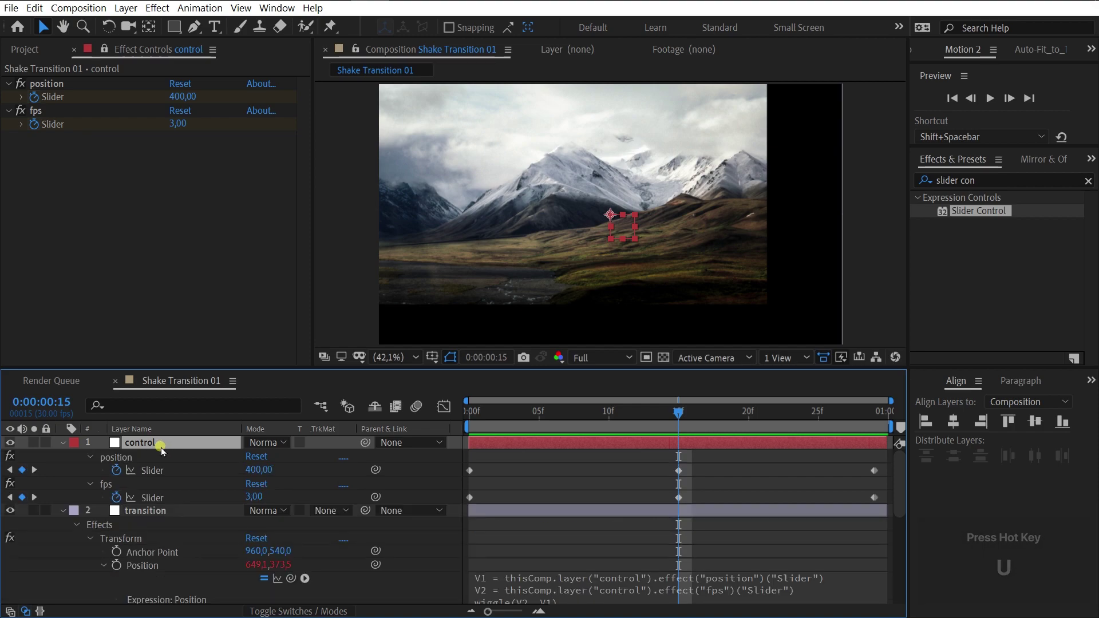
pyautogui.moveTo(433, 469)
pyautogui.mouseDown()
pyautogui.moveTo(745, 478)
pyautogui.moveTo(800, 502)
pyautogui.moveTo(888, 511)
pyautogui.mouseUp()
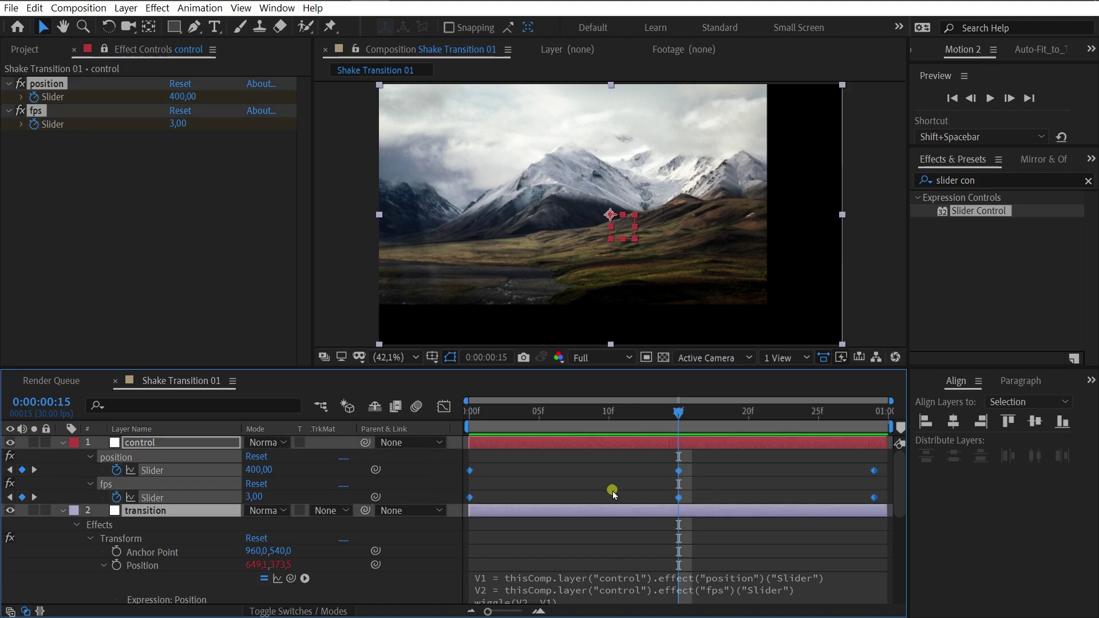
pyautogui.press('F9')
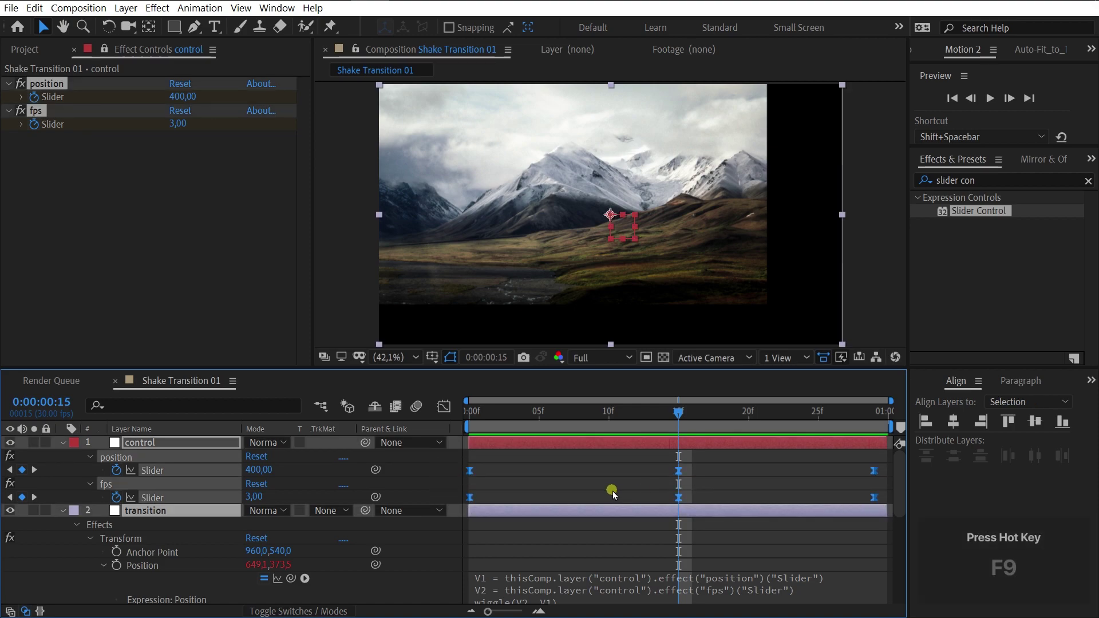
pyautogui.click(447, 410)
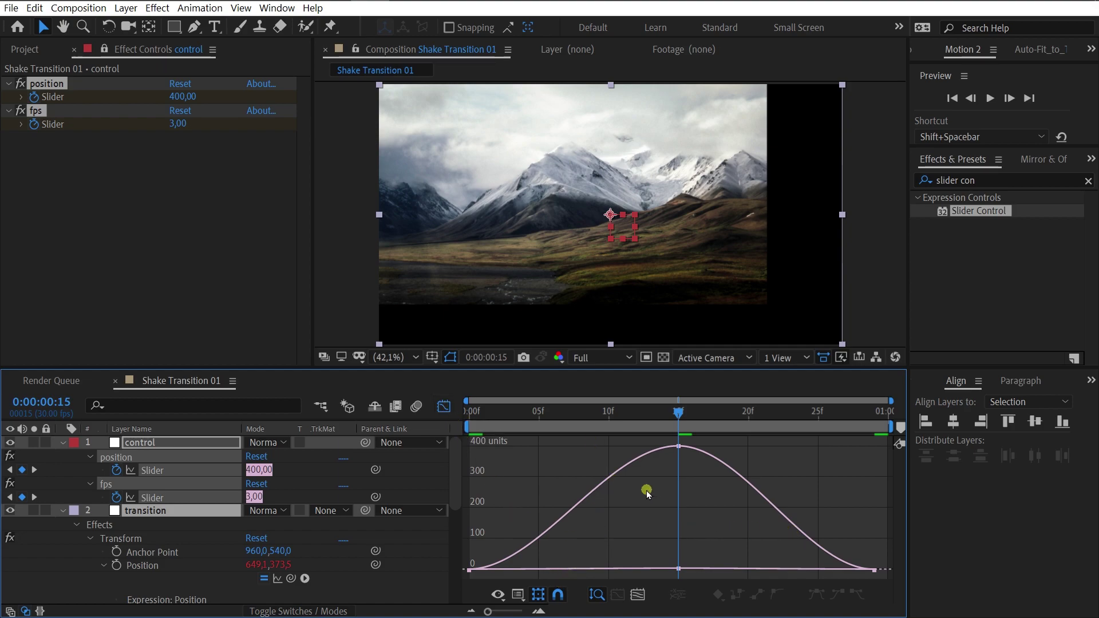
# Pull the peak keyframe's influence handles inward so the curve spikes sharply at frame 15.
pyautogui.moveTo(612, 438); pyautogui.dragTo(691, 459)
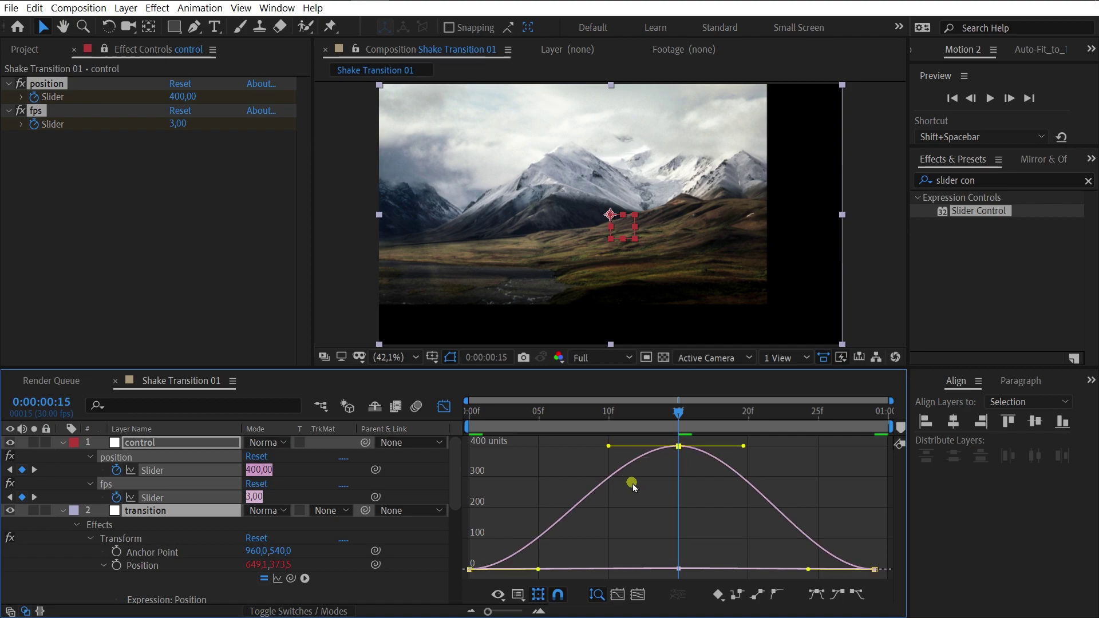
pyautogui.moveTo(611, 448); pyautogui.dragTo(657, 555)
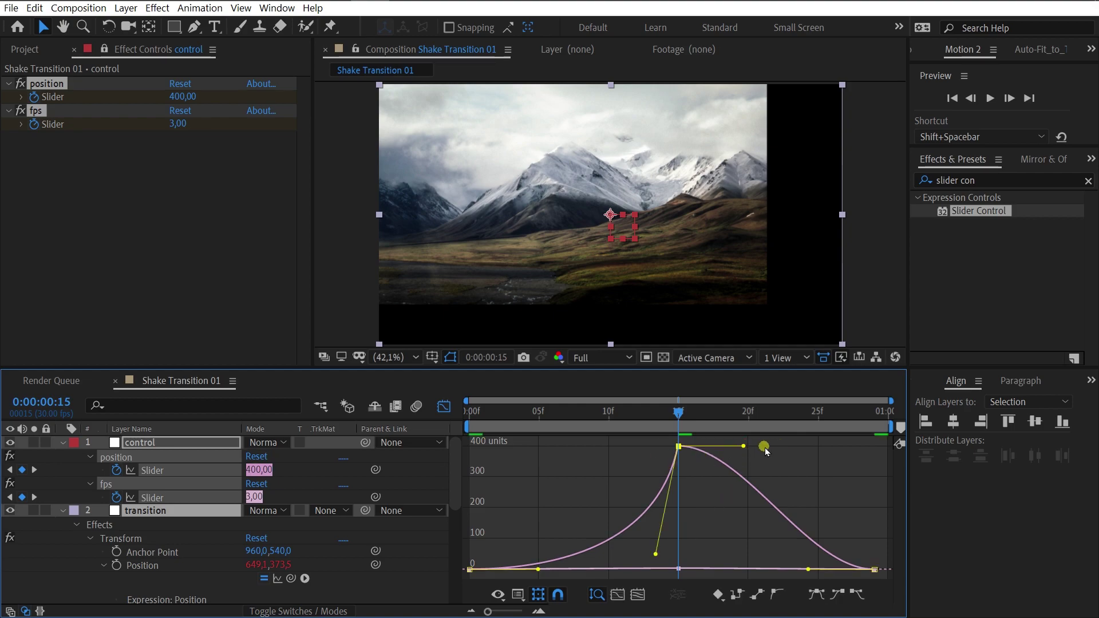
pyautogui.moveTo(743, 446); pyautogui.dragTo(684, 567)
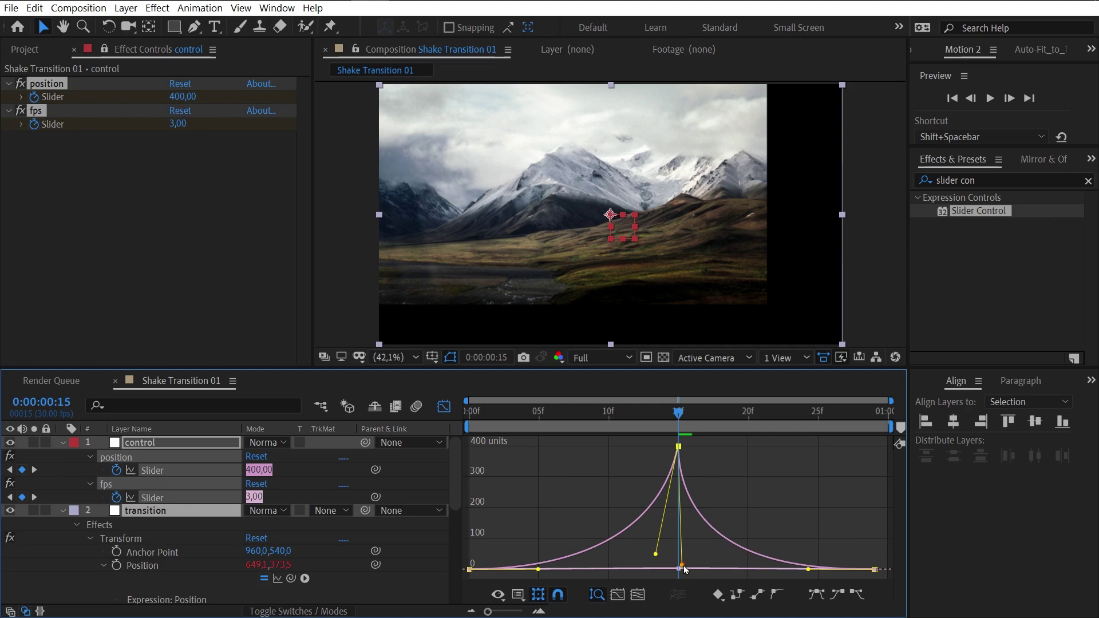
pyautogui.click(880, 562)
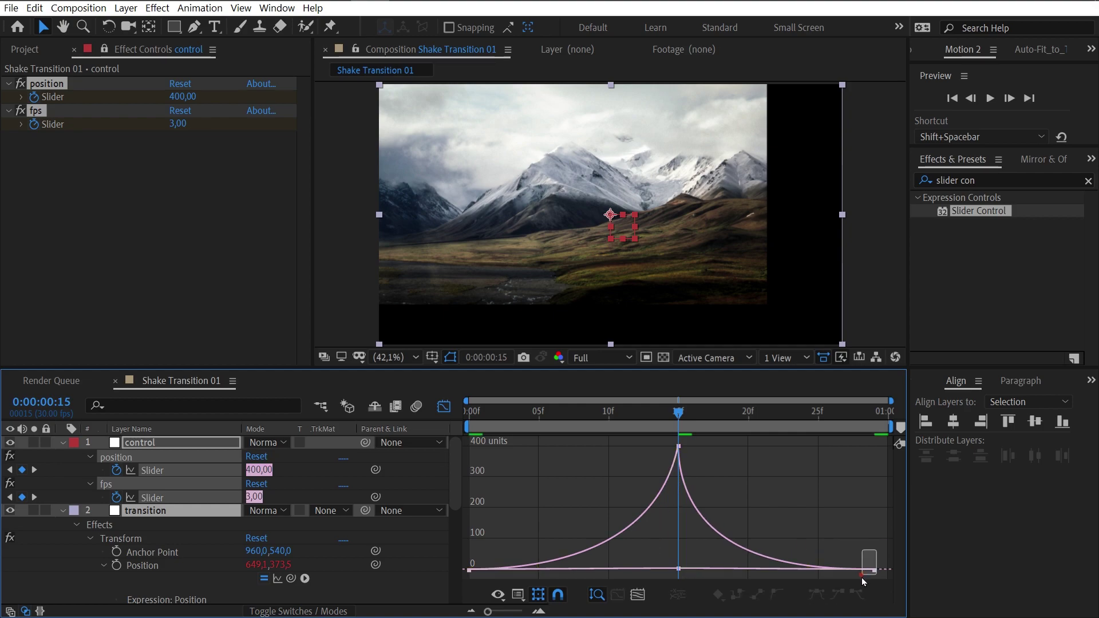
# Preview the shake, then lengthen the ease on the final keyframe's tail.
pyautogui.moveTo(862, 578); pyautogui.dragTo(746, 565)
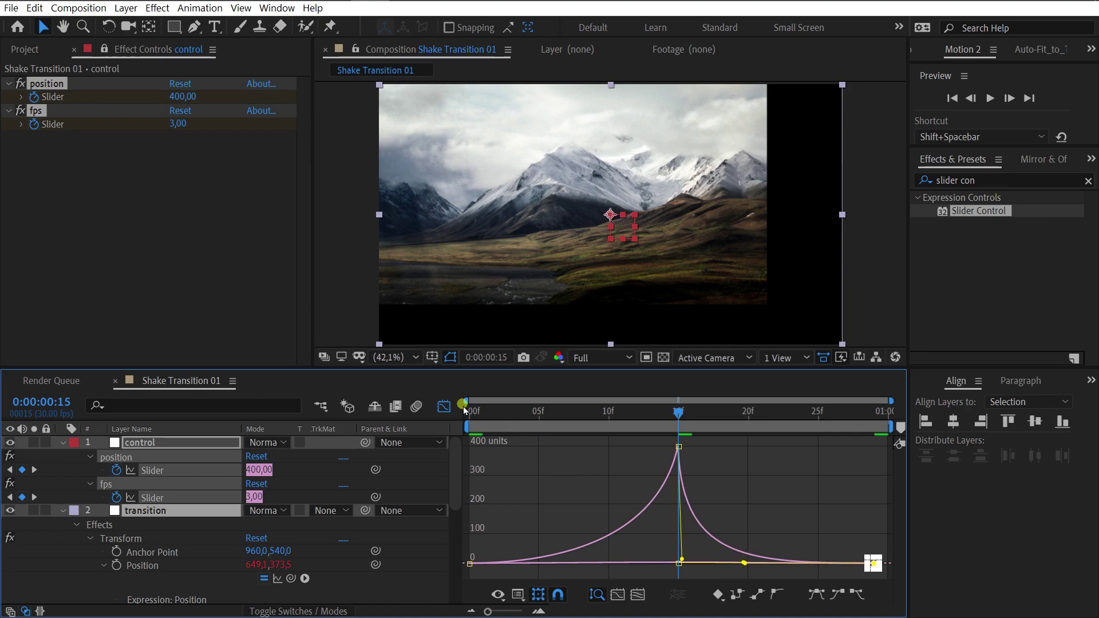
pyautogui.moveTo(497, 422); pyautogui.dragTo(840, 413)
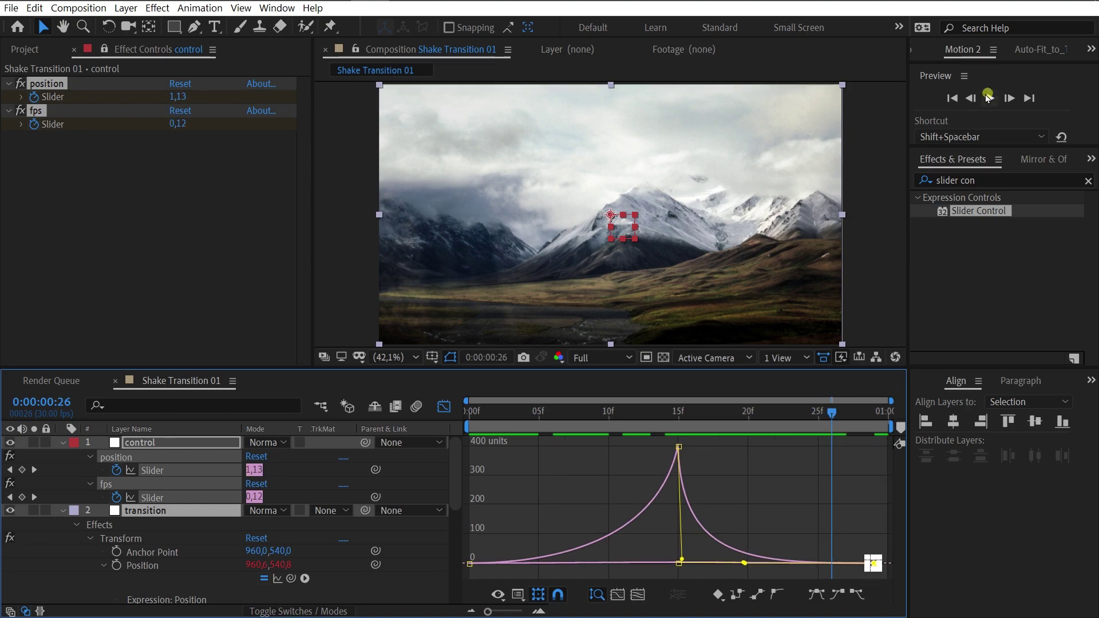
pyautogui.click(953, 98)
pyautogui.click(990, 98)
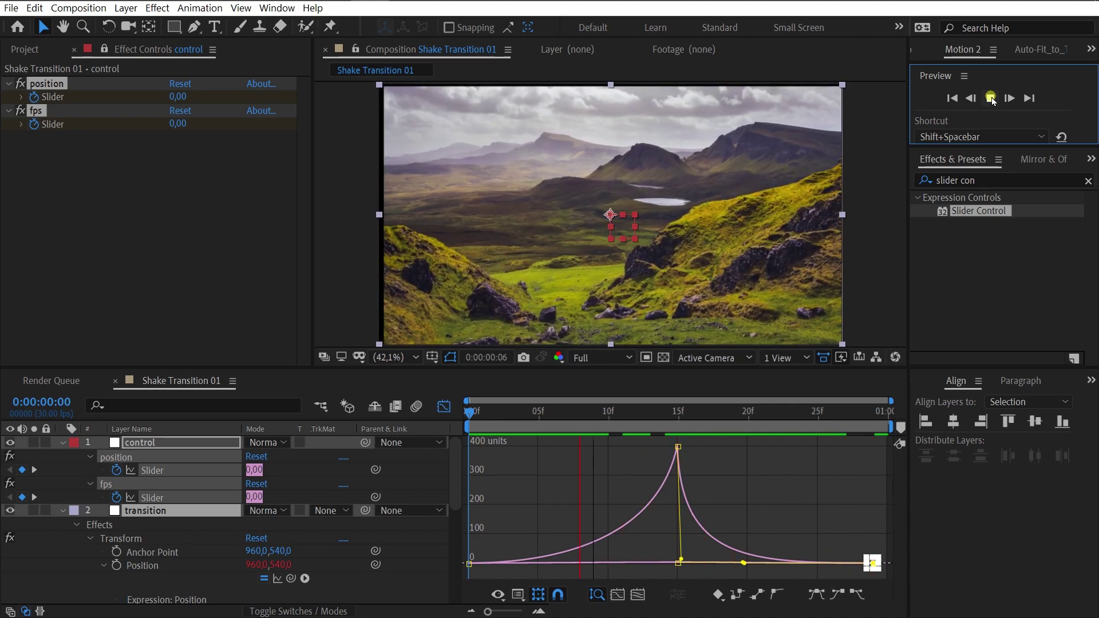
pyautogui.click(990, 98)
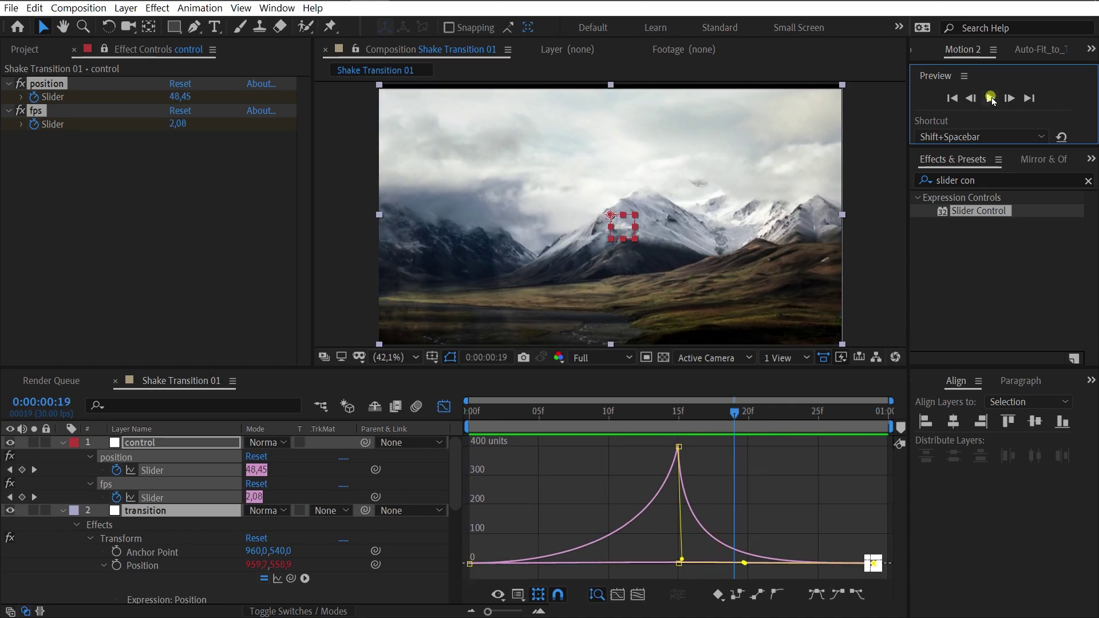
pyautogui.click(746, 566)
pyautogui.moveTo(806, 518); pyautogui.dragTo(882, 574)
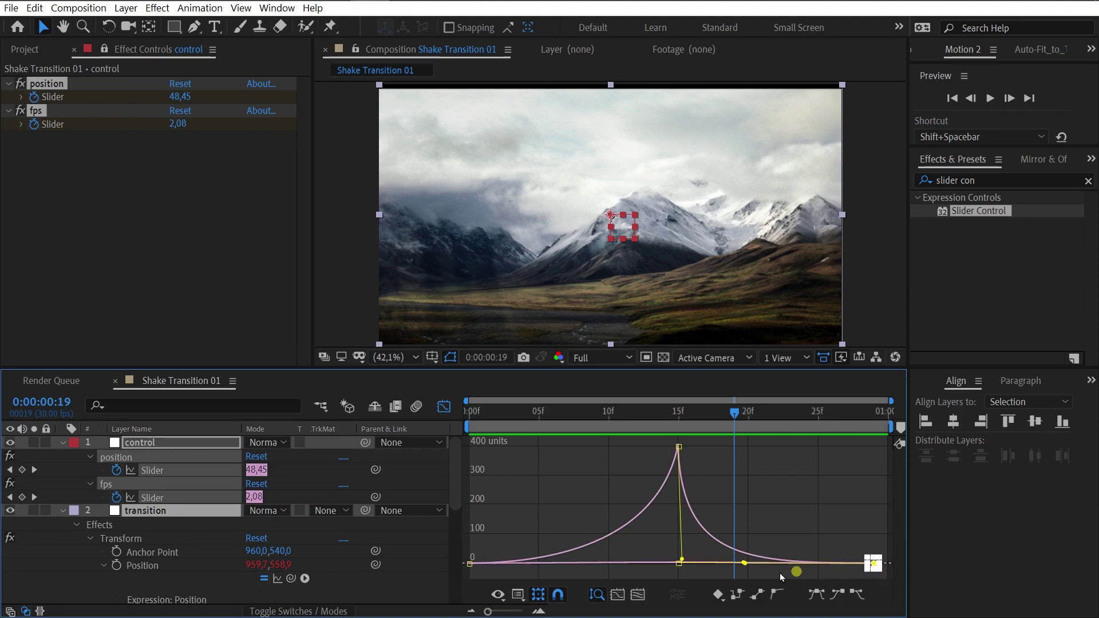
pyautogui.moveTo(746, 565); pyautogui.dragTo(782, 566)
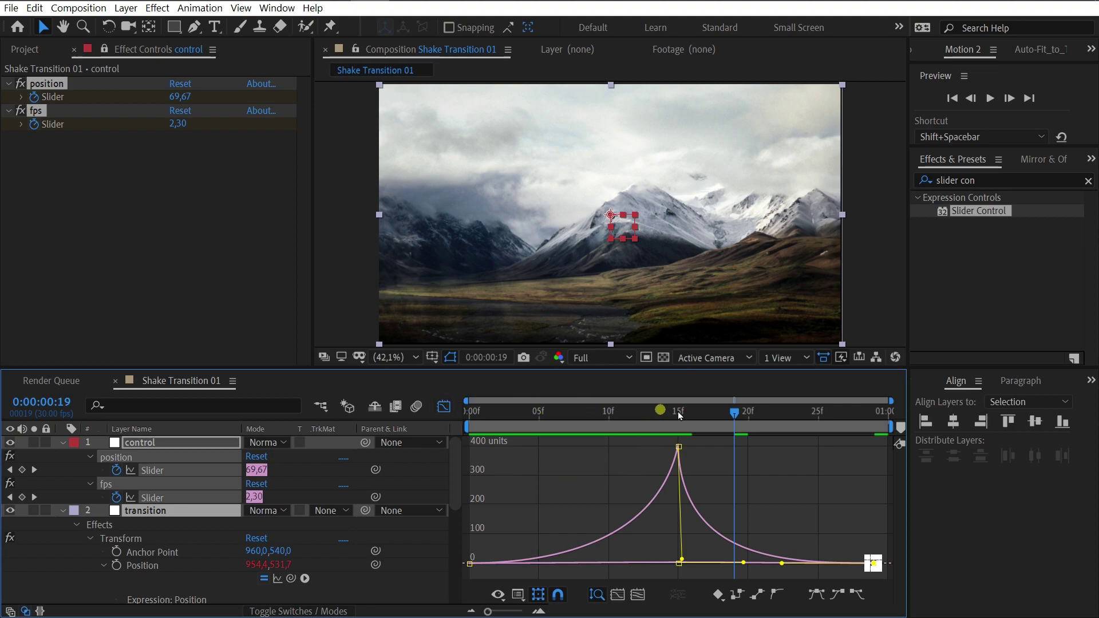
pyautogui.moveTo(678, 412)
pyautogui.mouseDown()
pyautogui.moveTo(659, 424)
pyautogui.moveTo(674, 427)
pyautogui.mouseUp()
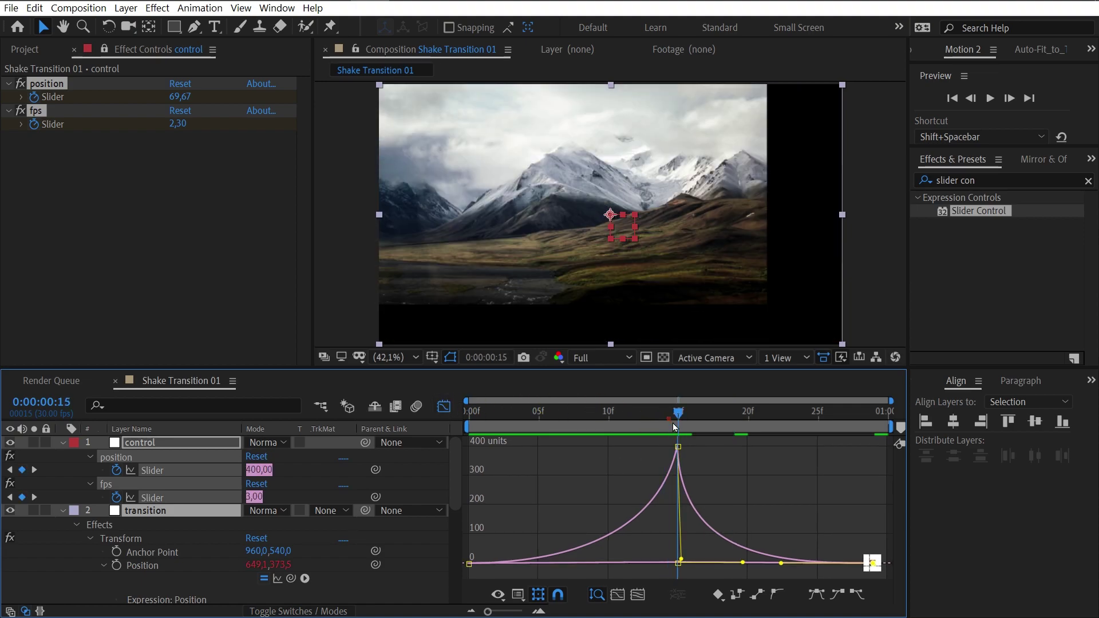
pyautogui.click(808, 119)
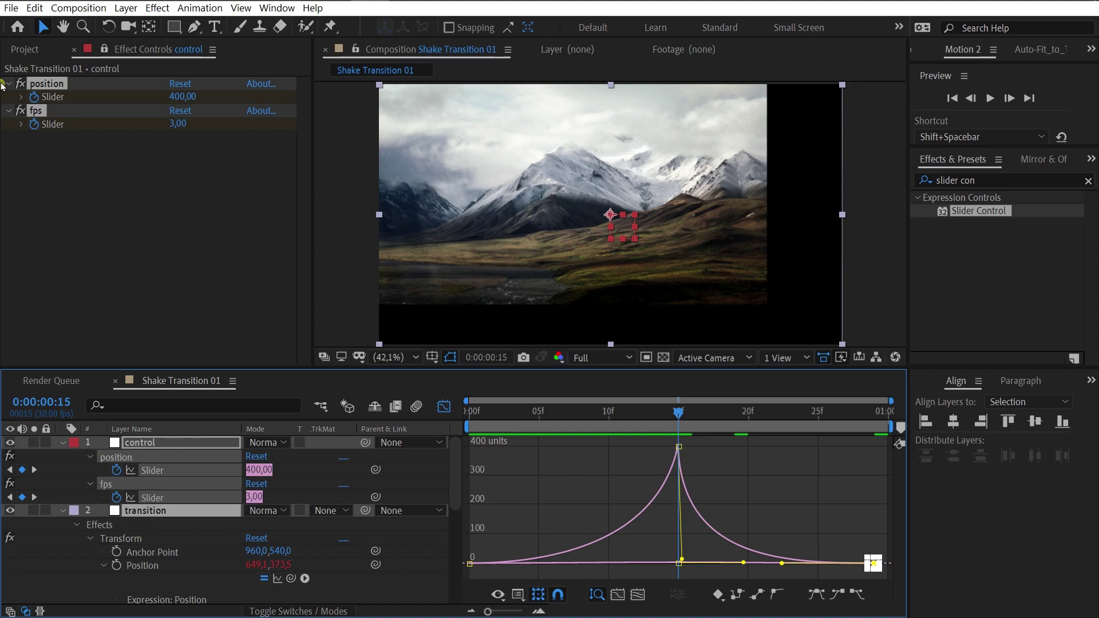
pyautogui.click(106, 50)
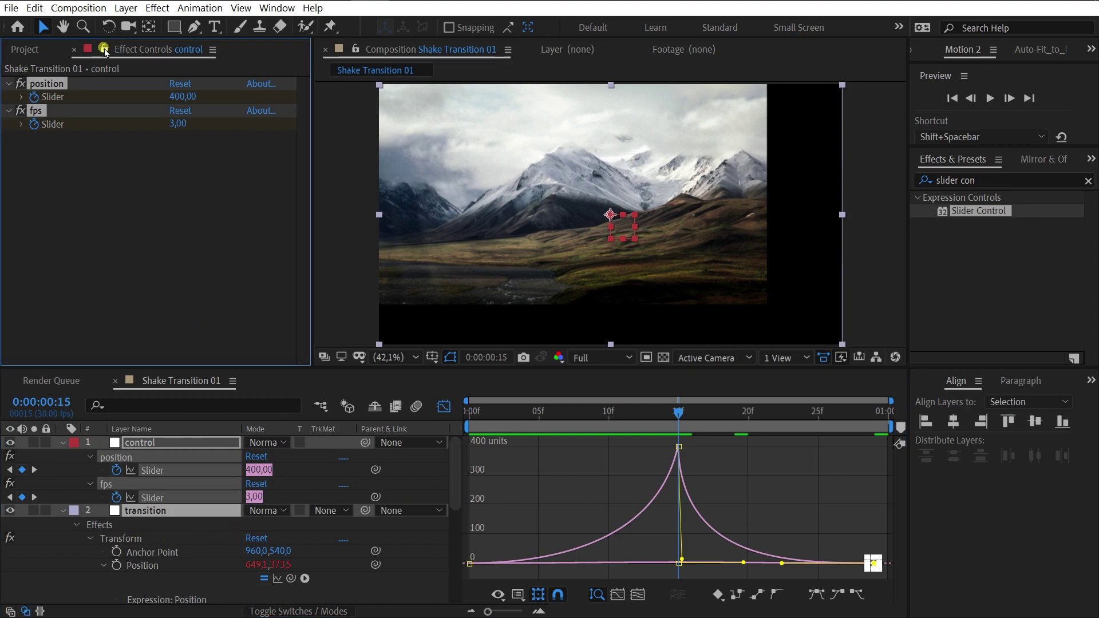
# Apply Motion Tile to the transition layer and place it above the Transform effect.
pyautogui.click(60, 444)
pyautogui.click(172, 457)
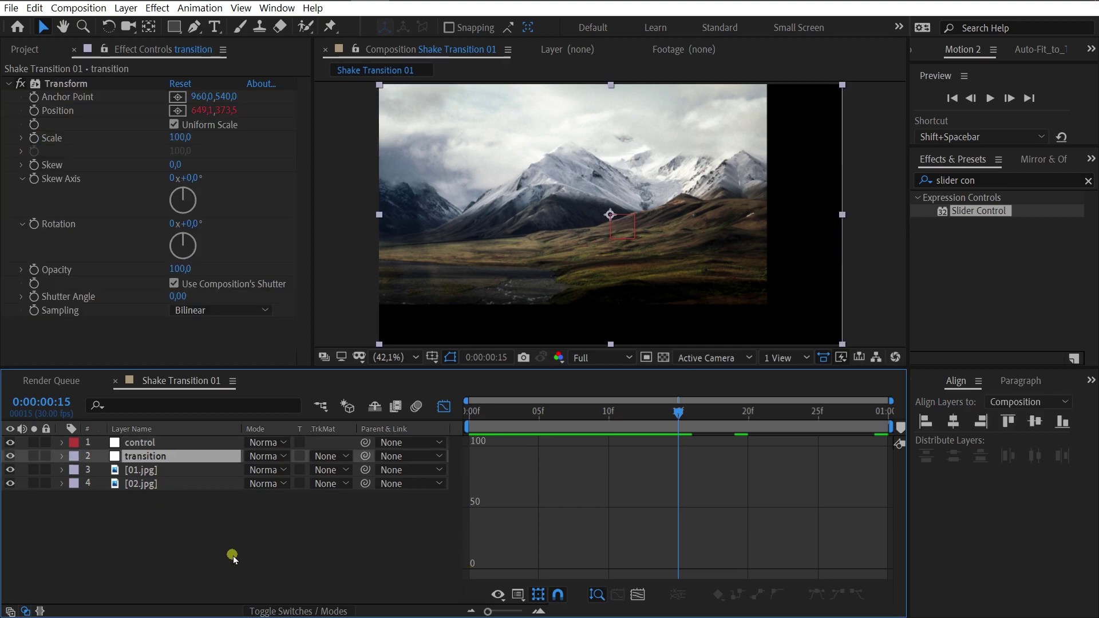
pyautogui.click(928, 184)
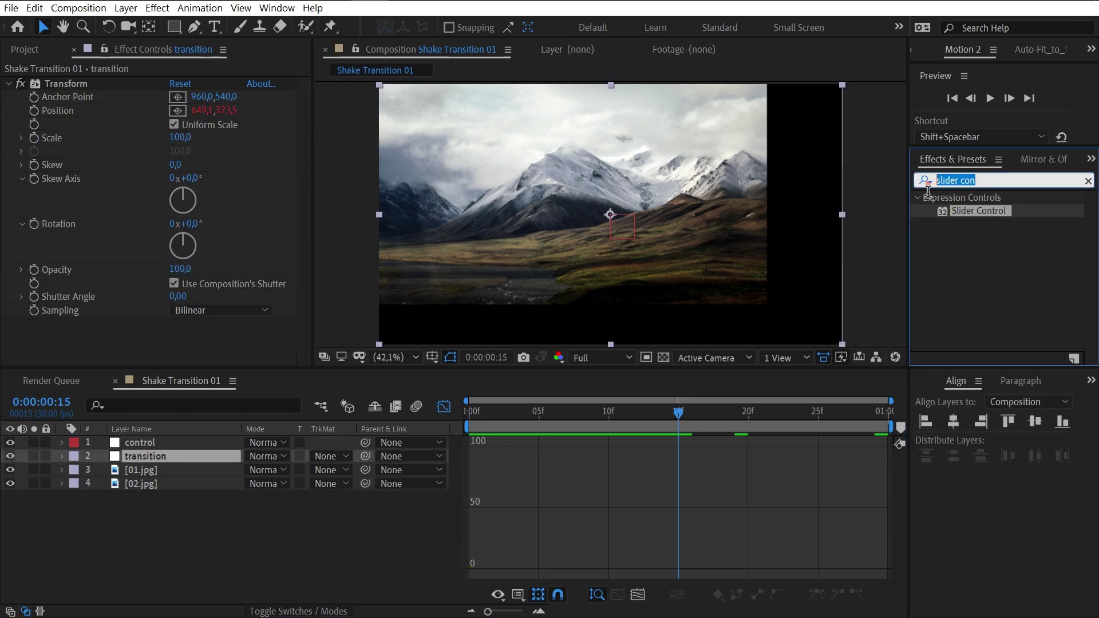
pyautogui.write('mo')
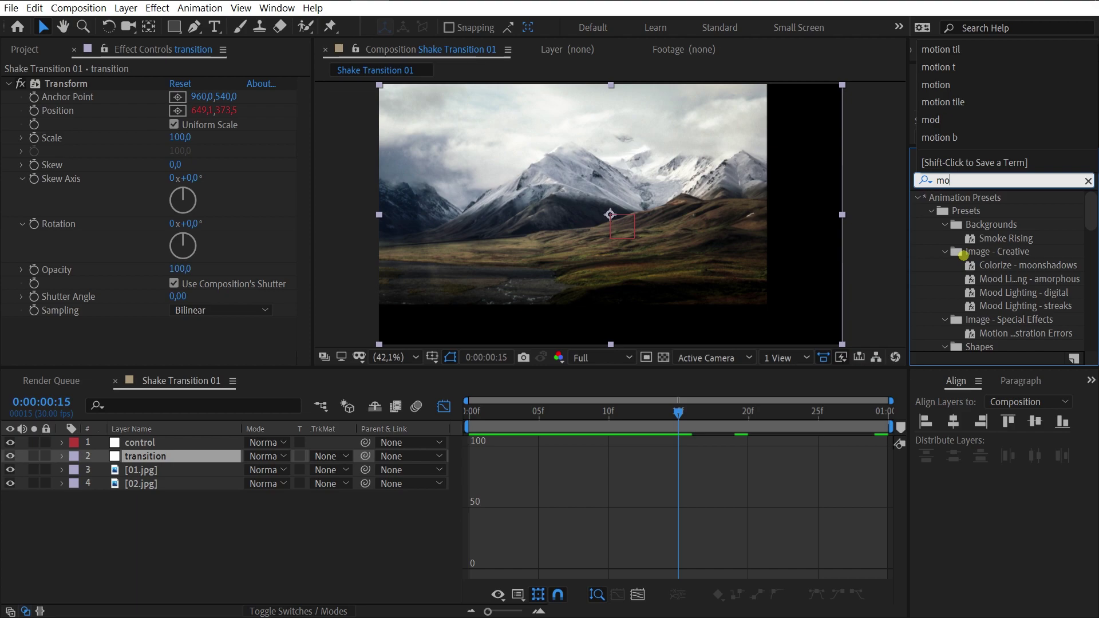
pyautogui.write('tion tile')
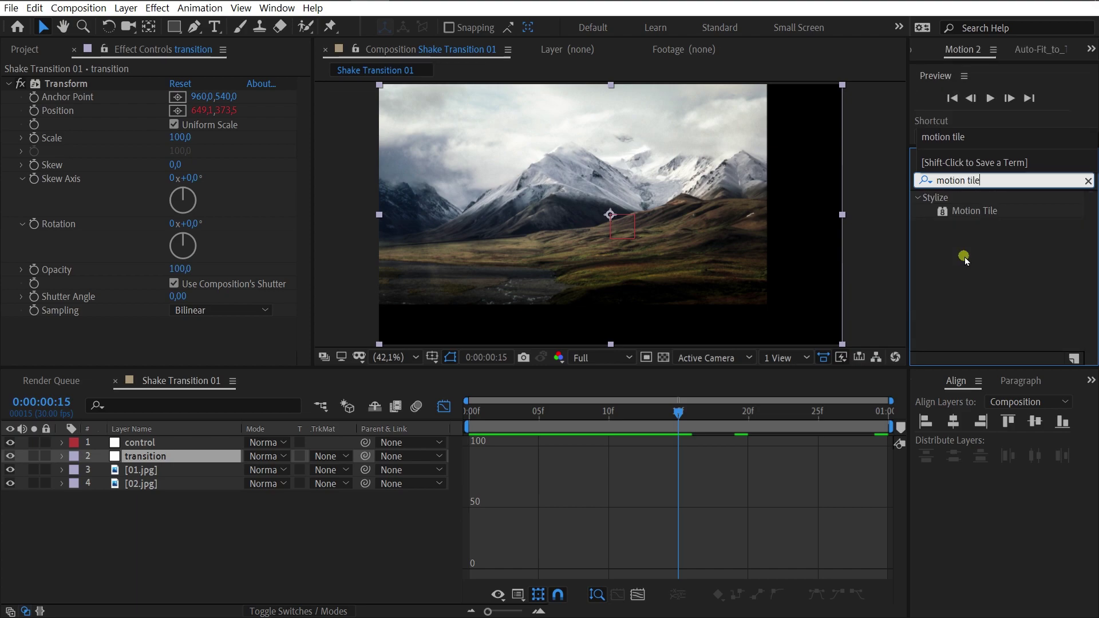
pyautogui.moveTo(981, 214); pyautogui.dragTo(144, 458)
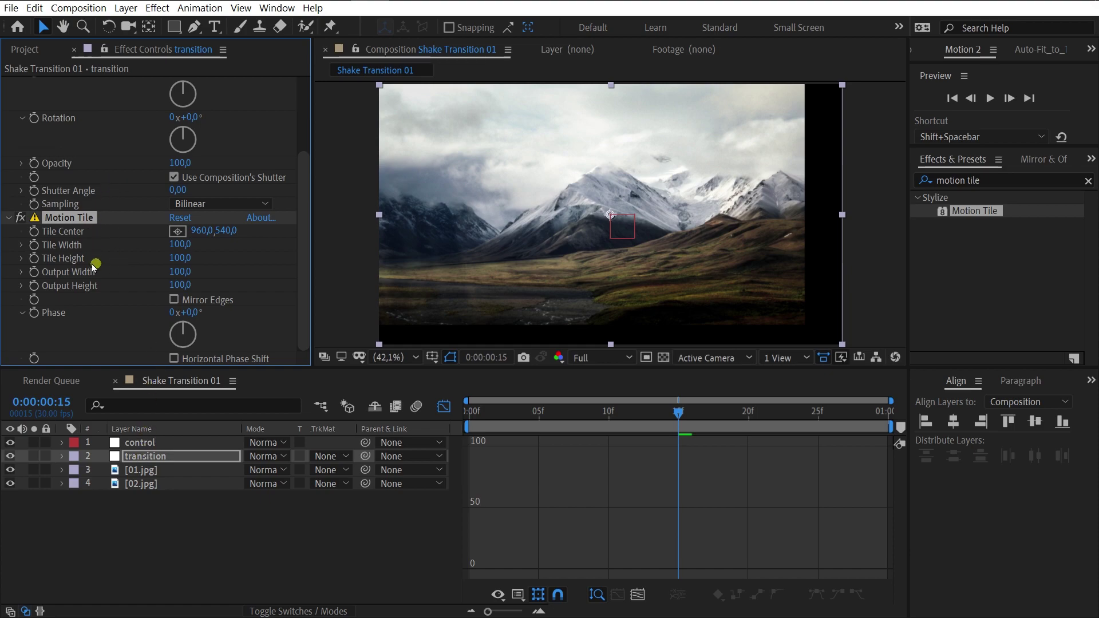
pyautogui.scroll(3, 92, 266)
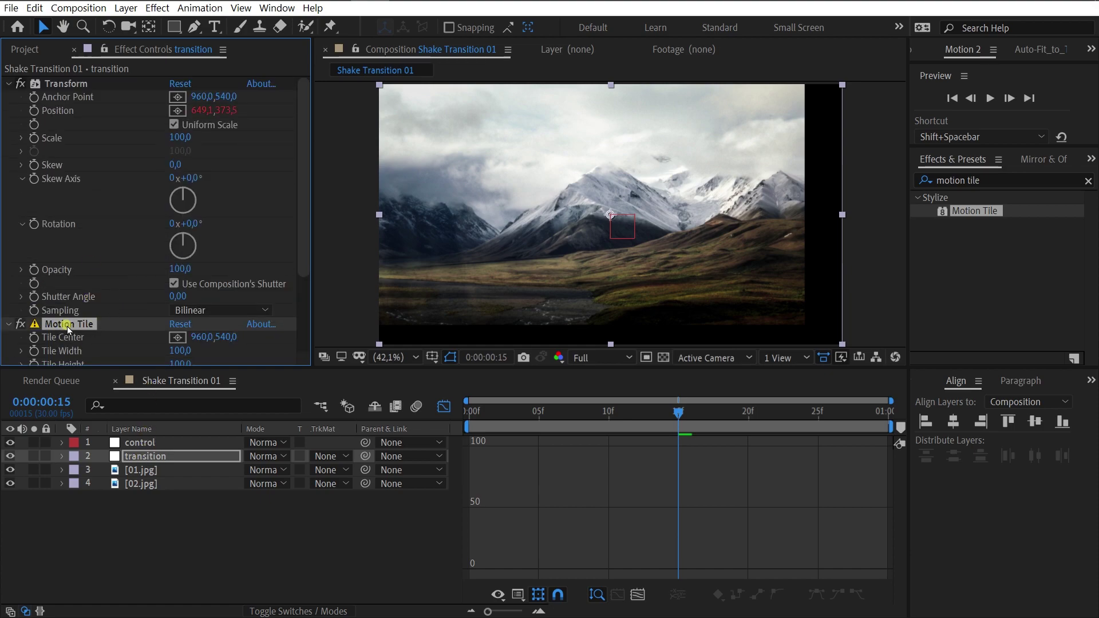
pyautogui.moveTo(68, 328); pyautogui.dragTo(84, 85)
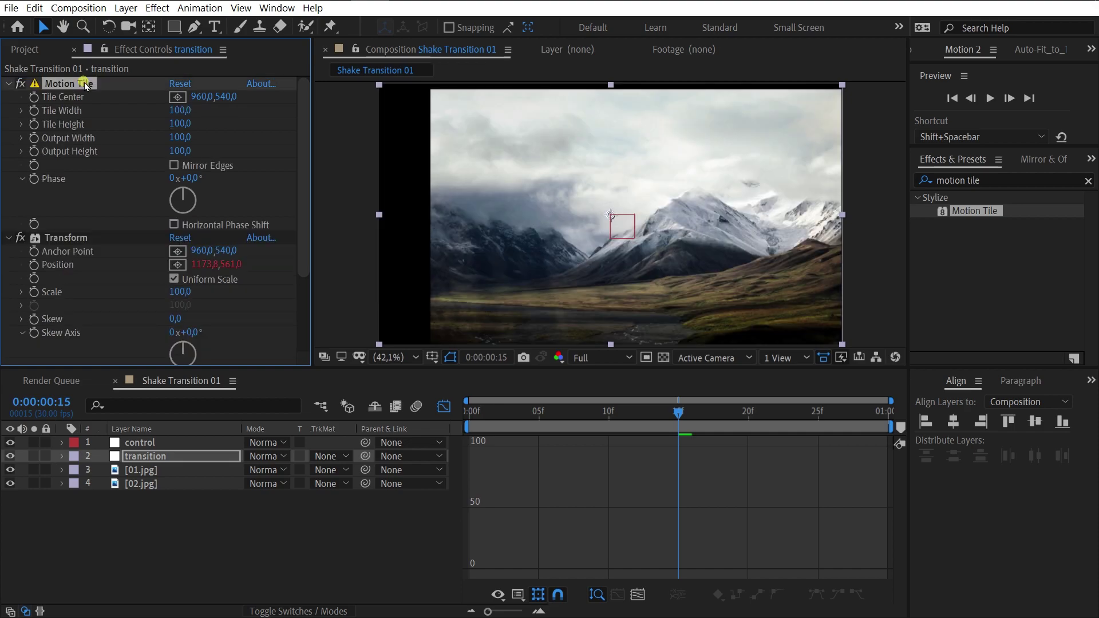
# Set Motion Tile Output Width and Height to 300 and enable Mirror Edges.
pyautogui.click(190, 139)
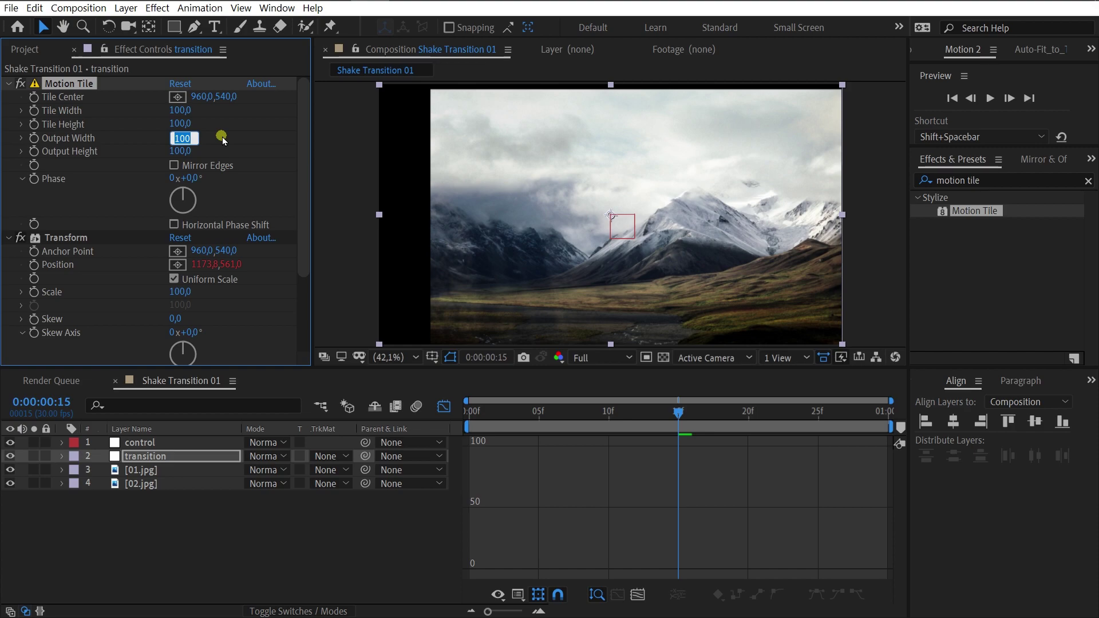
pyautogui.write('300')
pyautogui.click(182, 151)
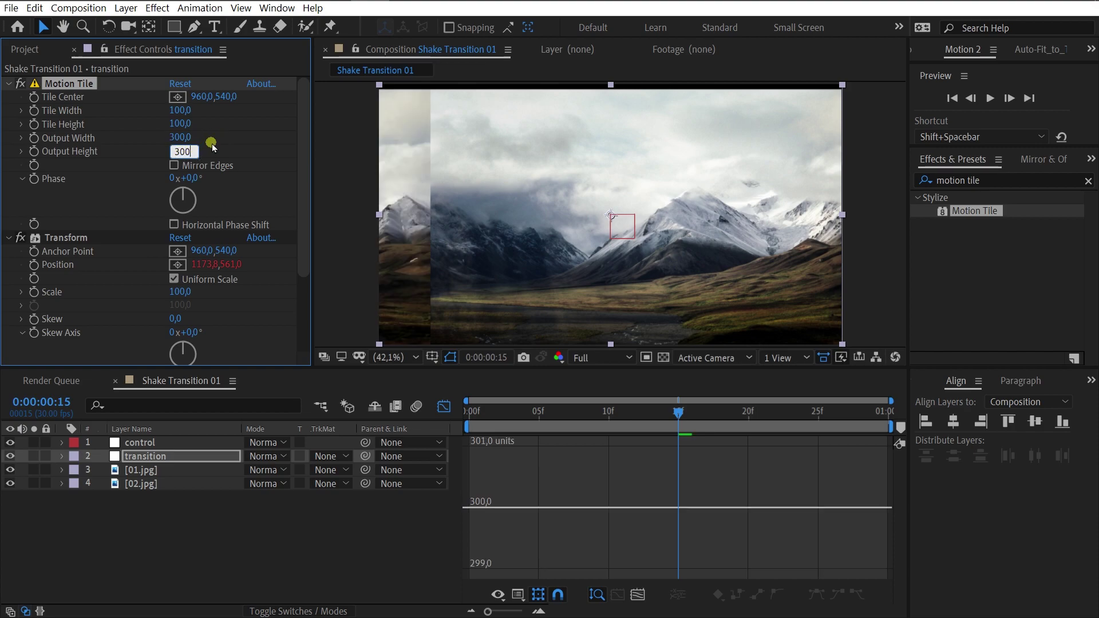
pyautogui.press('Return')
pyautogui.click(173, 165)
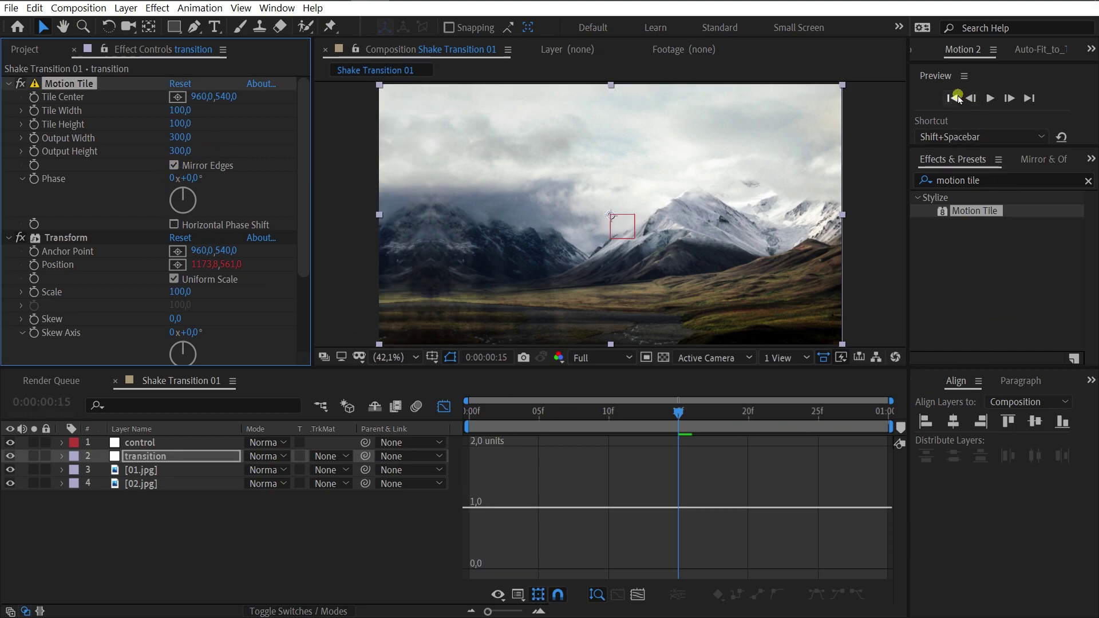
# Preview the shake transition, return to layer bars and select the control layer.
pyautogui.click(990, 99)
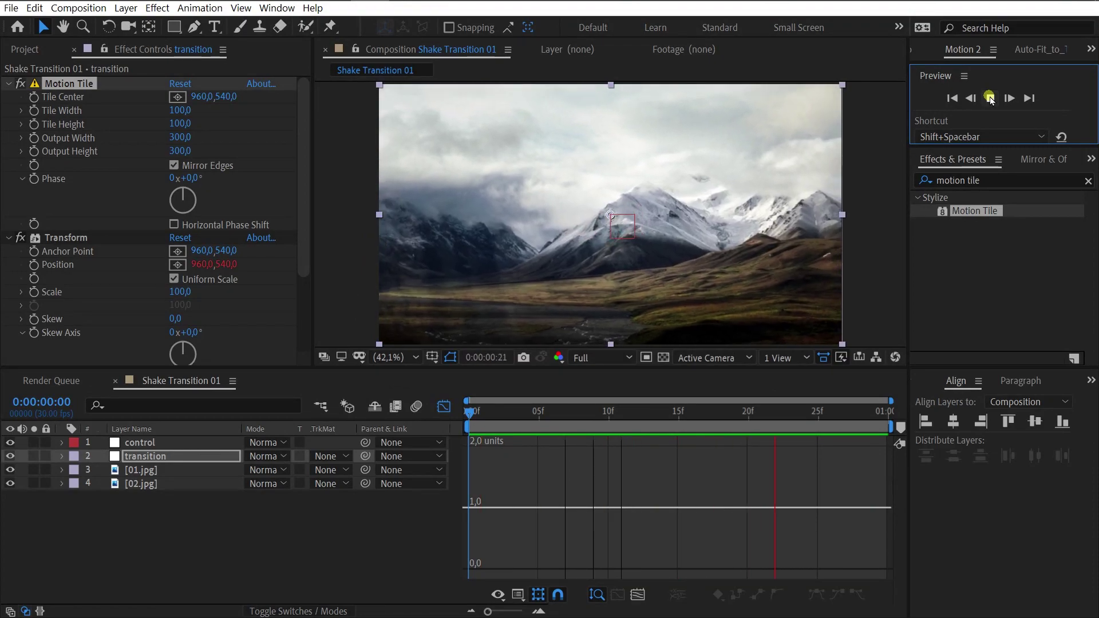
pyautogui.click(989, 99)
pyautogui.click(444, 406)
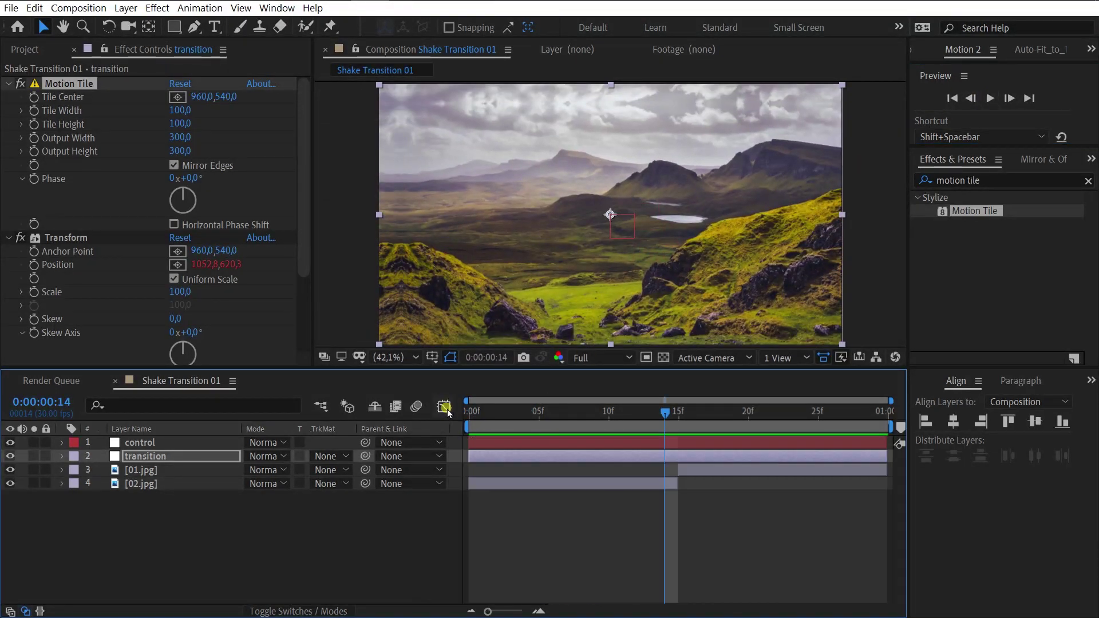
pyautogui.click(141, 445)
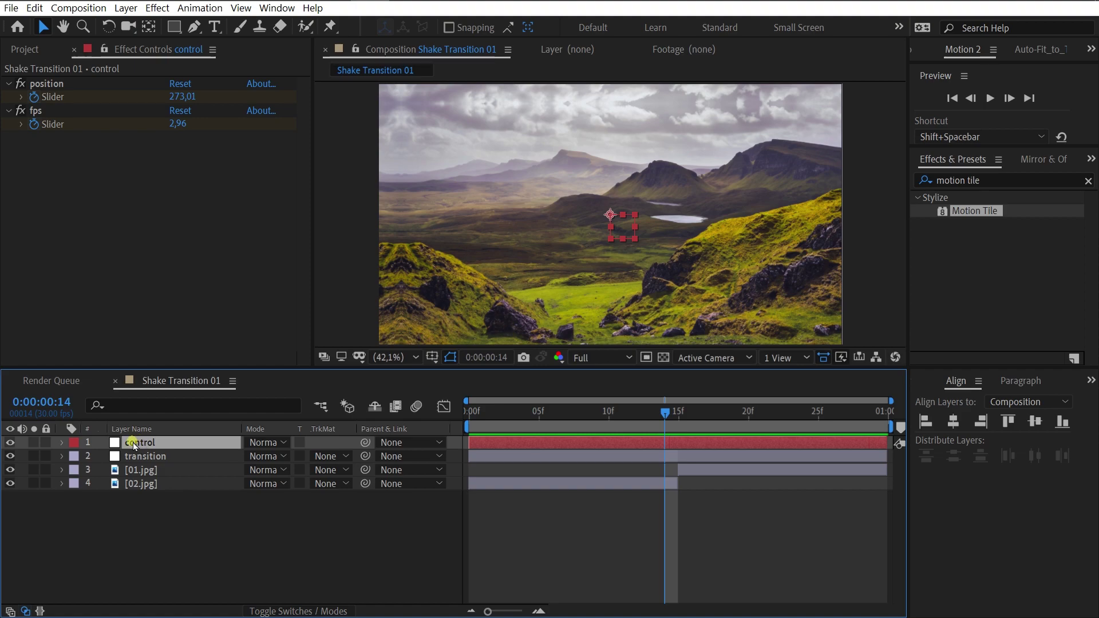
# In the Graph Editor, steepen the fps curve's Bezier handles into a sharp spike at the peak keyframe.
pyautogui.press('u')
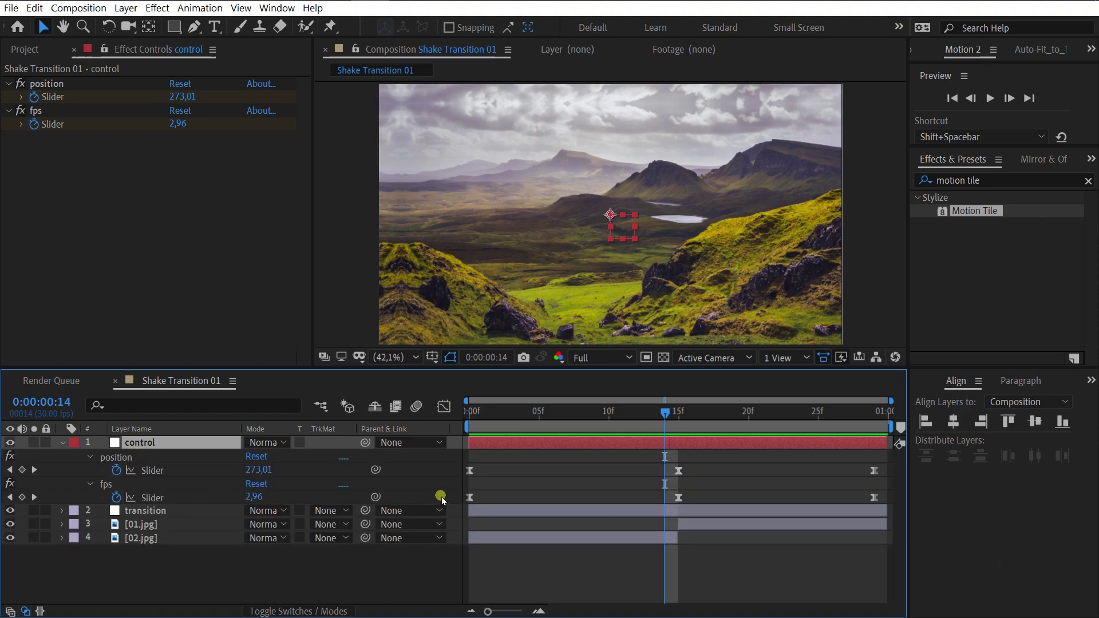
pyautogui.moveTo(442, 496); pyautogui.dragTo(888, 503)
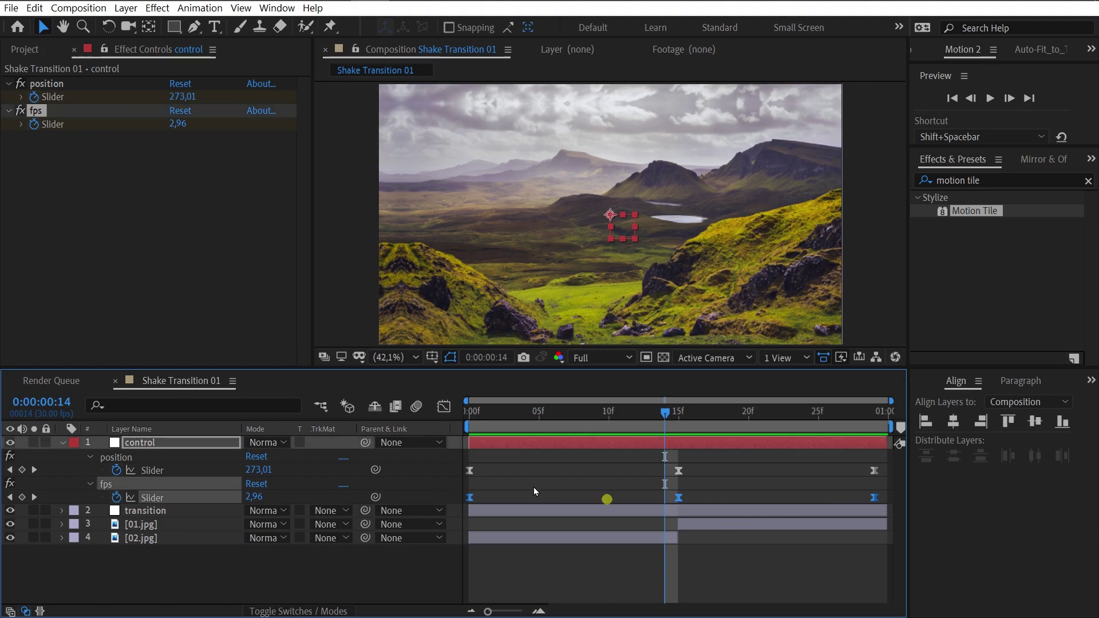
pyautogui.click(445, 407)
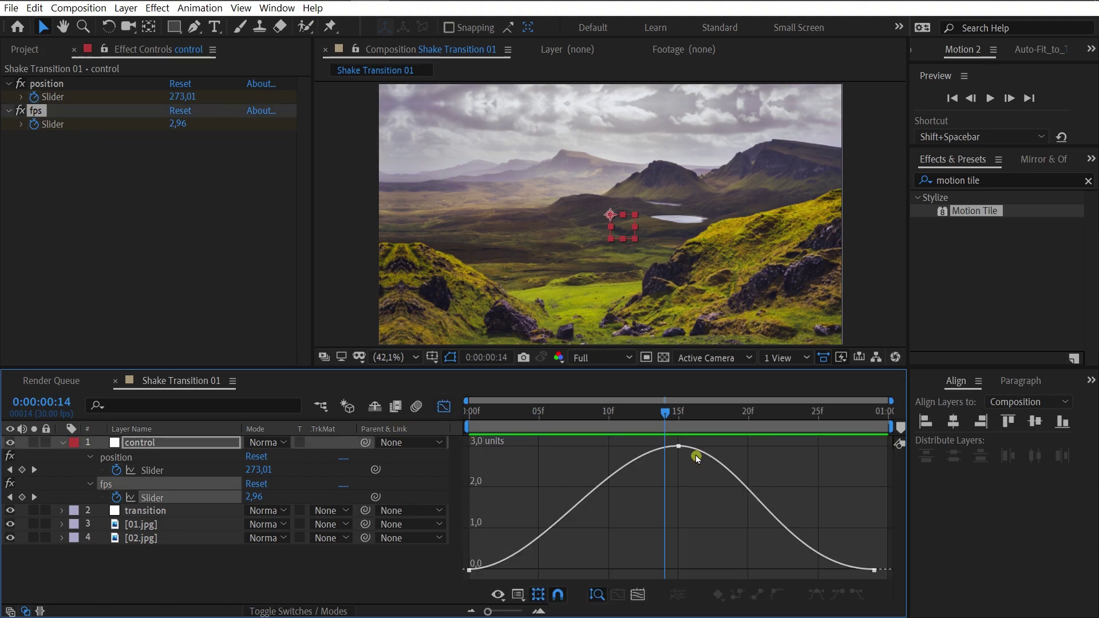
pyautogui.click(680, 447)
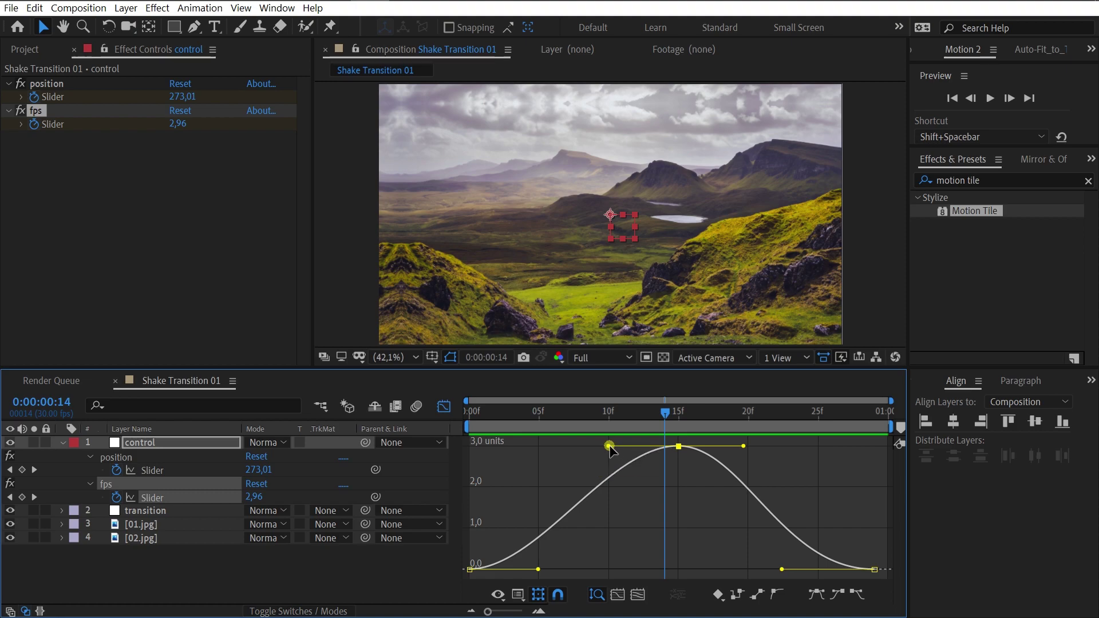
pyautogui.moveTo(609, 447); pyautogui.dragTo(649, 545)
pyautogui.click(717, 468)
pyautogui.click(743, 447)
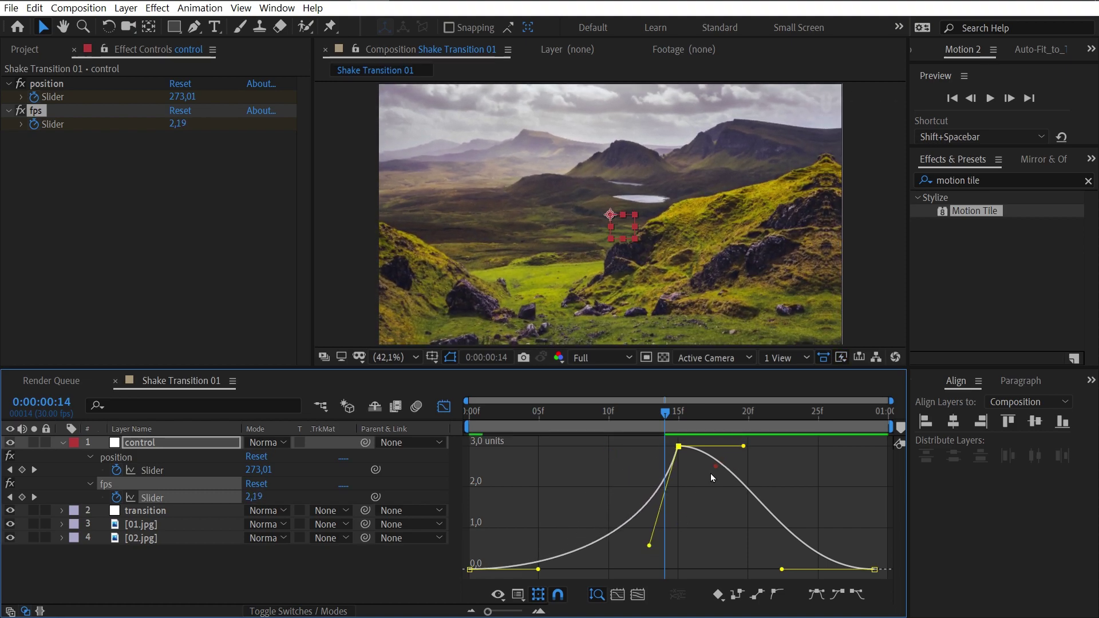
pyautogui.moveTo(712, 477); pyautogui.dragTo(672, 568)
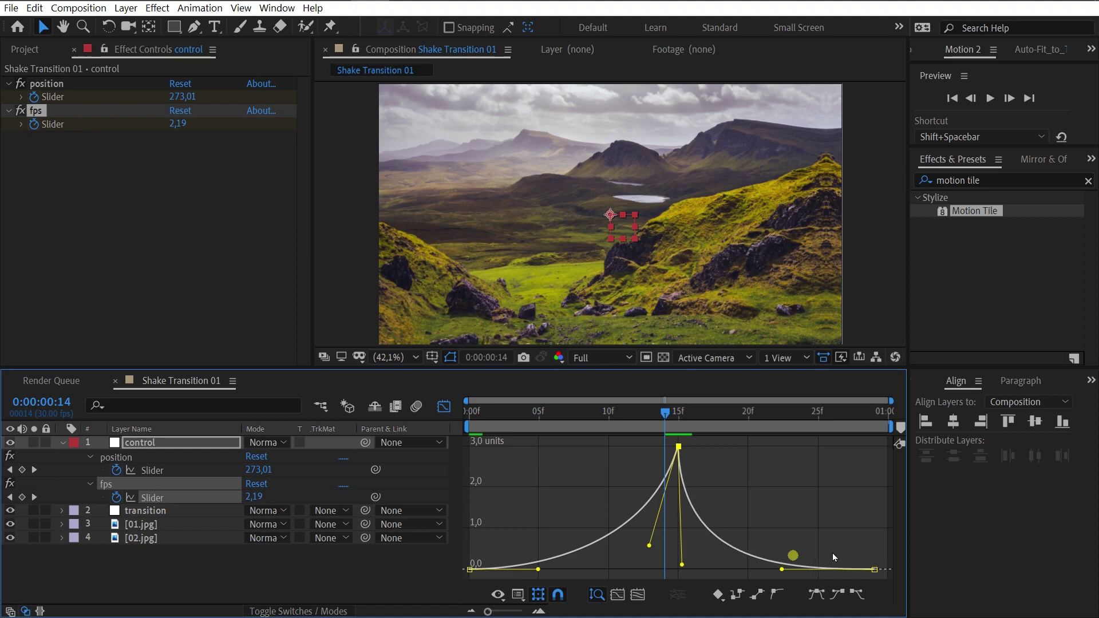
# Lengthen the easing into the last fps keyframe, preview, and park at the 15f peak.
pyautogui.click(881, 561)
pyautogui.click(783, 570)
pyautogui.moveTo(840, 577); pyautogui.dragTo(724, 572)
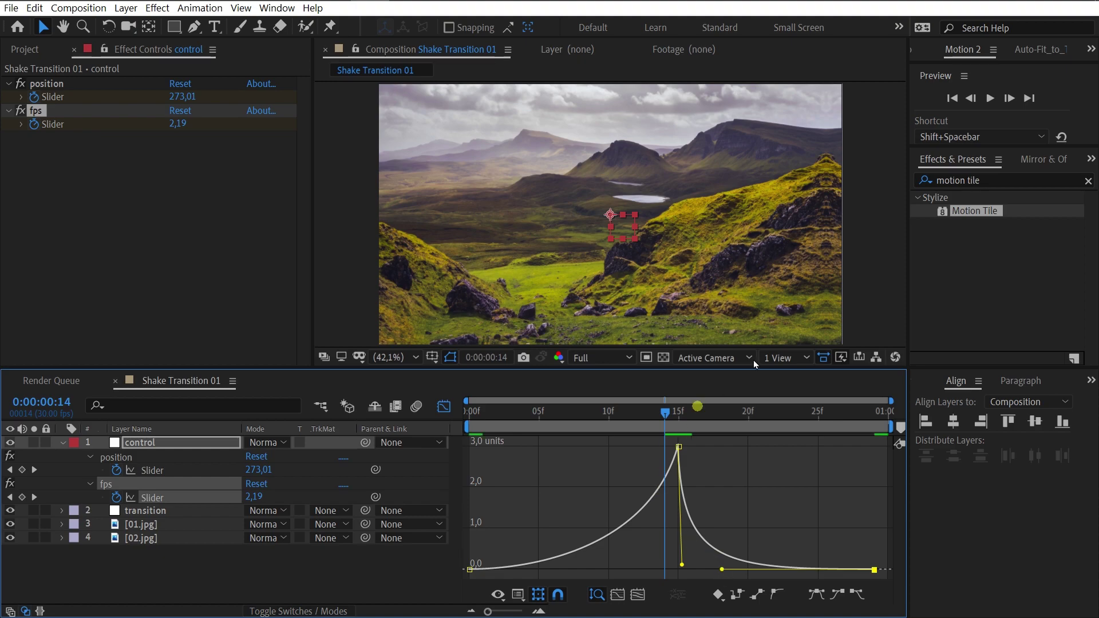
pyautogui.click(990, 97)
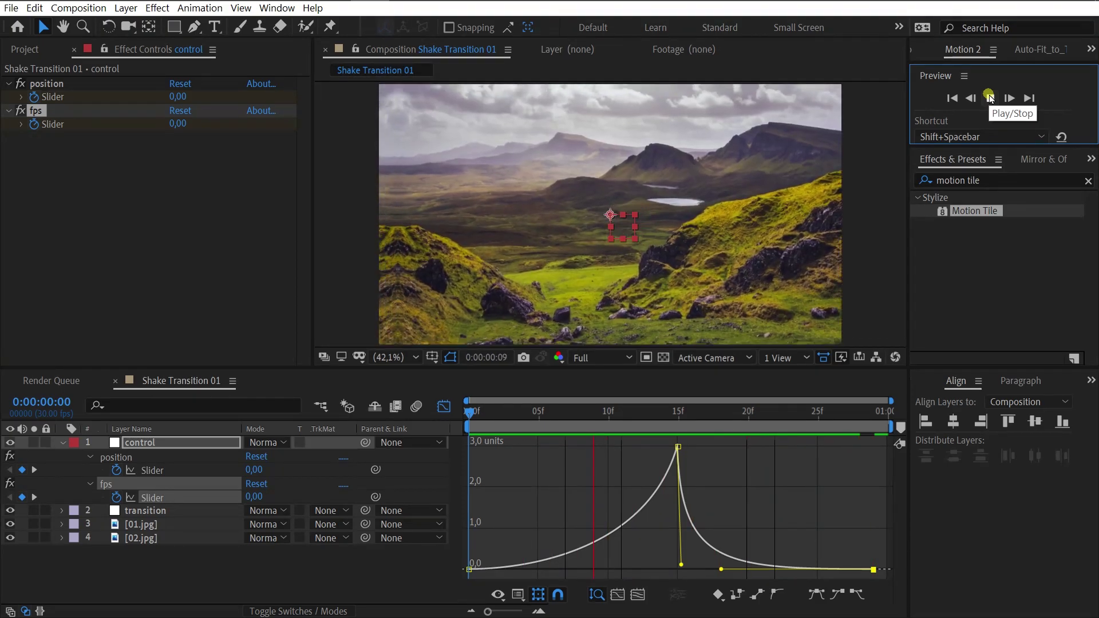
pyautogui.click(661, 440)
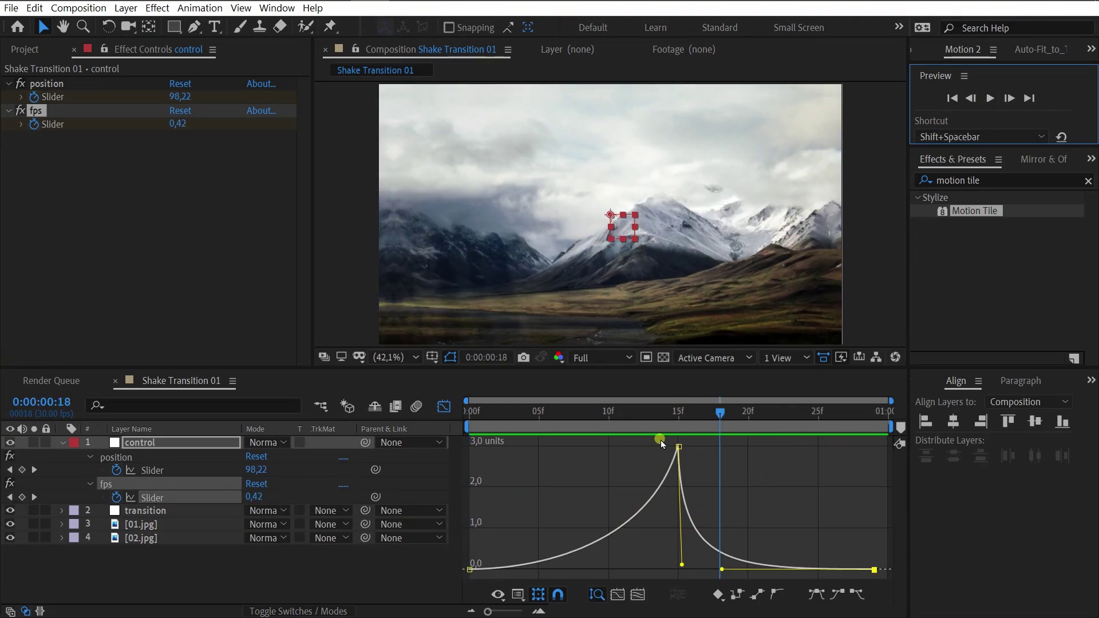
pyautogui.click(671, 427)
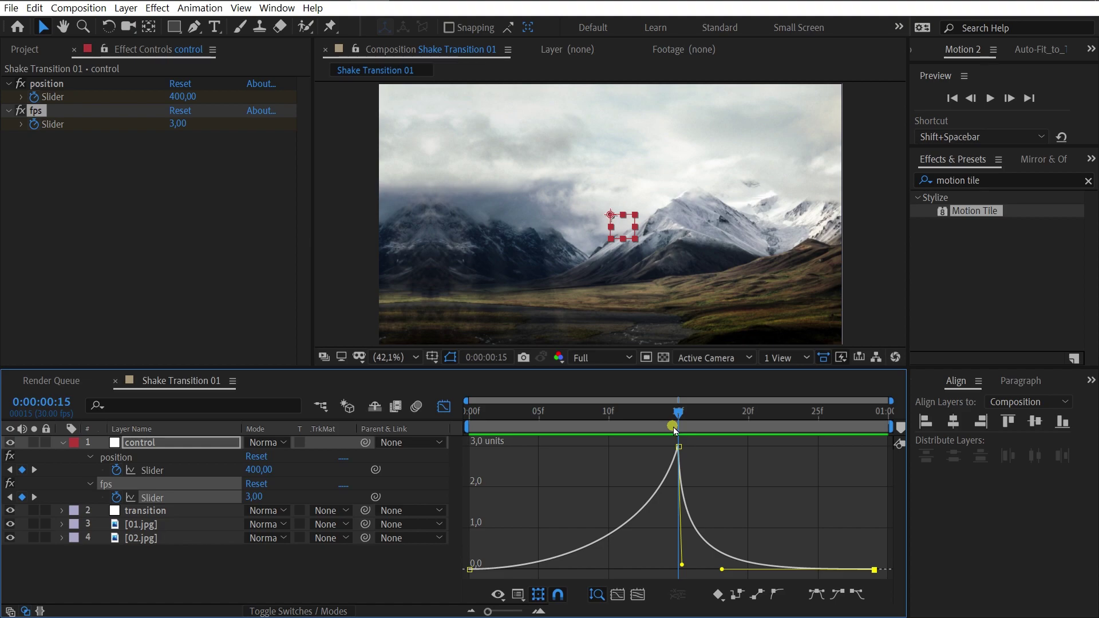
pyautogui.click(445, 407)
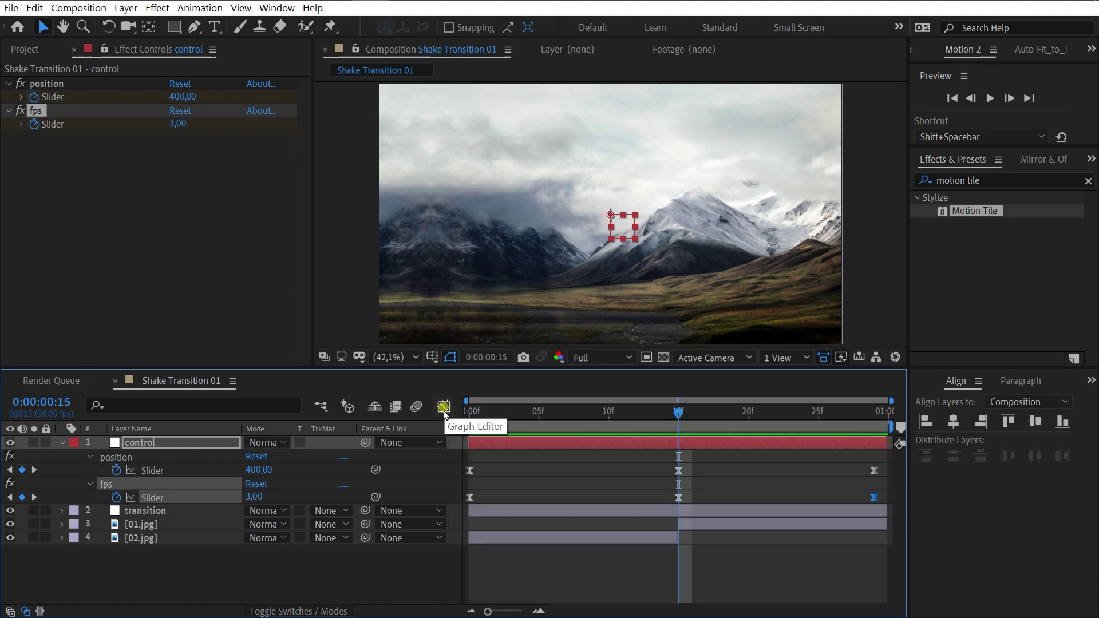
# Turn off Use Composition's Shutter Angle in Transform and set Shutter Angle to 240.
pyautogui.click(169, 512)
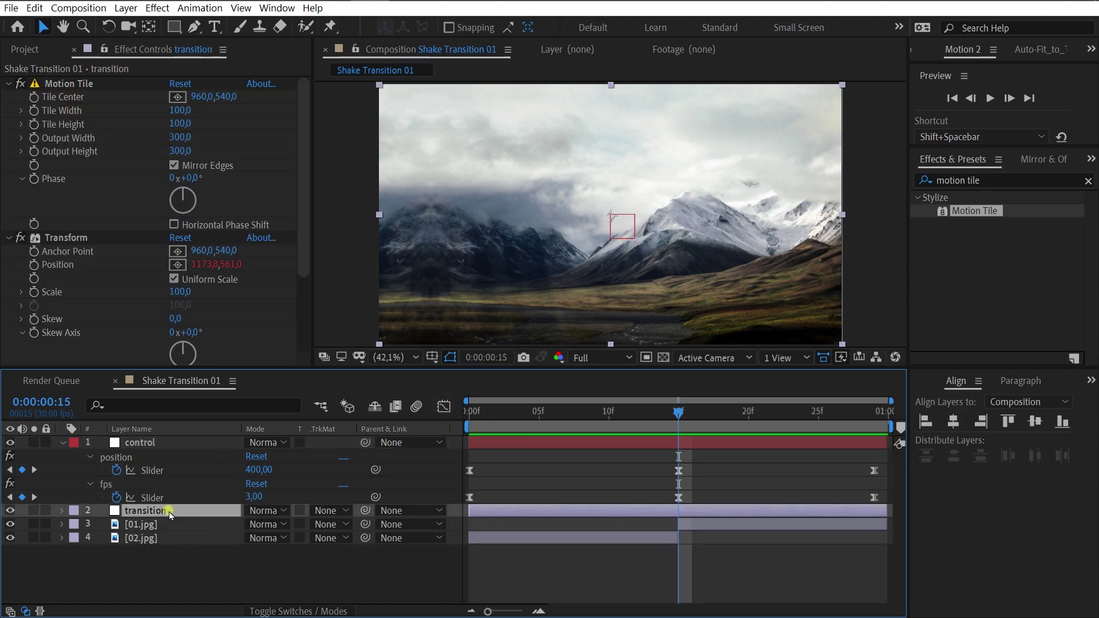
pyautogui.moveTo(310, 91); pyautogui.dragTo(307, 206)
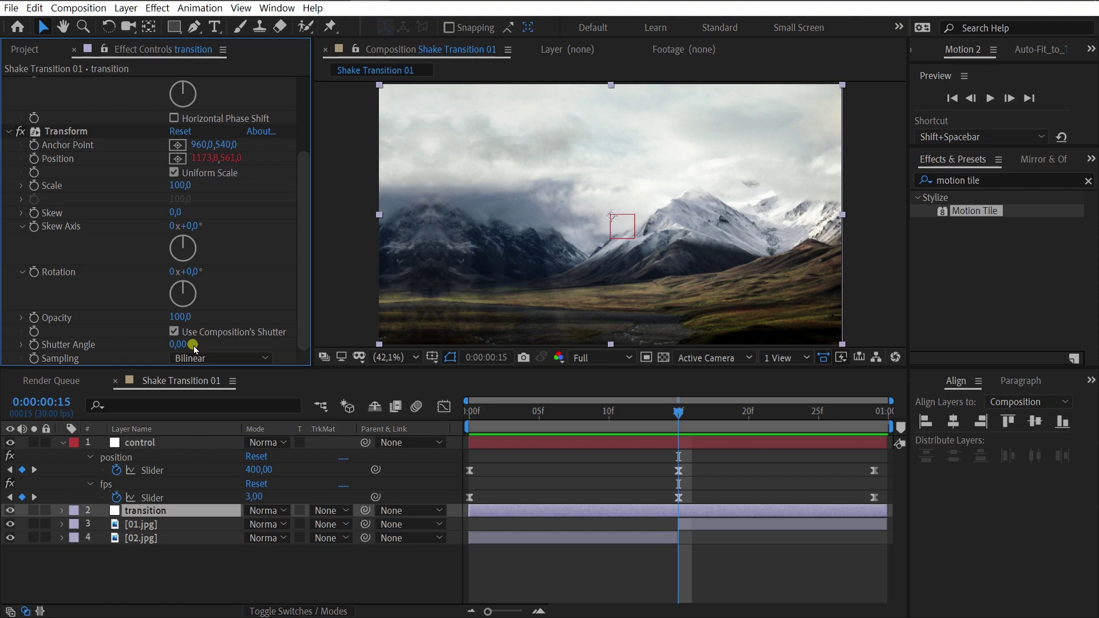
pyautogui.click(174, 331)
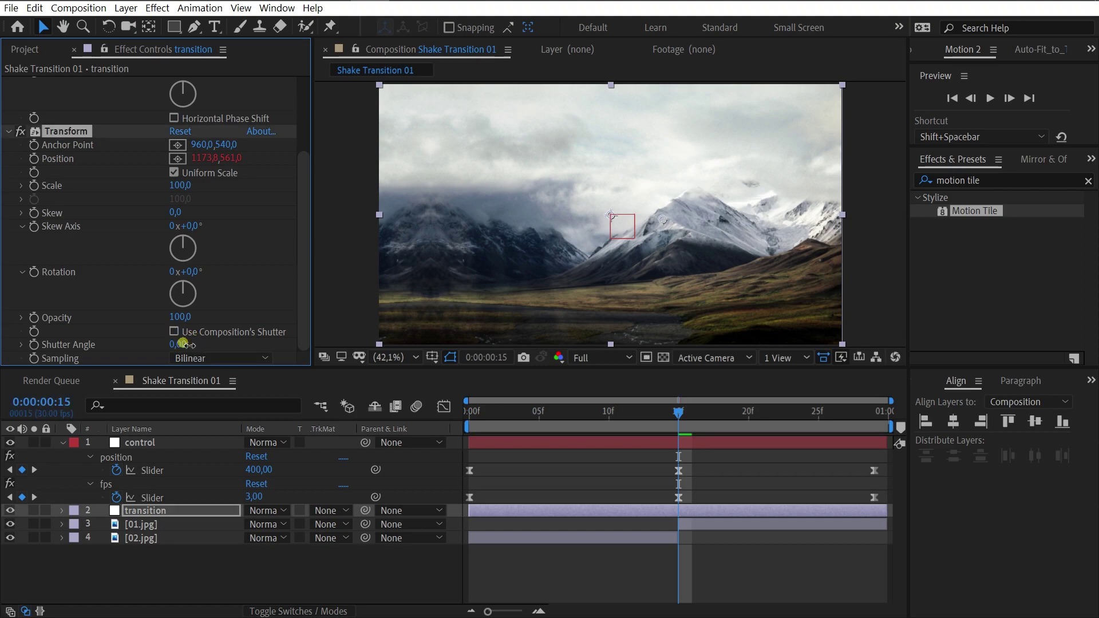
pyautogui.click(182, 343)
pyautogui.click(265, 274)
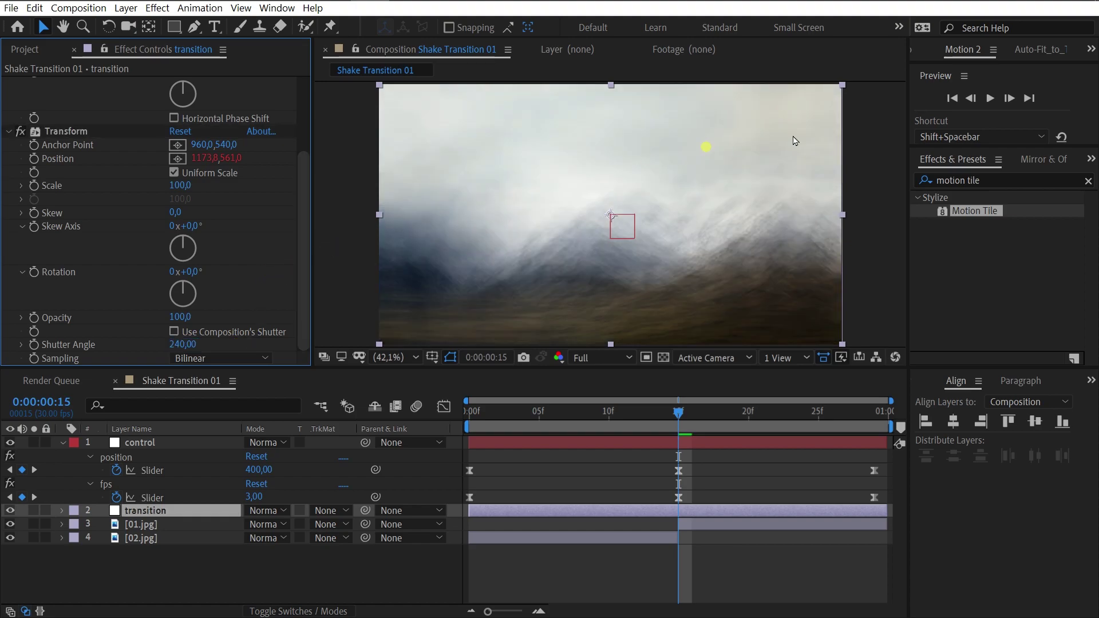
# Preview the motion-blurred shake from the start and park the playhead at frame 15.
pyautogui.click(953, 98)
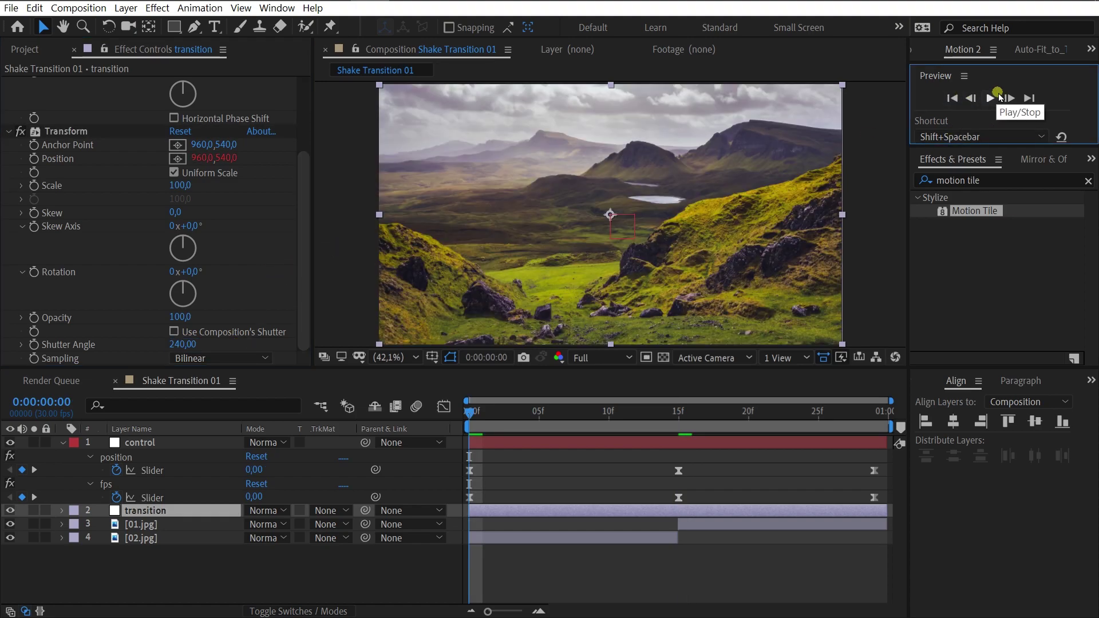
pyautogui.click(992, 98)
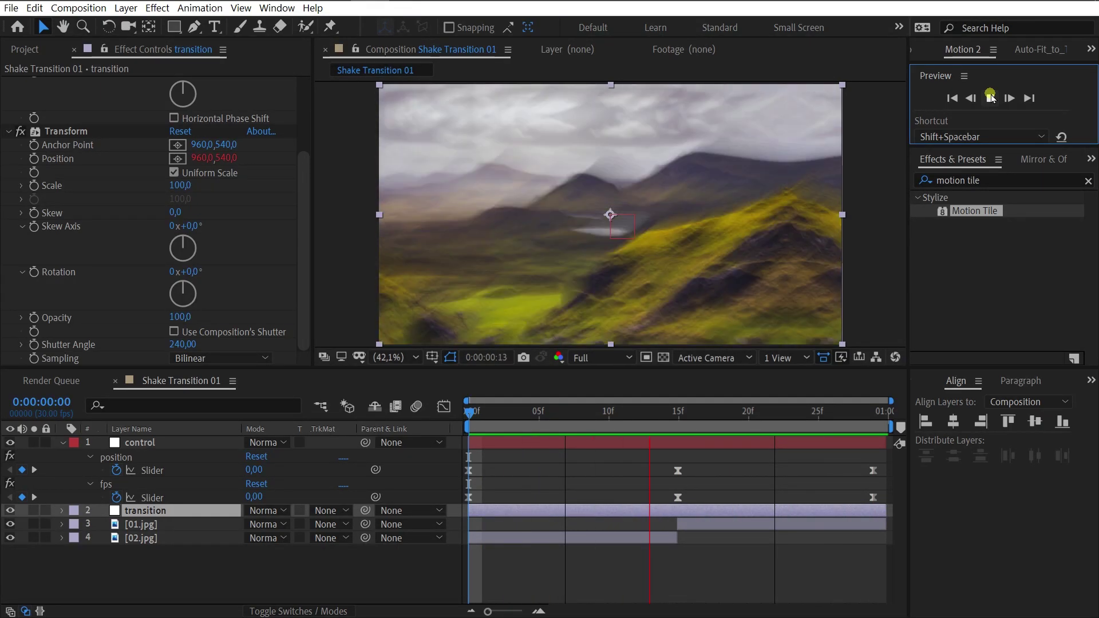
pyautogui.click(992, 98)
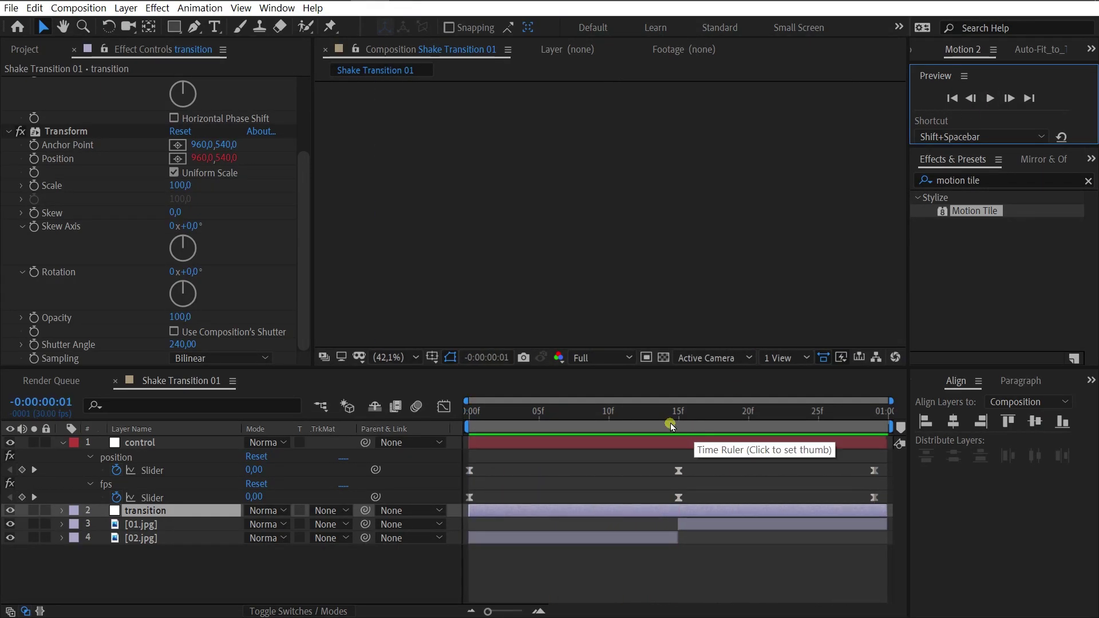
pyautogui.click(676, 413)
pyautogui.click(528, 428)
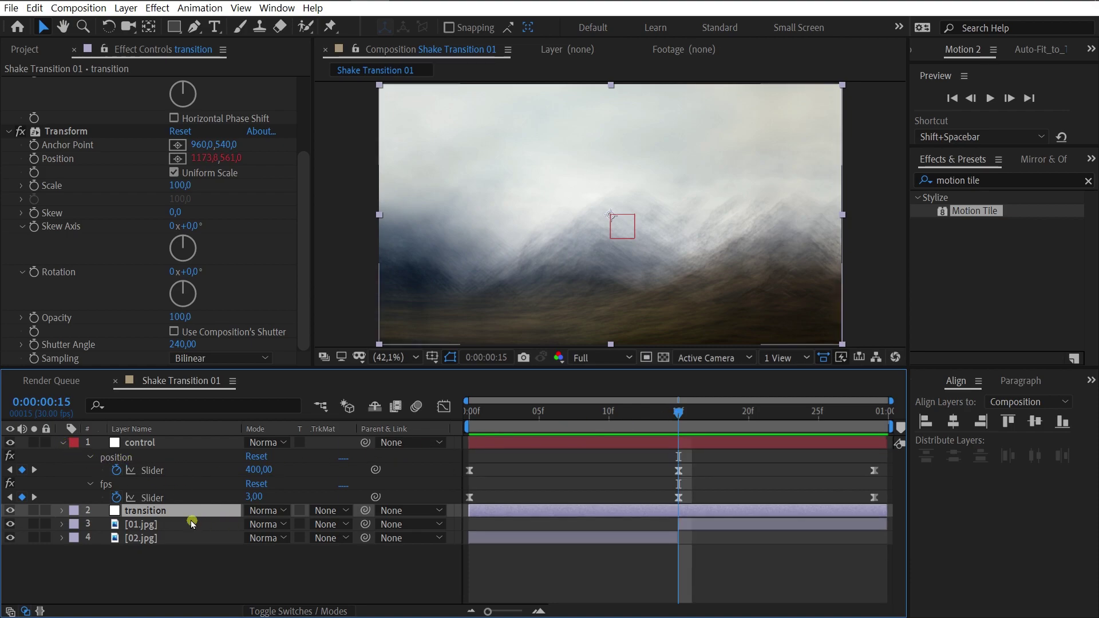
# Copy the Position wiggle expression and paste it as an expression on Transform Scale.
pyautogui.click(62, 512)
pyautogui.click(545, 528)
pyautogui.hotkey('ctrl', 'c')
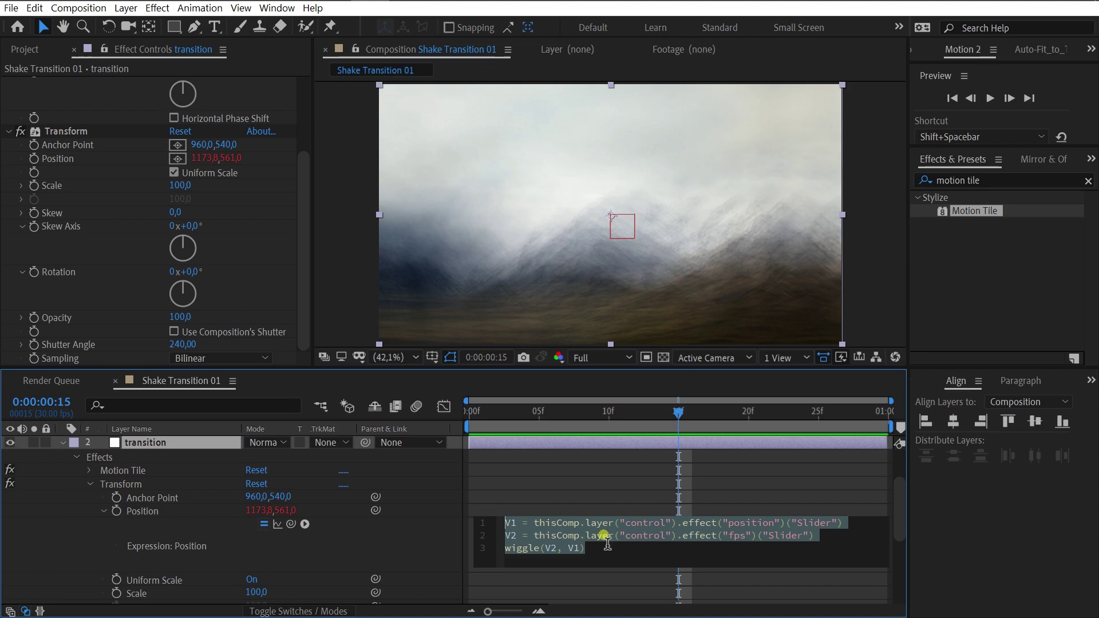
pyautogui.click(106, 511)
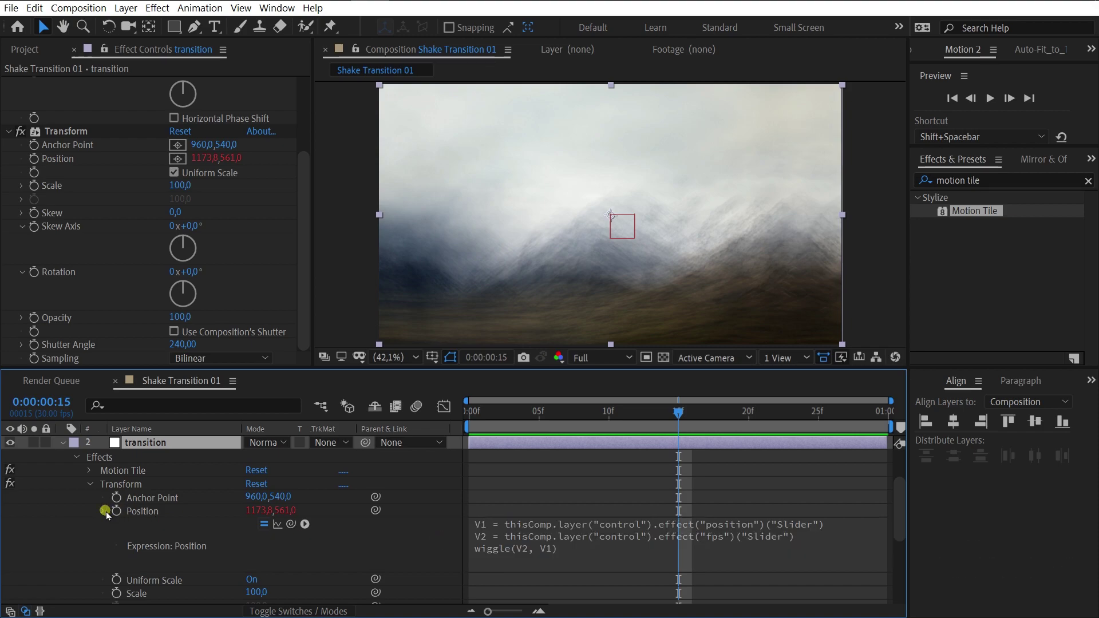
pyautogui.click(106, 511)
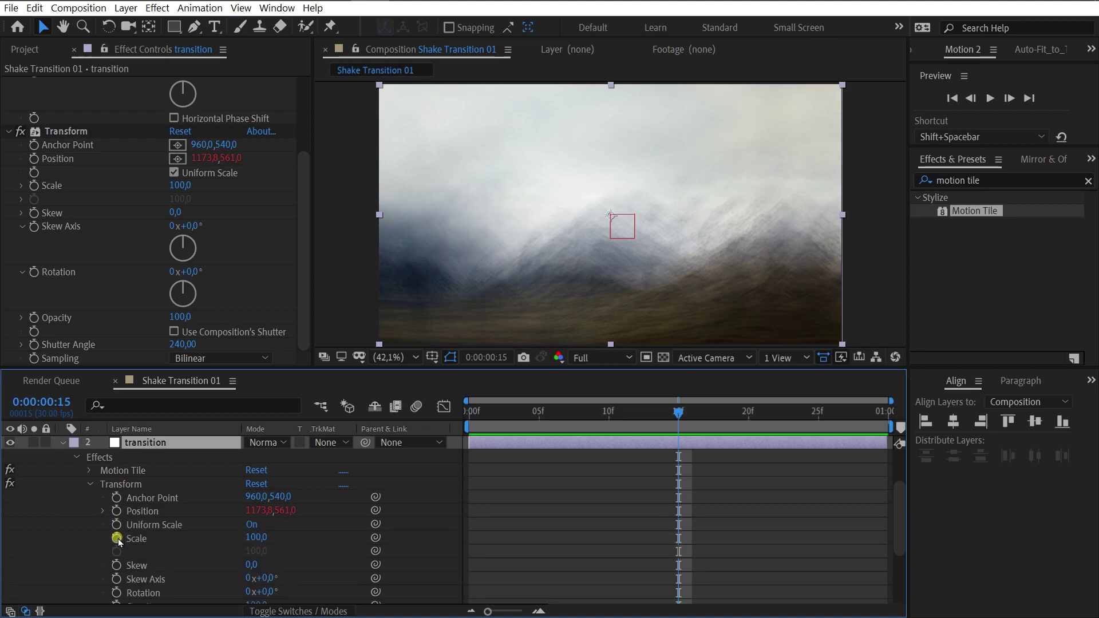
pyautogui.keyDown('alt'); pyautogui.click(117, 538); pyautogui.keyUp('alt')
pyautogui.hotkey('ctrl', 'v')
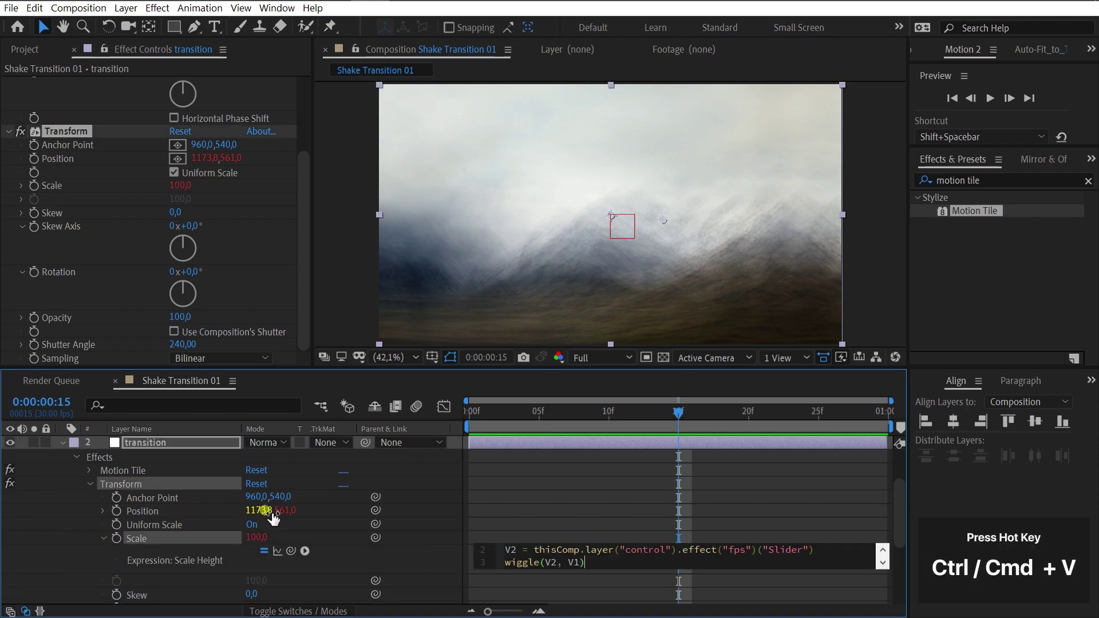
pyautogui.click(454, 500)
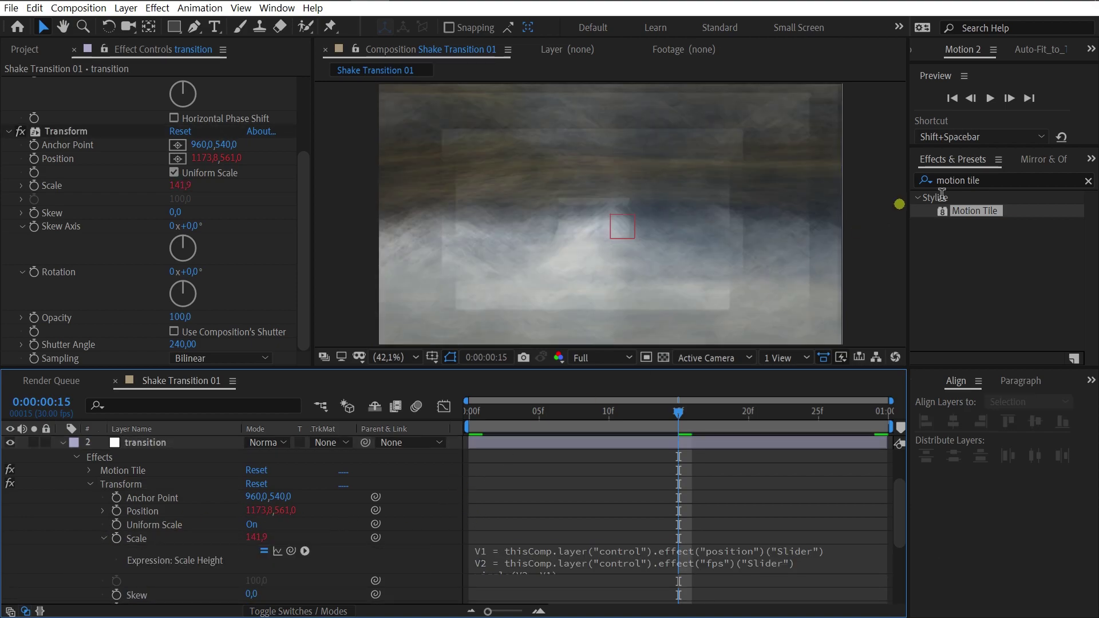
# Preview the zooming shake and step through frames around the peak.
pyautogui.click(992, 98)
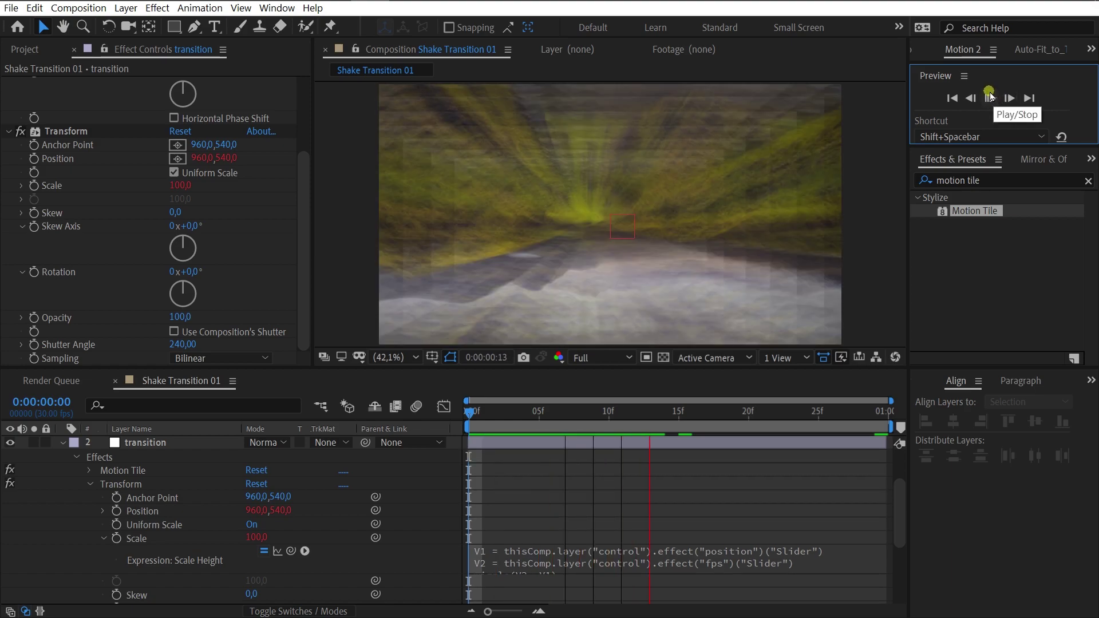
pyautogui.click(990, 96)
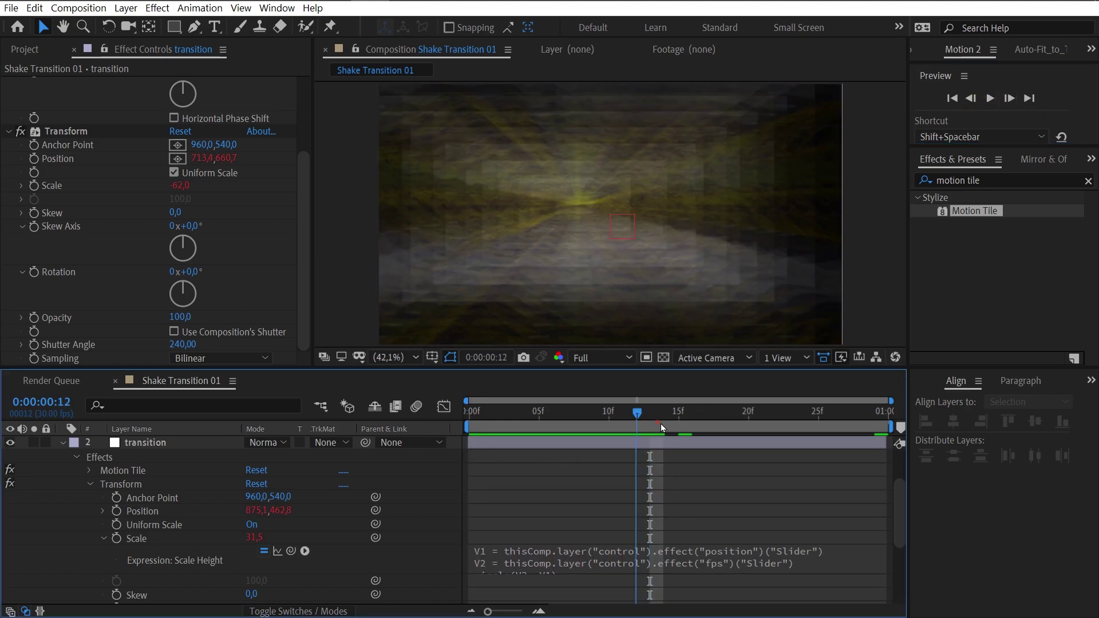
pyautogui.moveTo(661, 424)
pyautogui.mouseDown()
pyautogui.moveTo(707, 422)
pyautogui.moveTo(673, 427)
pyautogui.mouseUp()
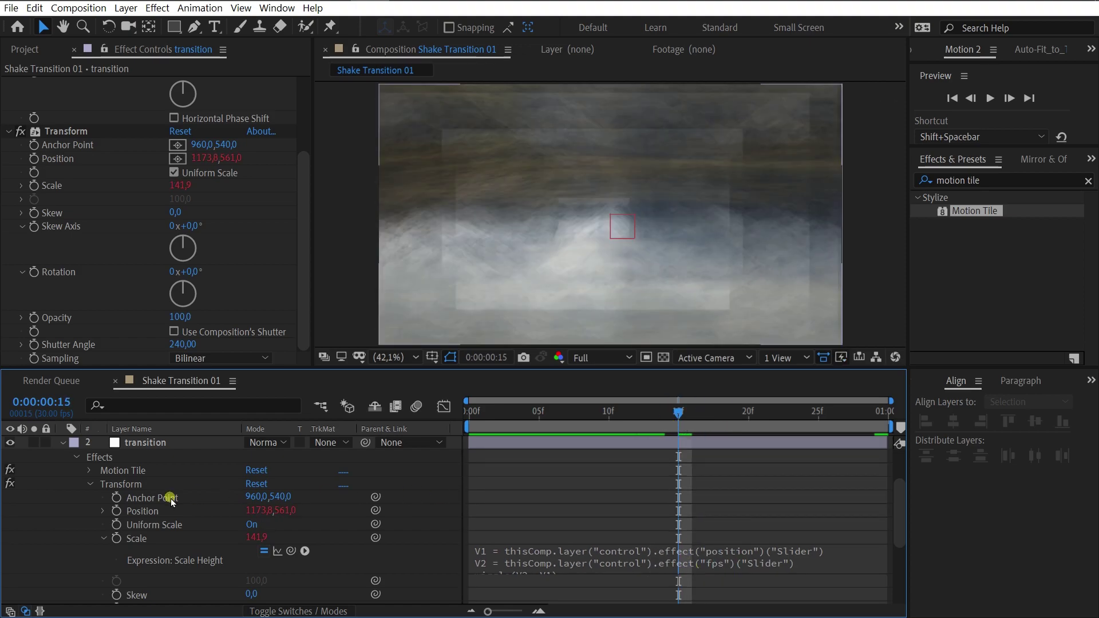
# Duplicate the fps slider on the control layer and rename the copy 'scale'.
pyautogui.scroll(3, 172, 502)
pyautogui.click(143, 444)
pyautogui.click(146, 197)
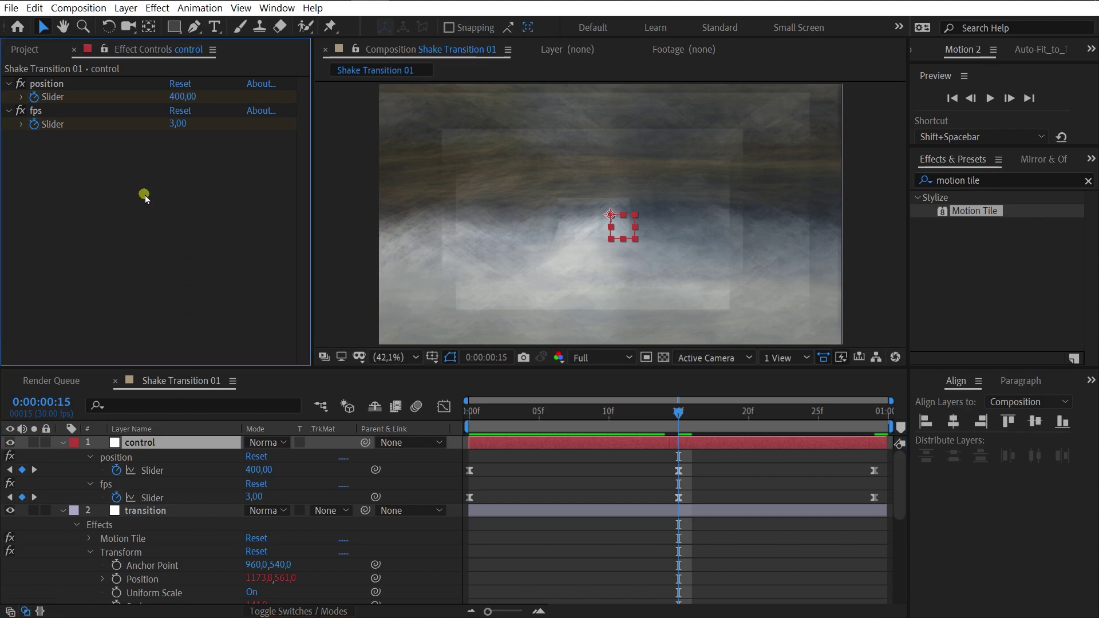
pyautogui.click(89, 110)
pyautogui.hotkey('ctrl', 'd')
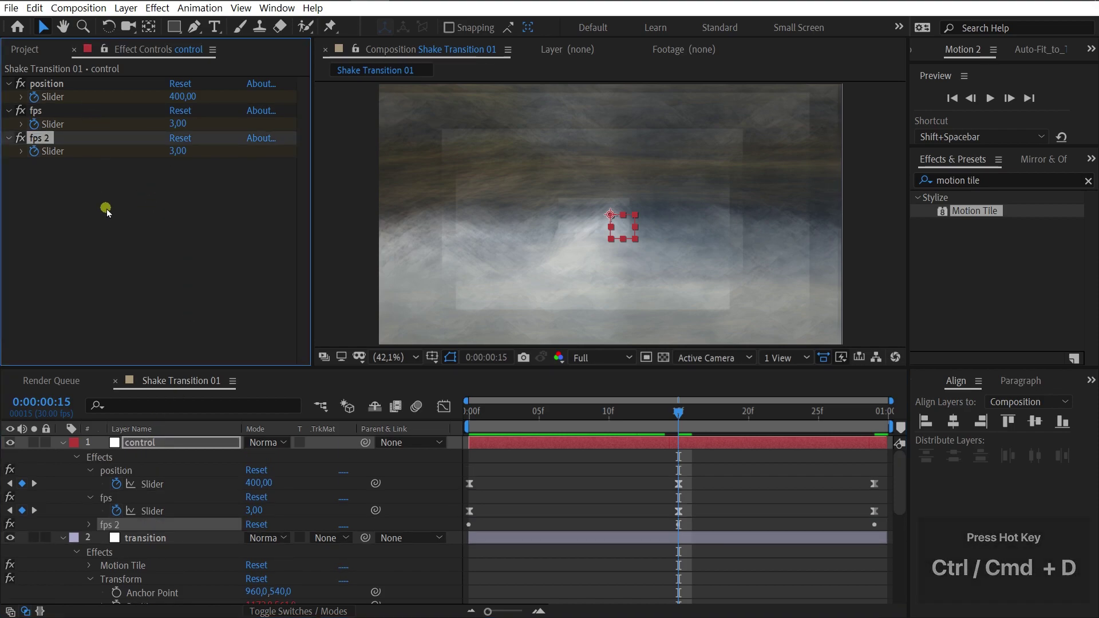
pyautogui.press('Return')
pyautogui.press('Return')
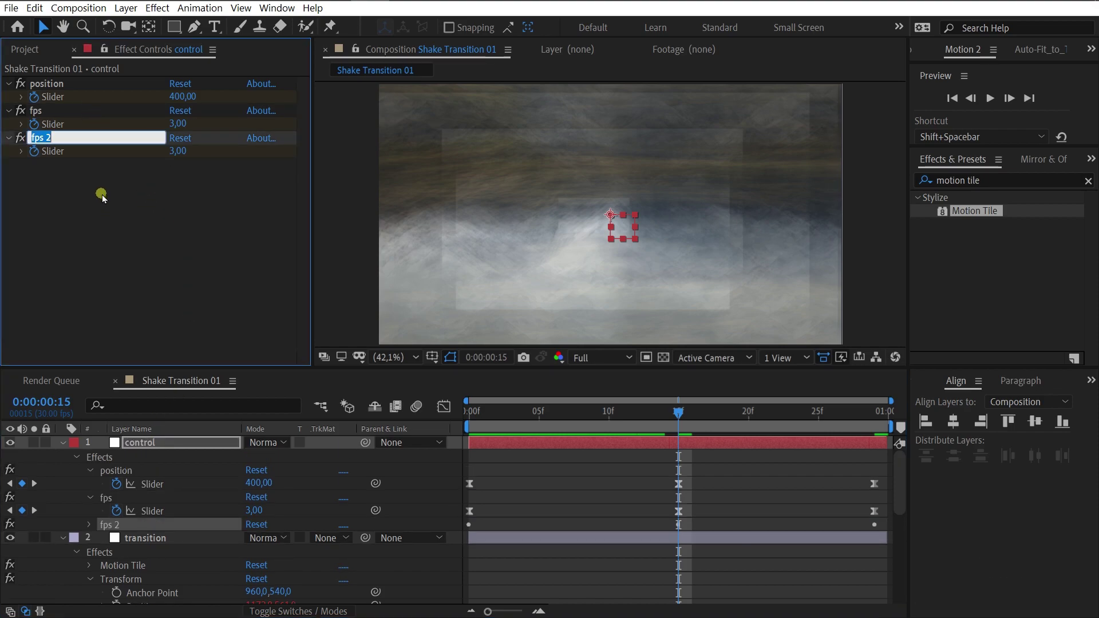
pyautogui.write('scale')
pyautogui.press('Return')
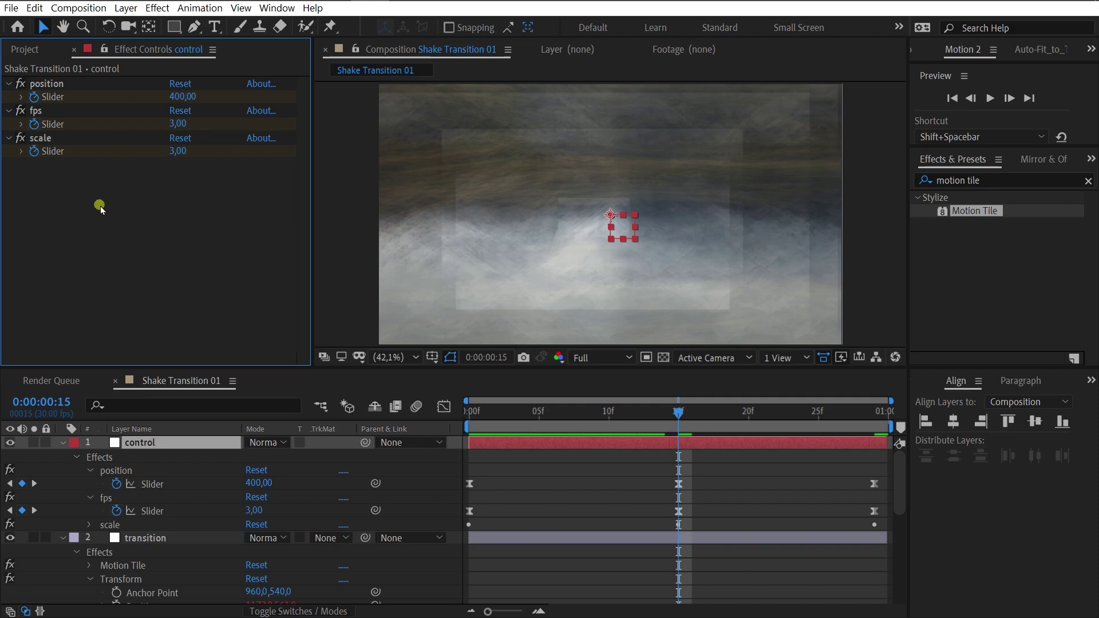
# Duplicate the scale slider and rename the copy 'skew'.
pyautogui.click(67, 137)
pyautogui.hotkey('ctrl', 'd')
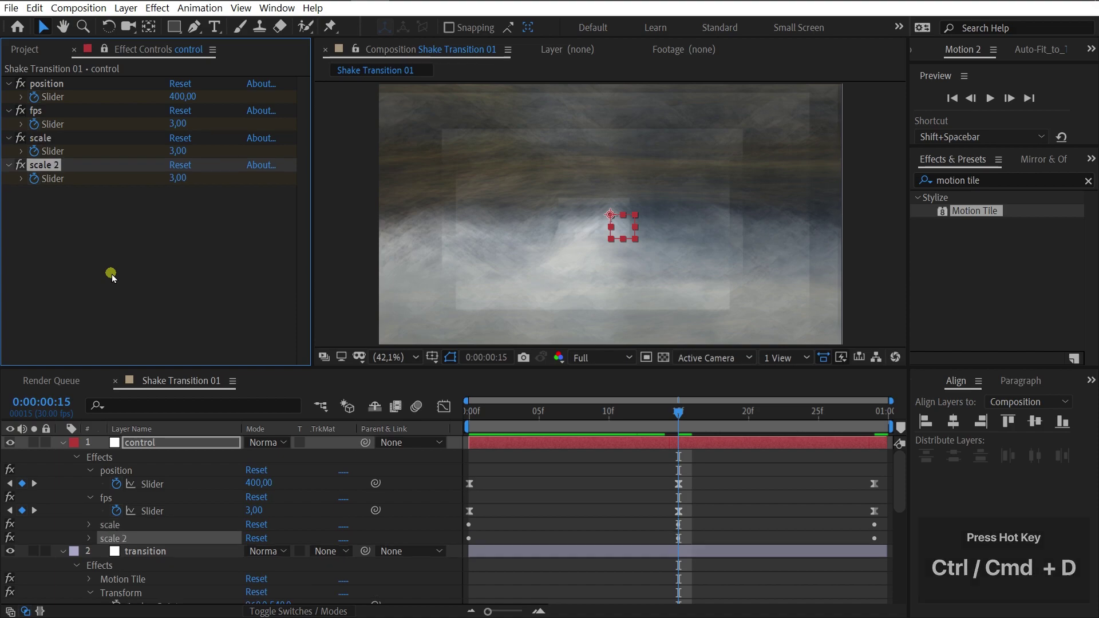
pyautogui.press('Return')
pyautogui.write('s')
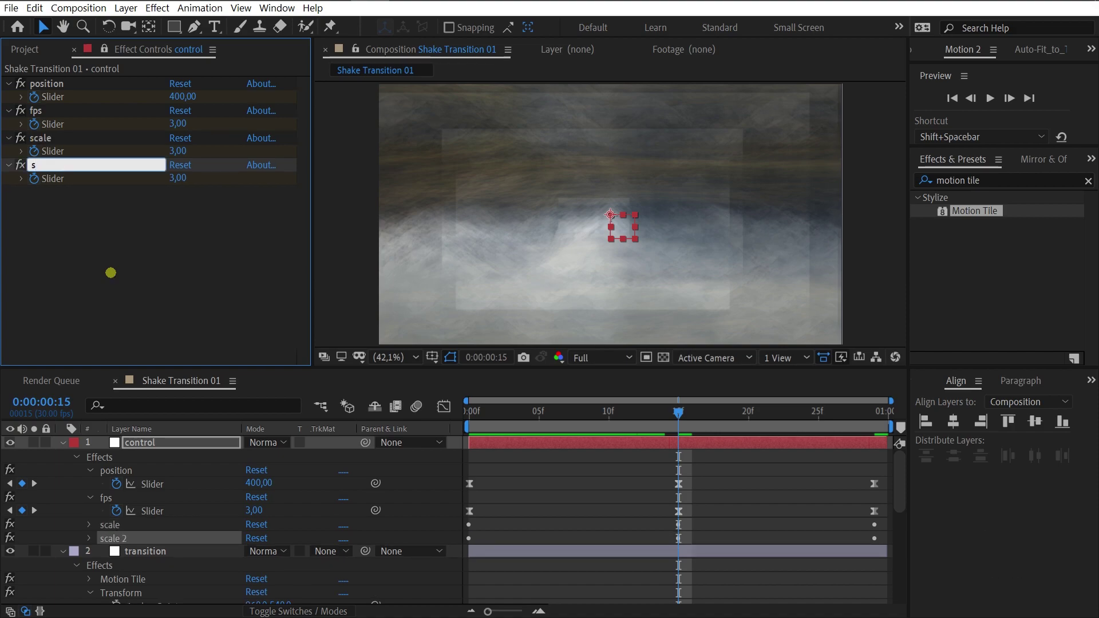
pyautogui.write('kew')
pyautogui.press('Return')
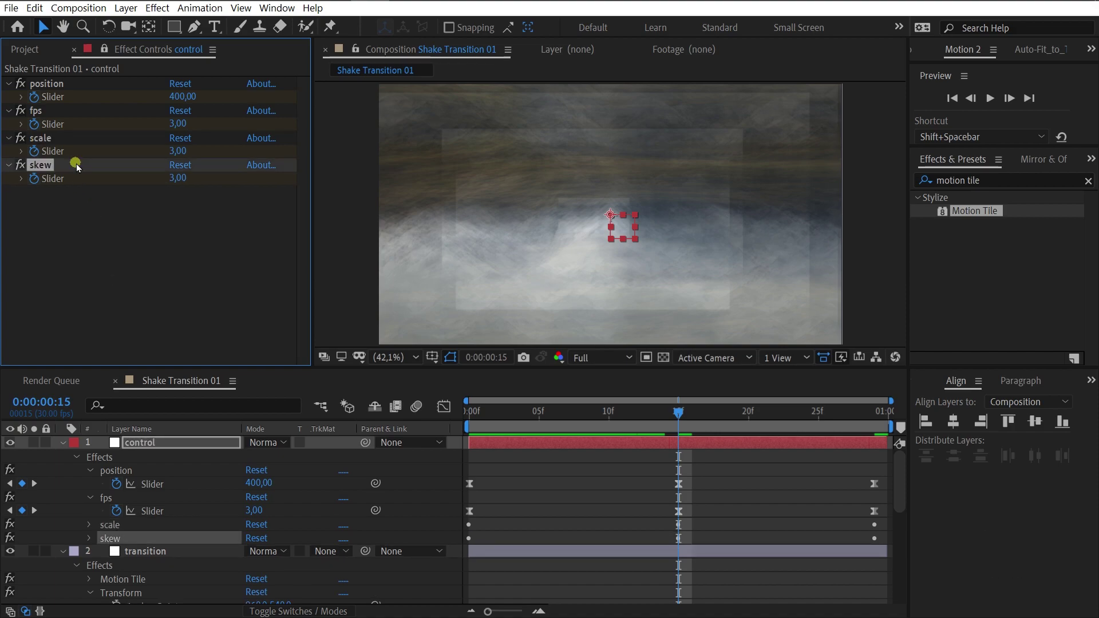
# Duplicate the skew slider and rename the copy 'rotation'.
pyautogui.hotkey('ctrl', 'd')
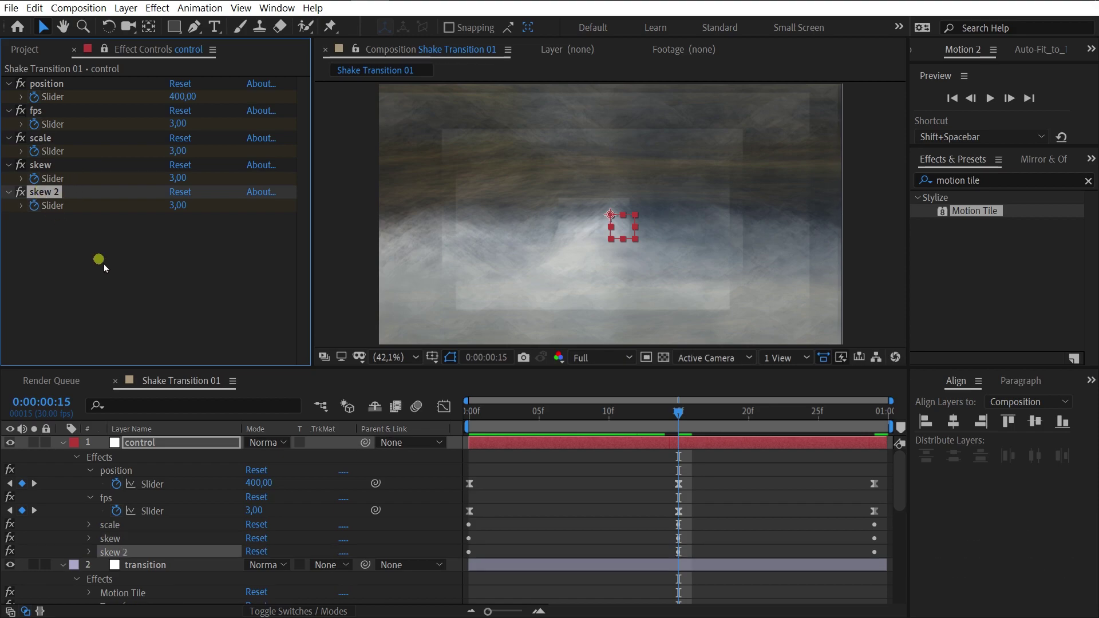
pyautogui.click(101, 260)
pyautogui.click(43, 194)
pyautogui.press('Return')
pyautogui.write('rotat')
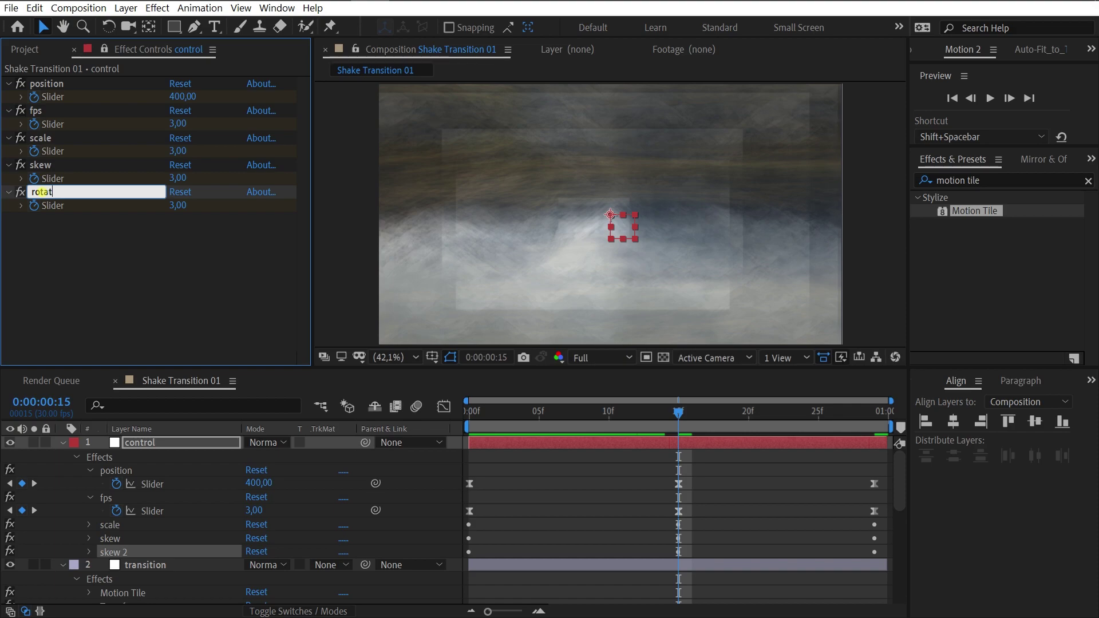
pyautogui.write('ion')
pyautogui.press('Return')
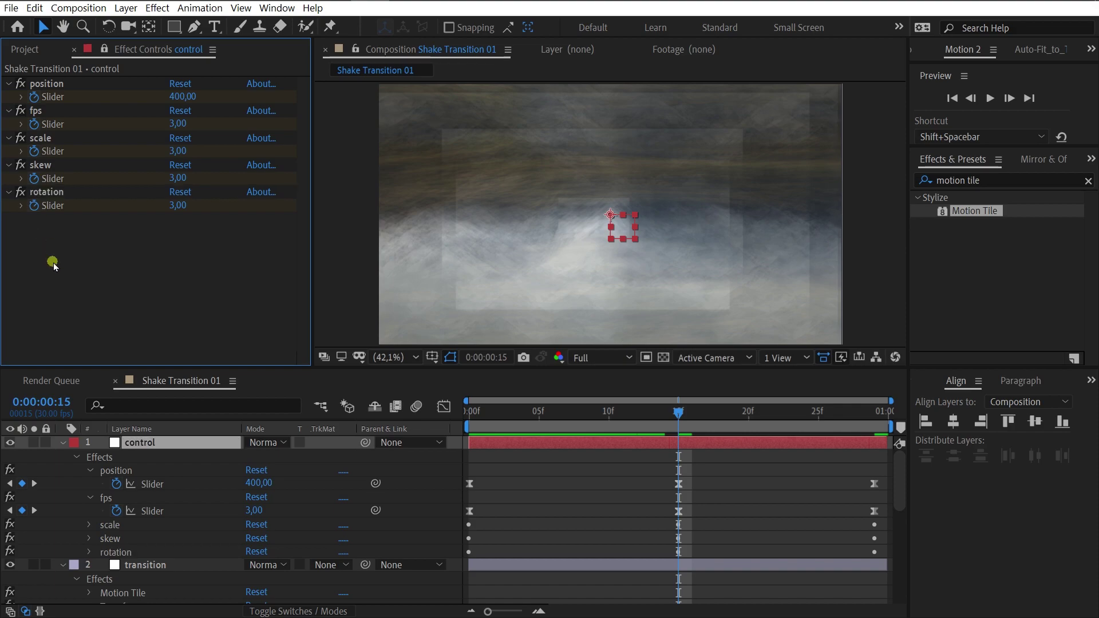
# Delete the position slider reference after 'V1 = ' in the Scale expression and pick-whip it to the scale slider.
pyautogui.scroll(-3, 171, 458)
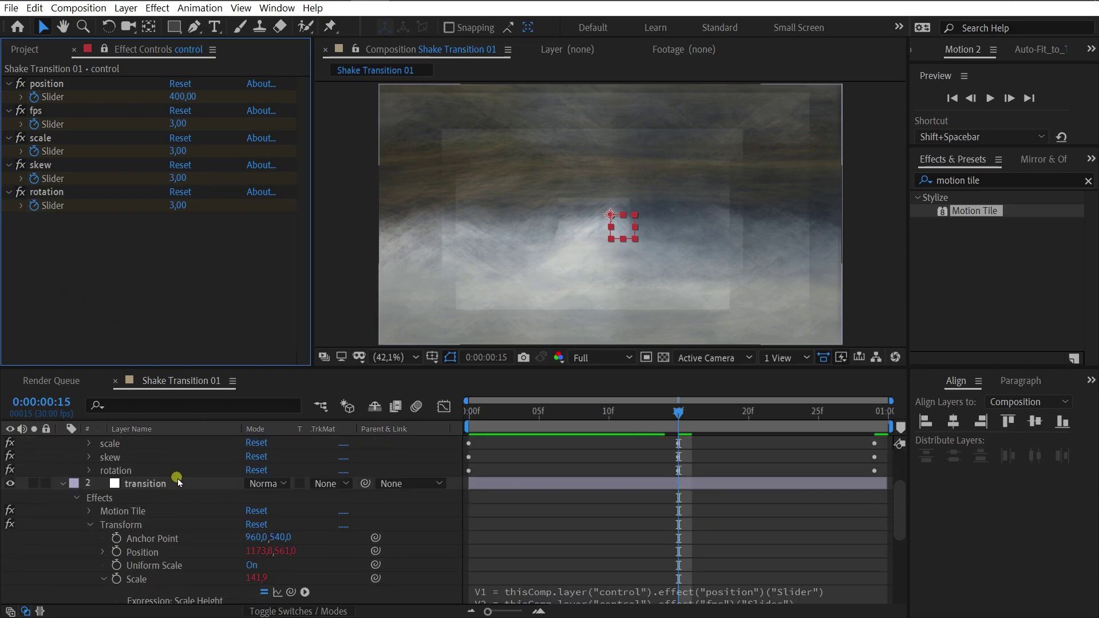
pyautogui.scroll(-3, 174, 483)
pyautogui.click(145, 443)
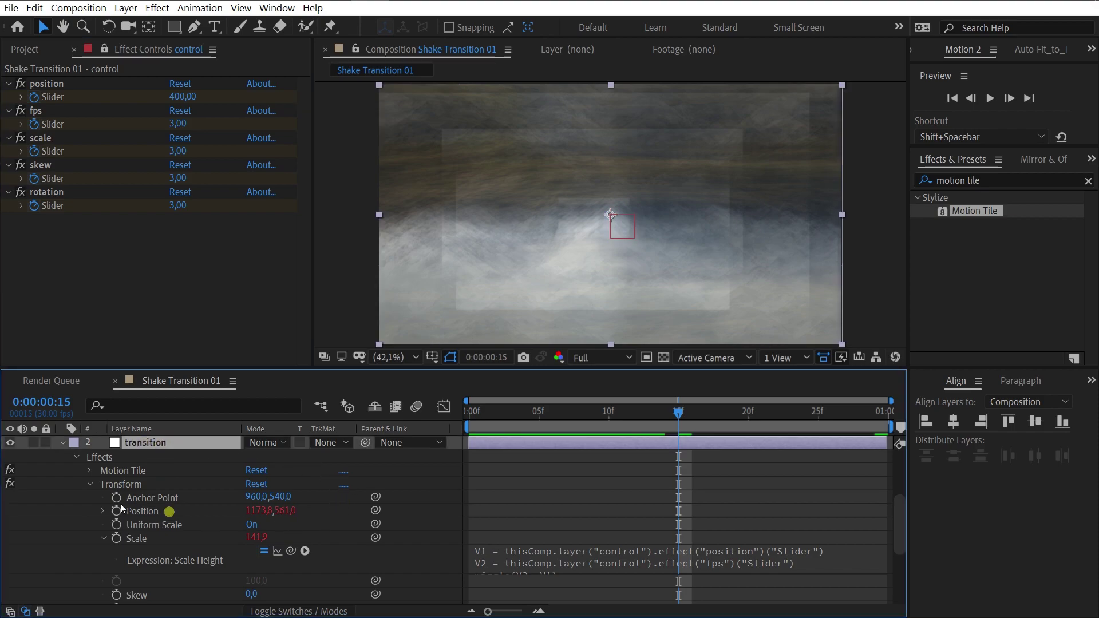
pyautogui.scroll(-6, 170, 500)
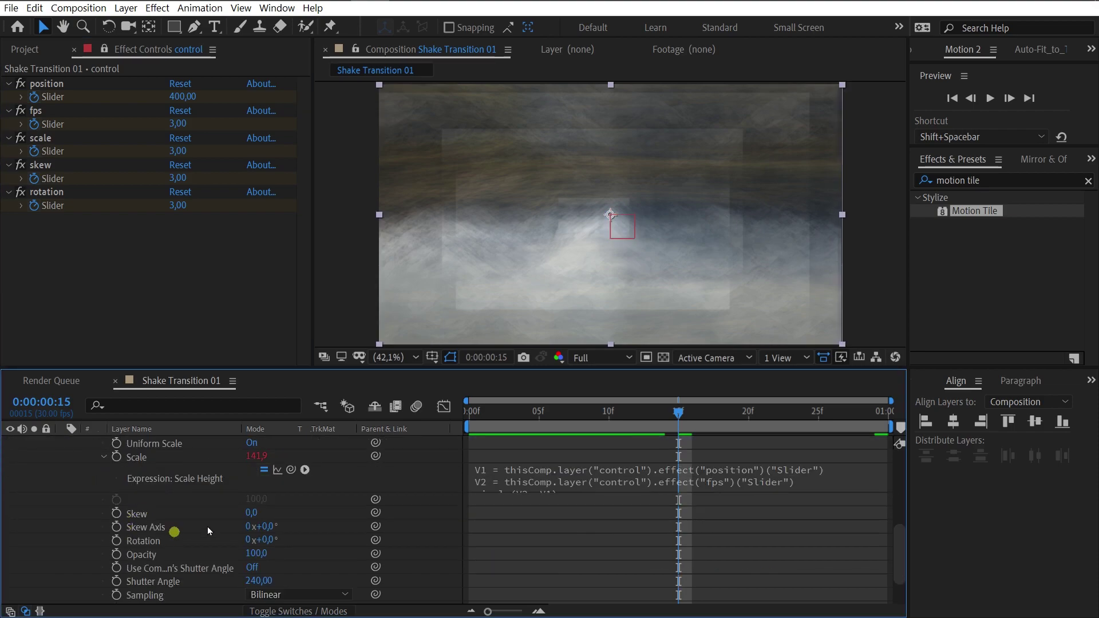
pyautogui.scroll(3, 181, 468)
pyautogui.click(602, 511)
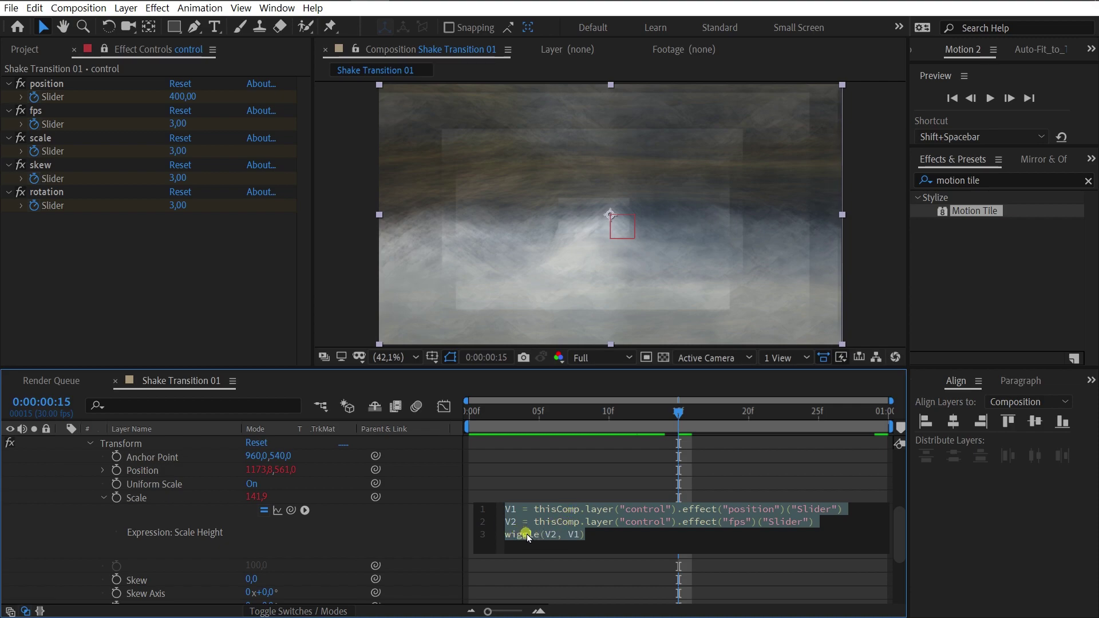
pyautogui.click(867, 514)
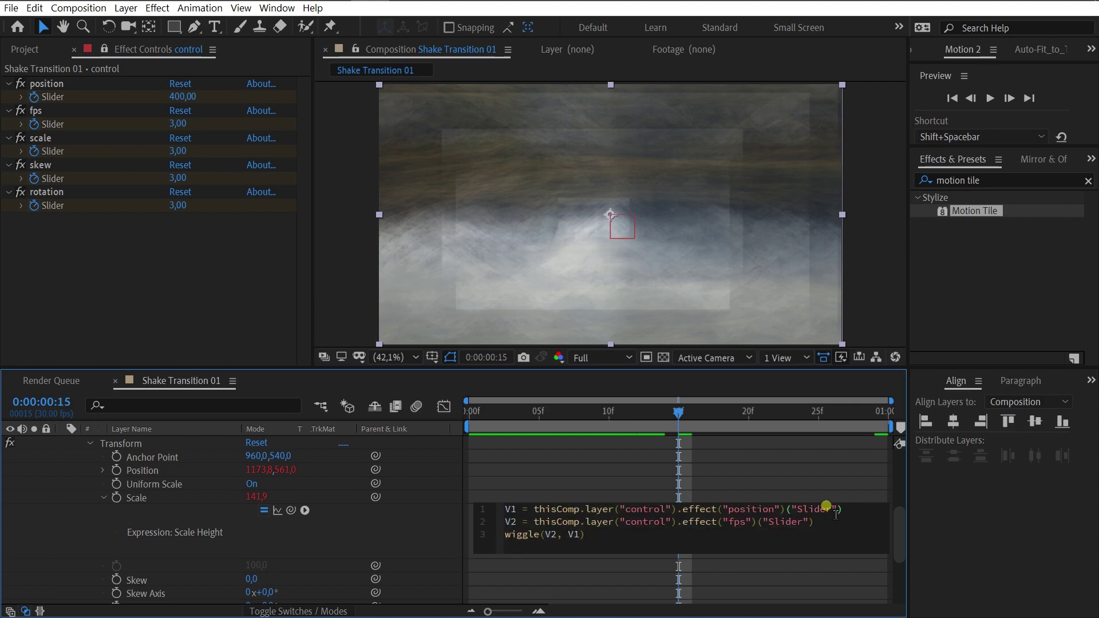
pyautogui.moveTo(852, 514); pyautogui.dragTo(539, 512)
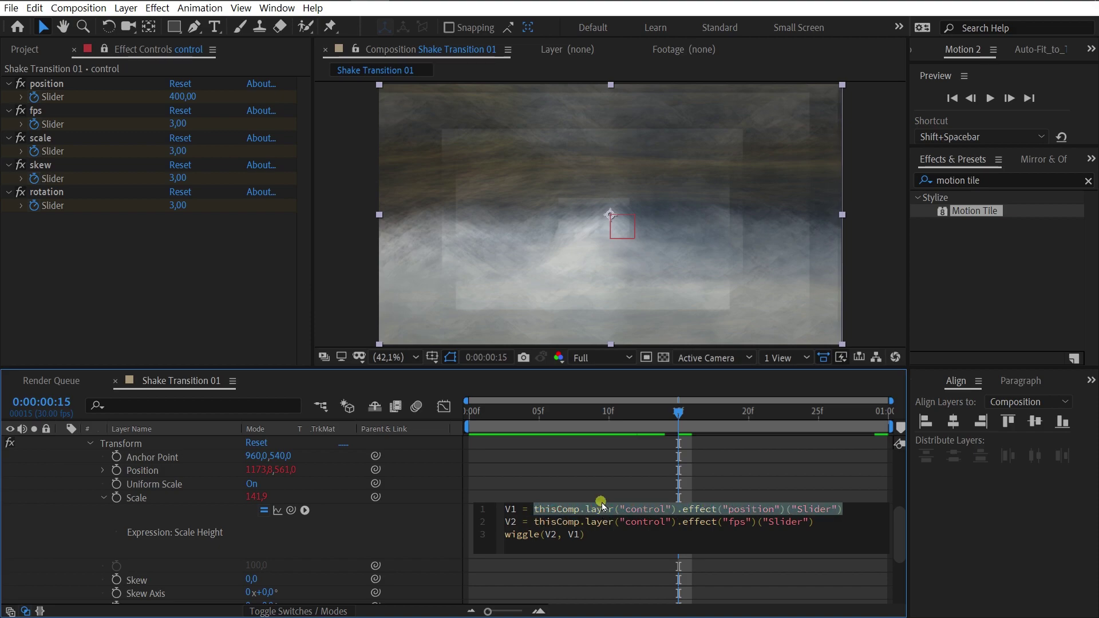
pyautogui.press('BackSpace')
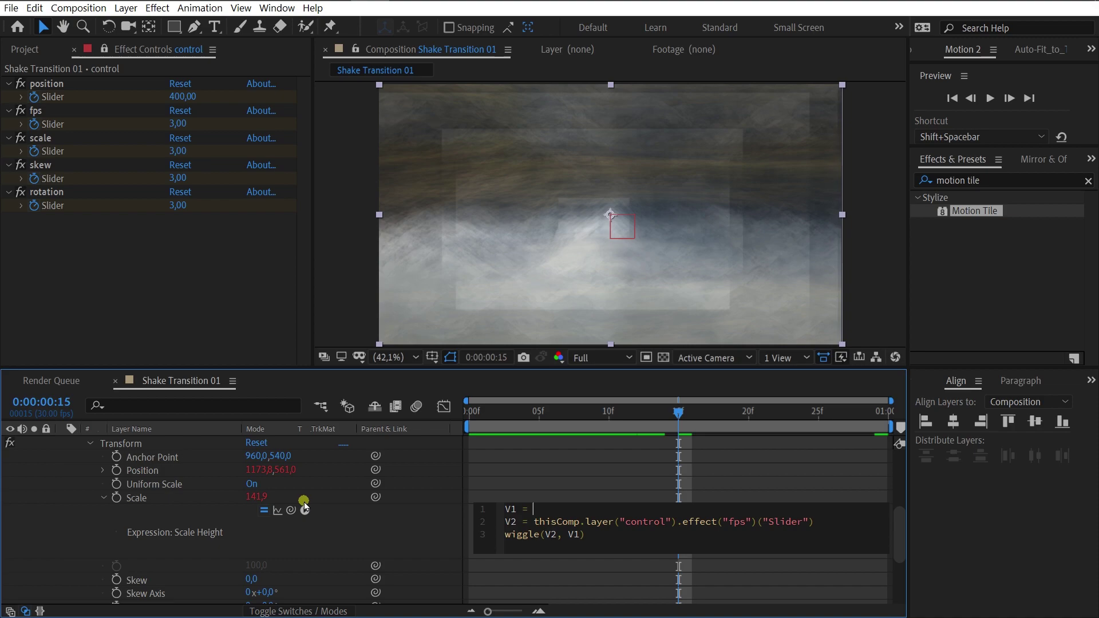
pyautogui.moveTo(292, 511); pyautogui.dragTo(92, 154)
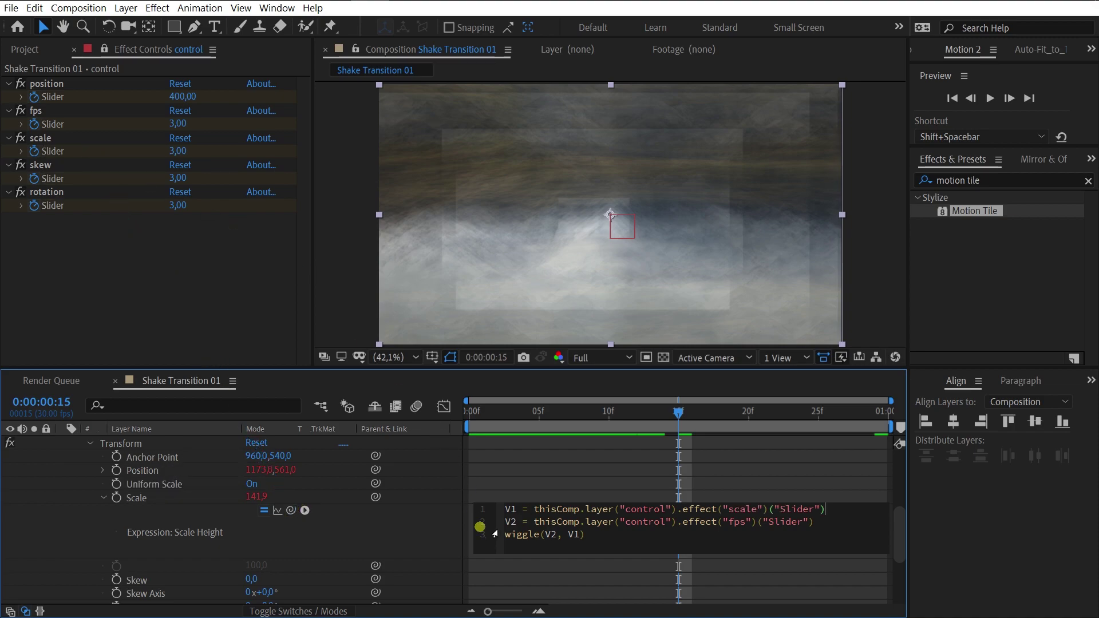
# Copy the Scale wiggle expression and paste it as an expression on Skew.
pyautogui.click(864, 315)
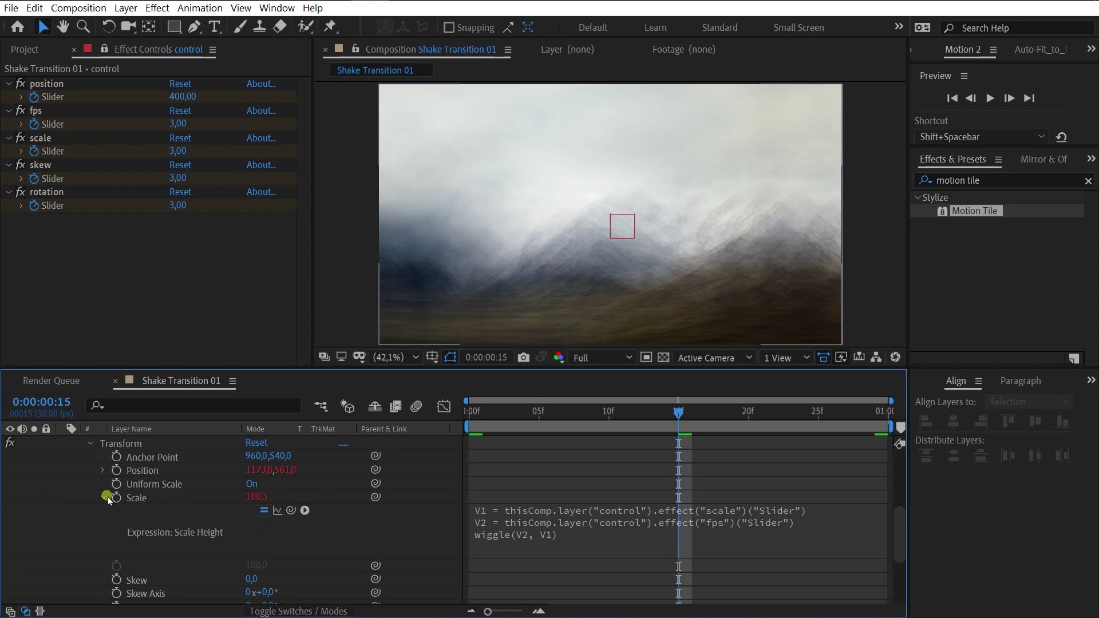
pyautogui.click(527, 521)
pyautogui.hotkey('ctrl', 'c')
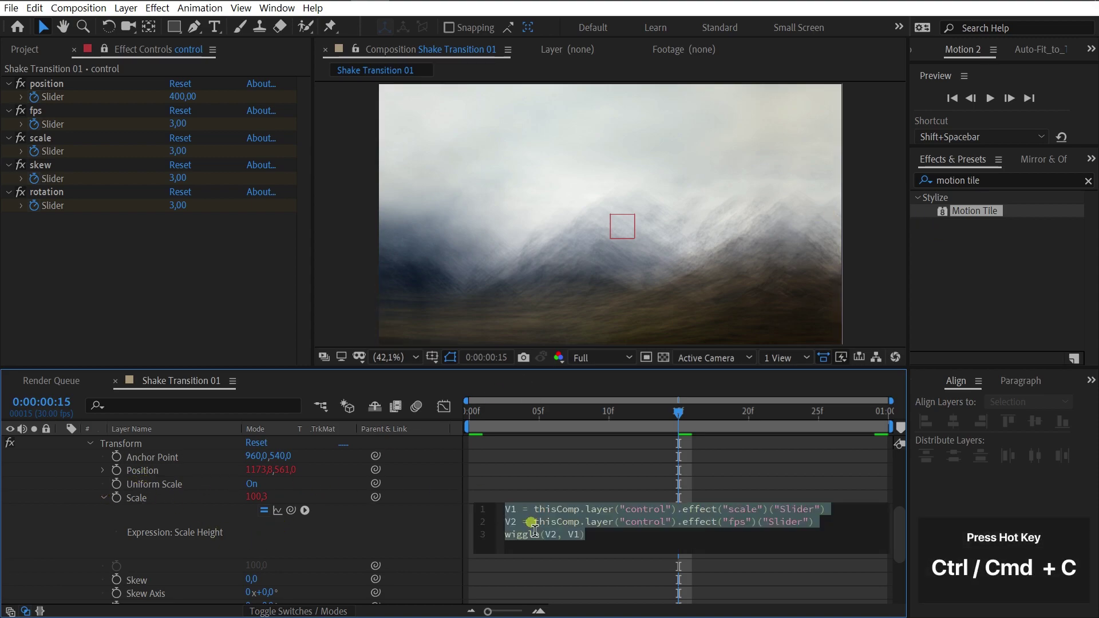
pyautogui.click(104, 497)
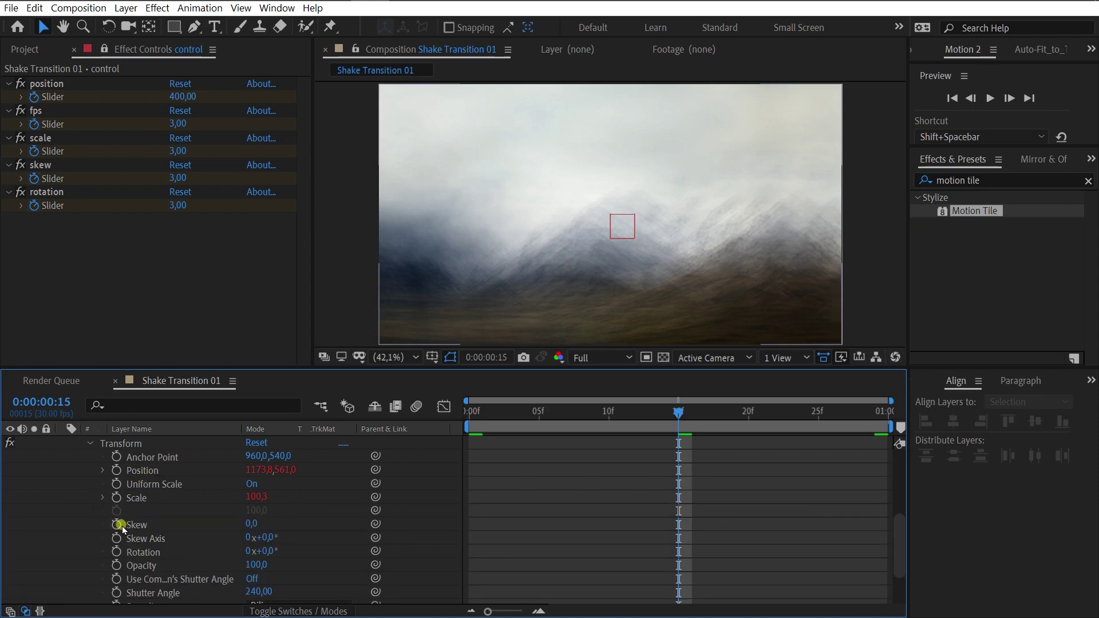
pyautogui.keyDown('alt'); pyautogui.click(117, 525); pyautogui.keyUp('alt')
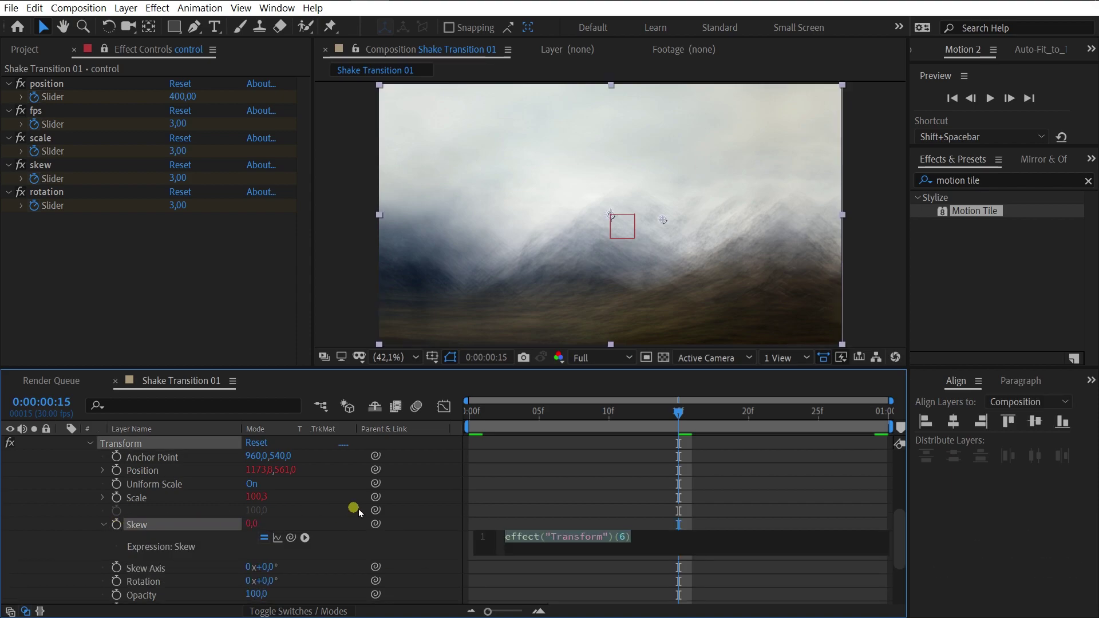
pyautogui.hotkey('ctrl', 'v')
pyautogui.click(453, 544)
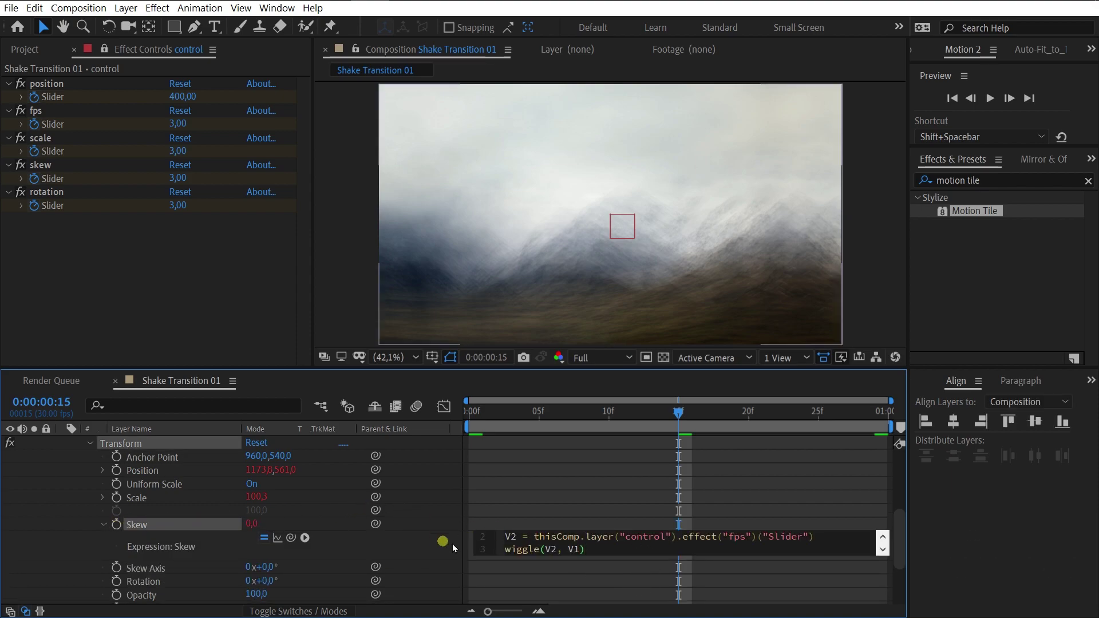
# Relink the Skew expression's V1 from the old slider to the skew slider.
pyautogui.click(549, 541)
pyautogui.moveTo(830, 534); pyautogui.dragTo(463, 538)
pyautogui.press('BackSpace')
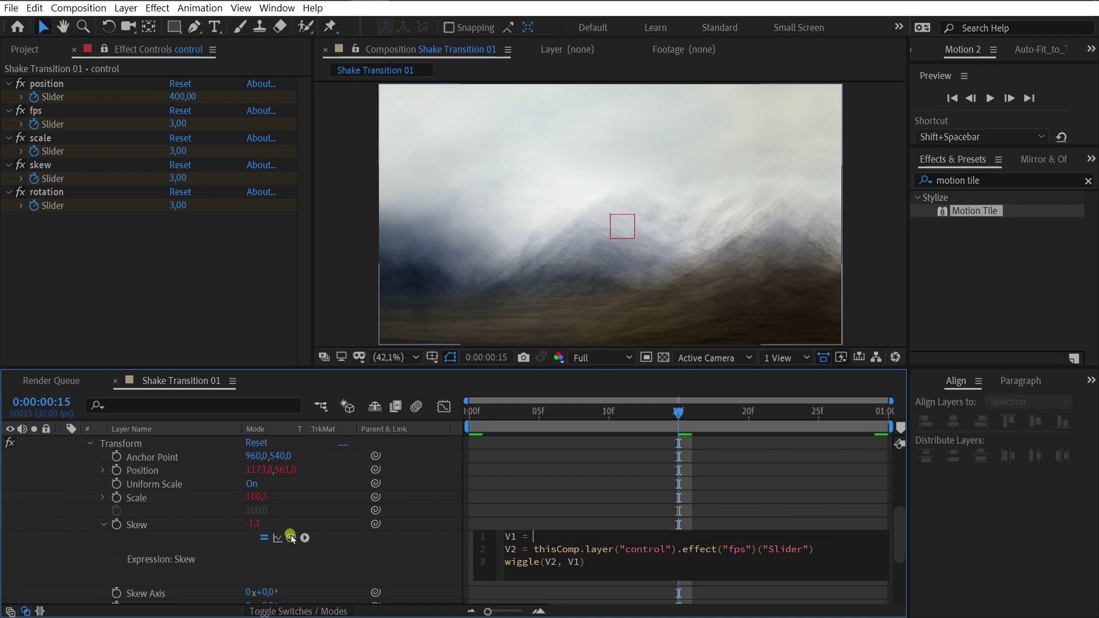
pyautogui.moveTo(291, 538); pyautogui.dragTo(75, 182)
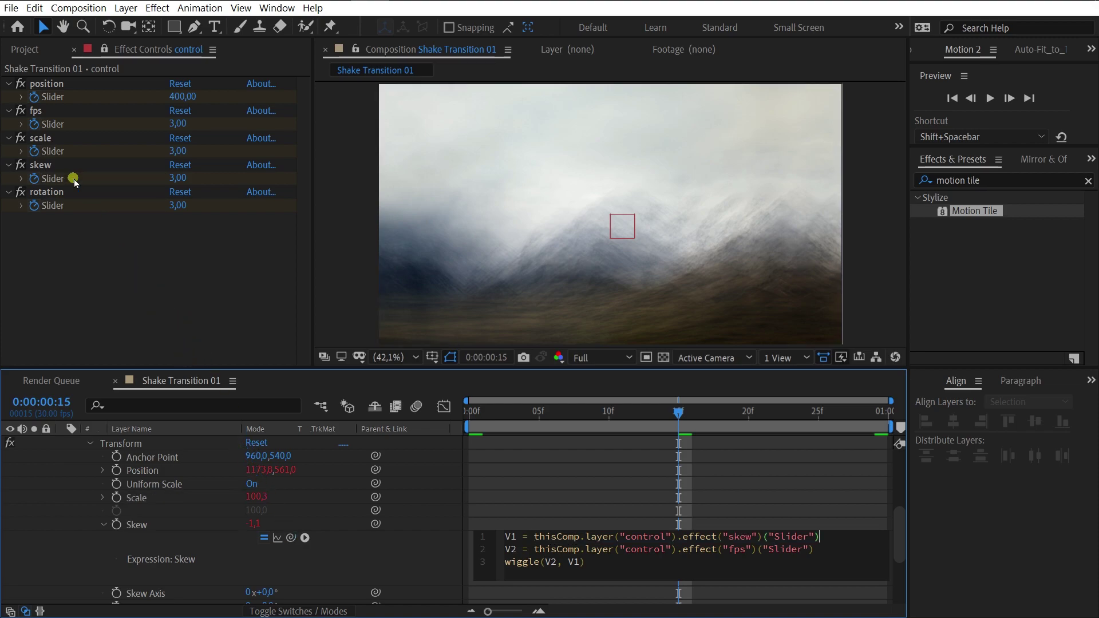
pyautogui.click(424, 579)
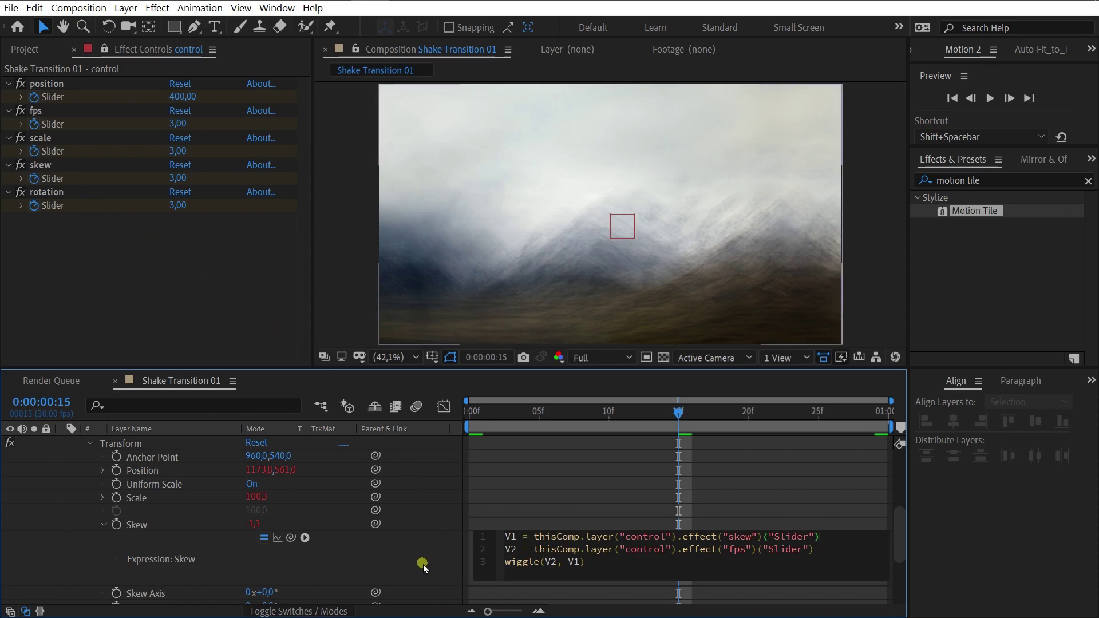
# Paste the wiggle expression onto Rotation and relink its V1 to the rotation slider.
pyautogui.scroll(-3, 125, 521)
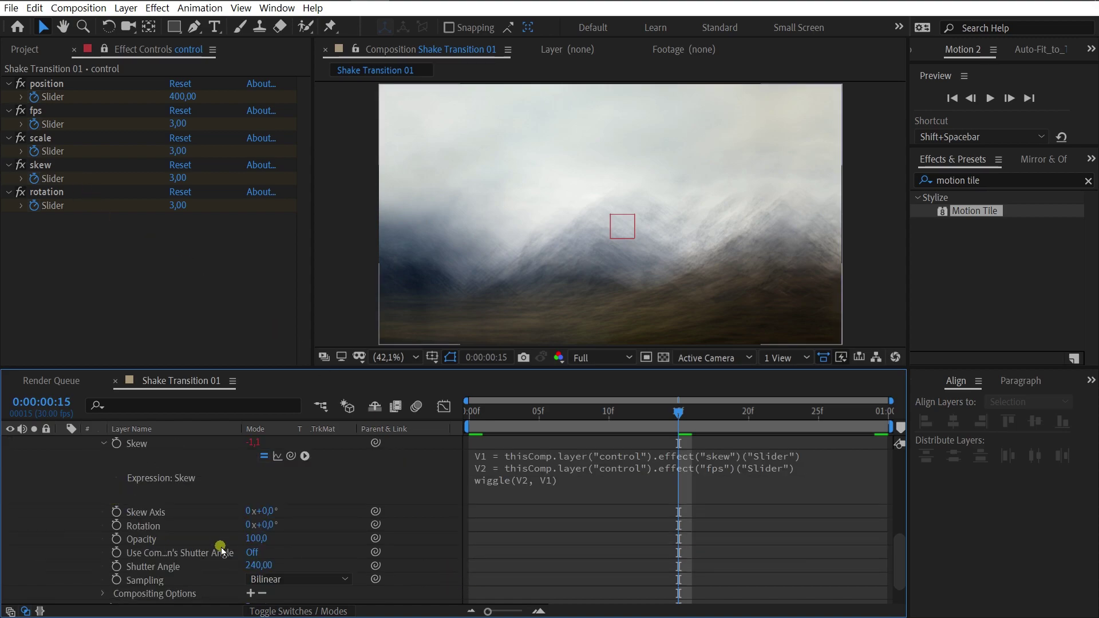
pyautogui.keyDown('alt'); pyautogui.click(117, 525); pyautogui.keyUp('alt')
pyautogui.click(432, 470)
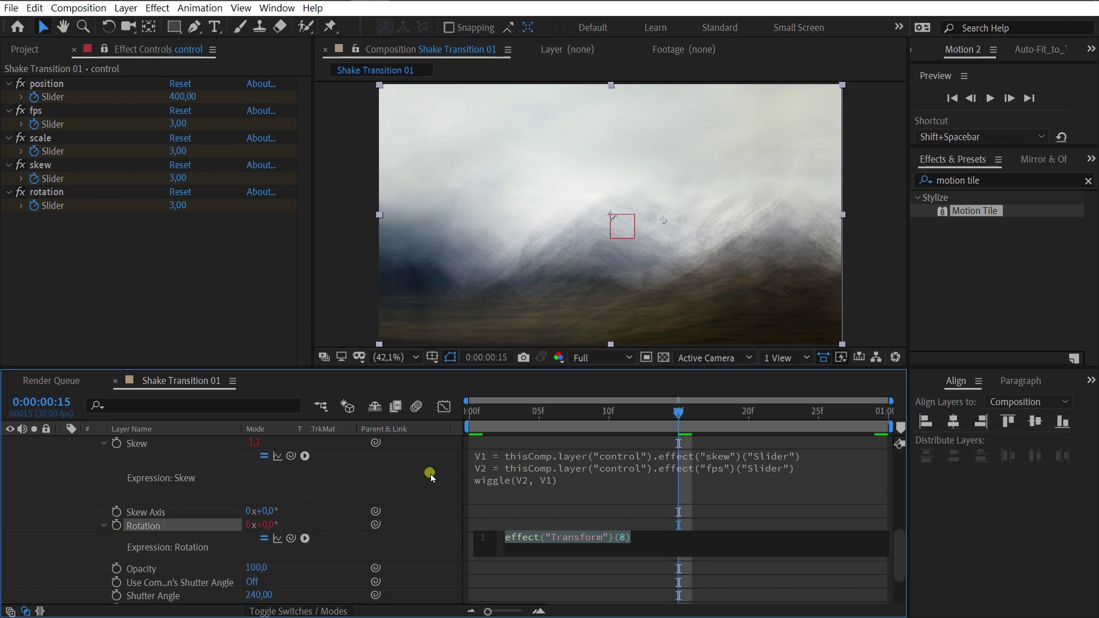
pyautogui.hotkey('ctrl', 'v')
pyautogui.scroll(1, 630, 549)
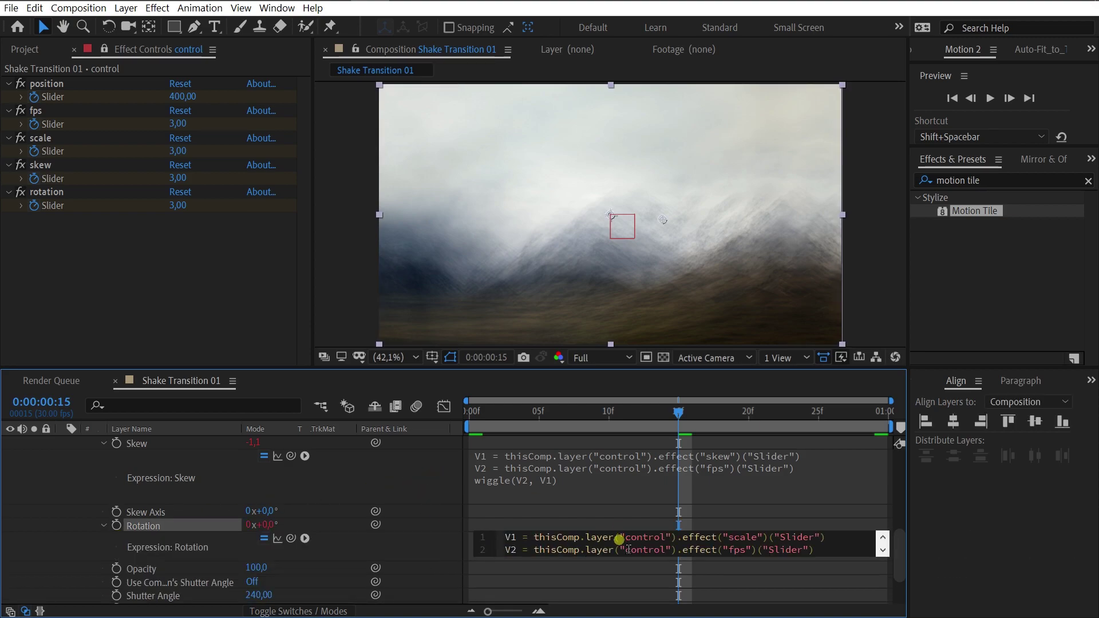
pyautogui.moveTo(830, 539); pyautogui.dragTo(544, 538)
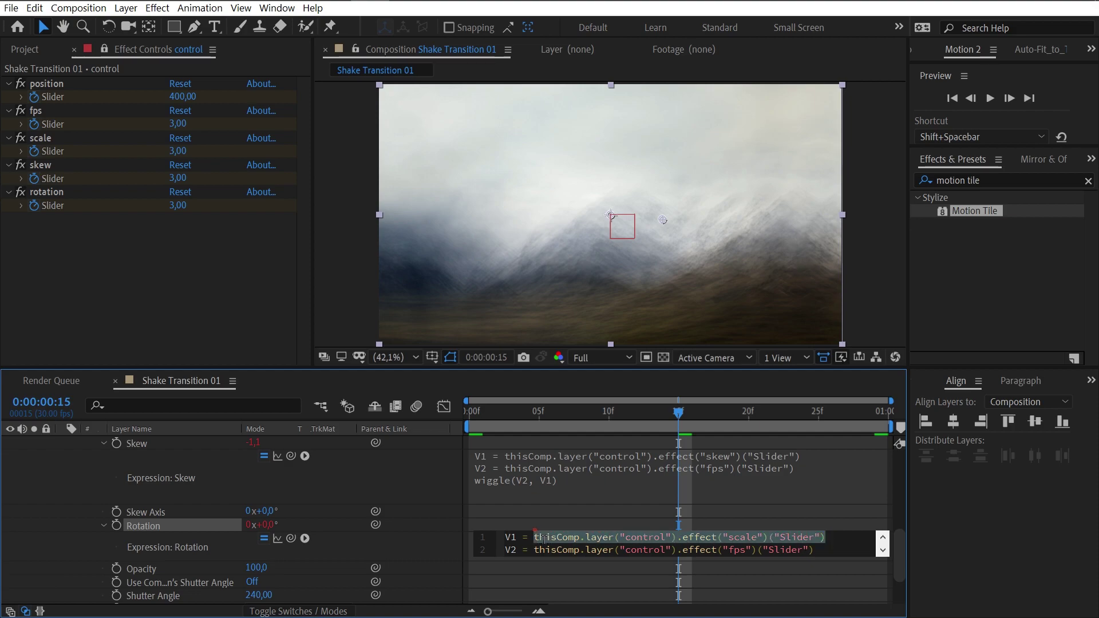
pyautogui.press('BackSpace')
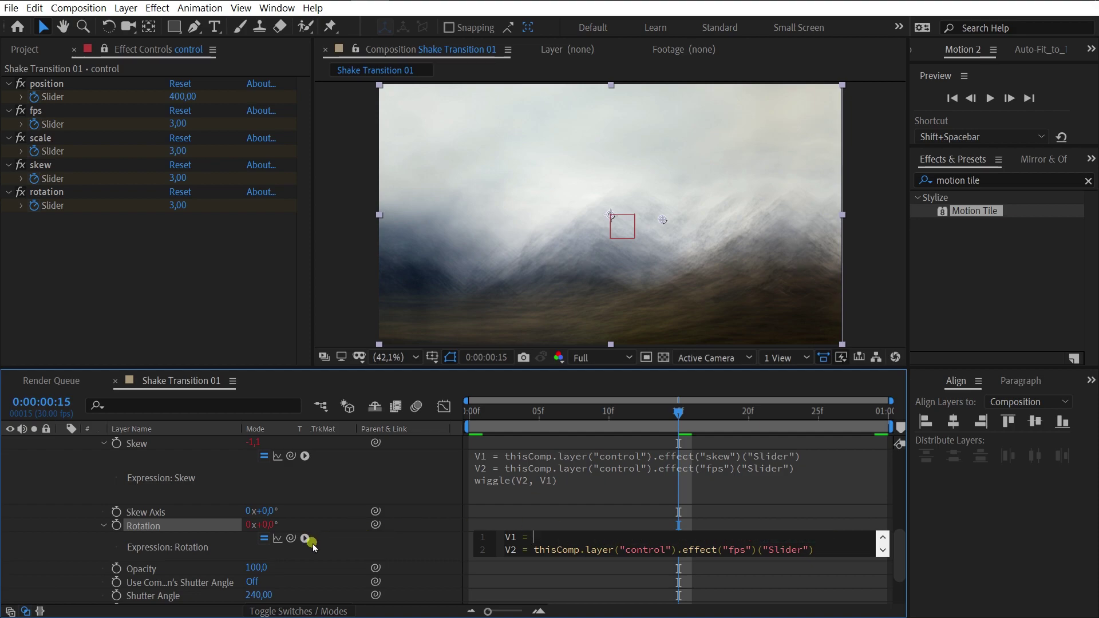
pyautogui.moveTo(290, 538); pyautogui.dragTo(74, 206)
# Commit the Rotation expression, scrub the shake, and select the control layer at frame 15.
pyautogui.click(416, 512)
pyautogui.scroll(10, 410, 516)
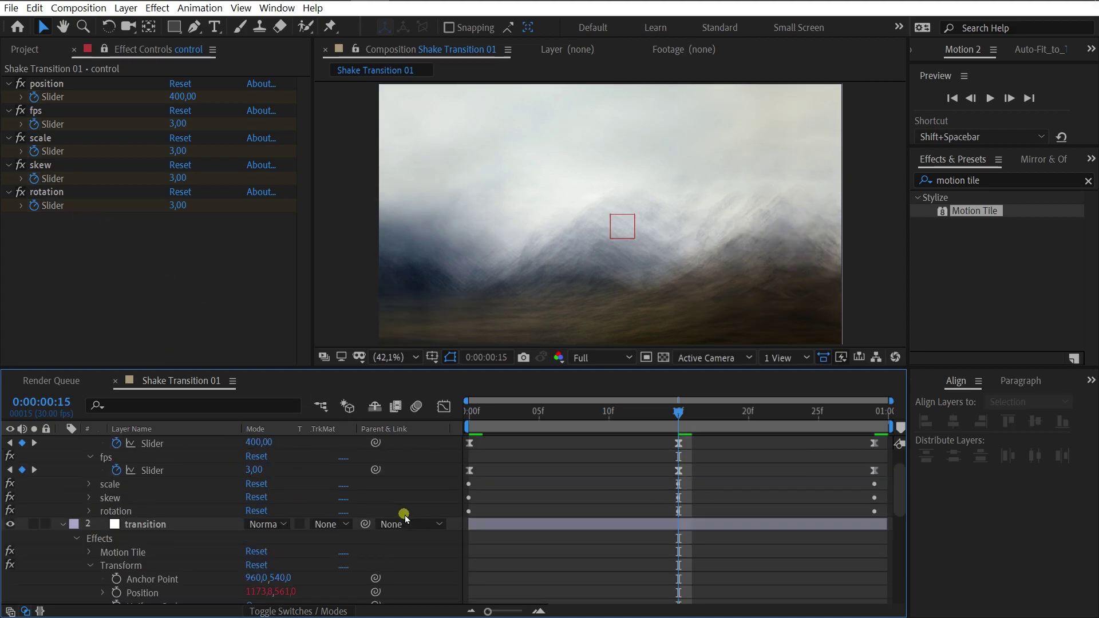
pyautogui.moveTo(620, 418); pyautogui.dragTo(674, 425)
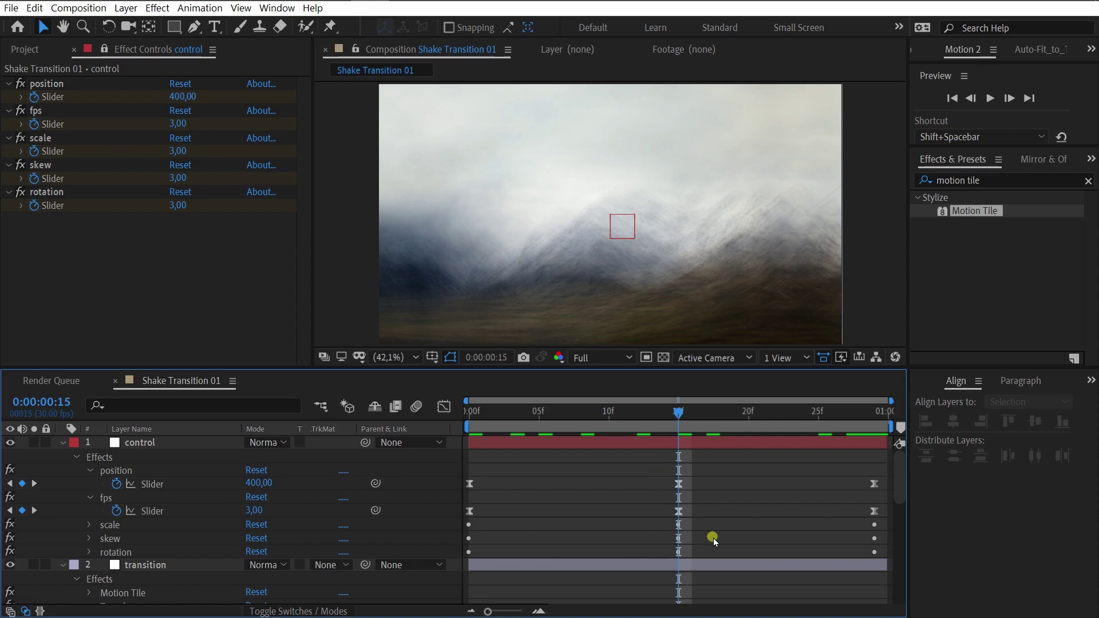
pyautogui.click(138, 445)
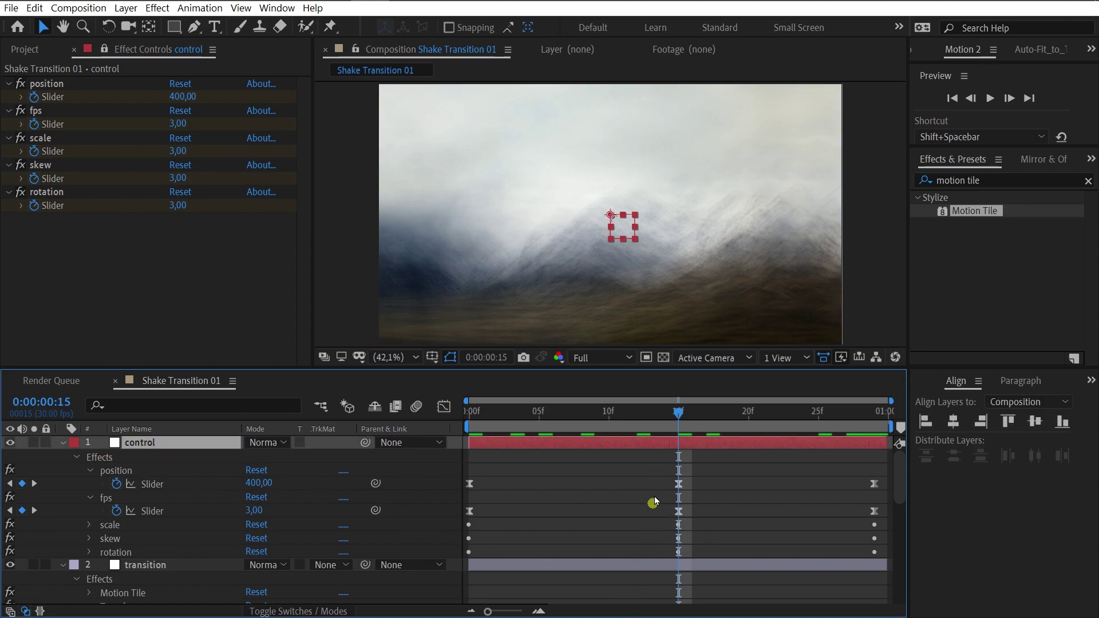
pyautogui.moveTo(668, 415); pyautogui.dragTo(679, 415)
# Expand the scale, skew and rotation effects on the control layer to show their sliders.
pyautogui.click(90, 525)
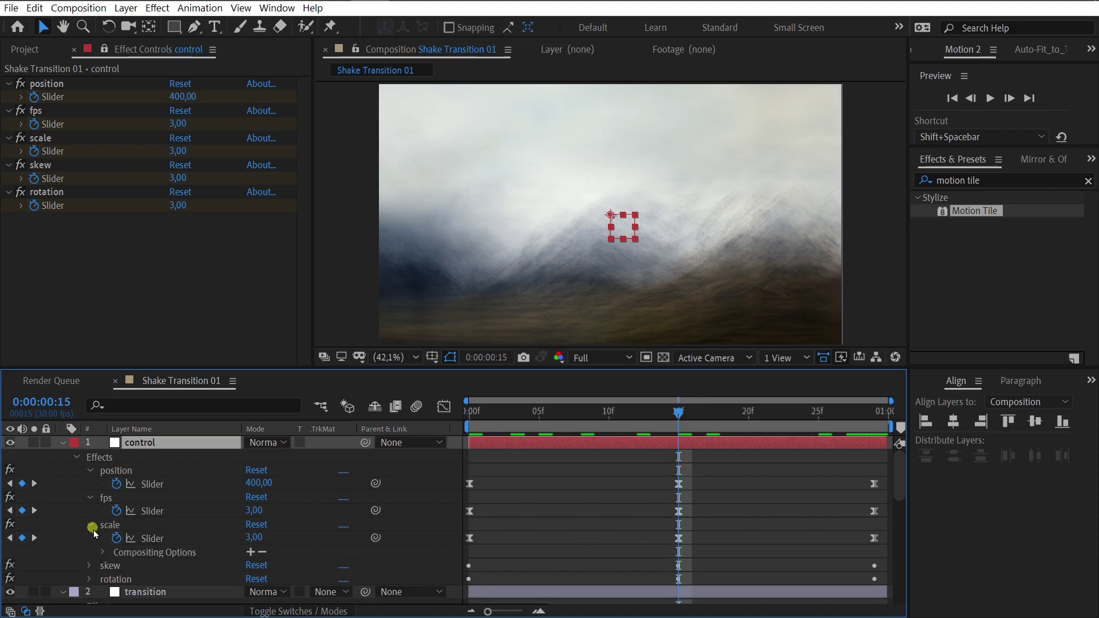
pyautogui.click(90, 566)
pyautogui.scroll(-3, 74, 547)
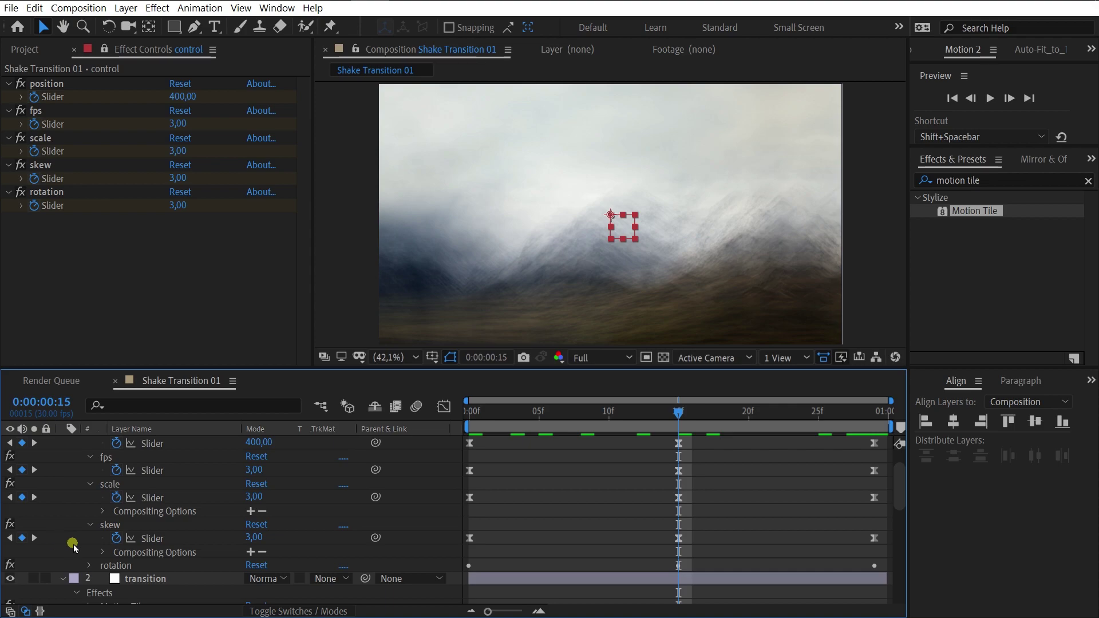
pyautogui.click(90, 566)
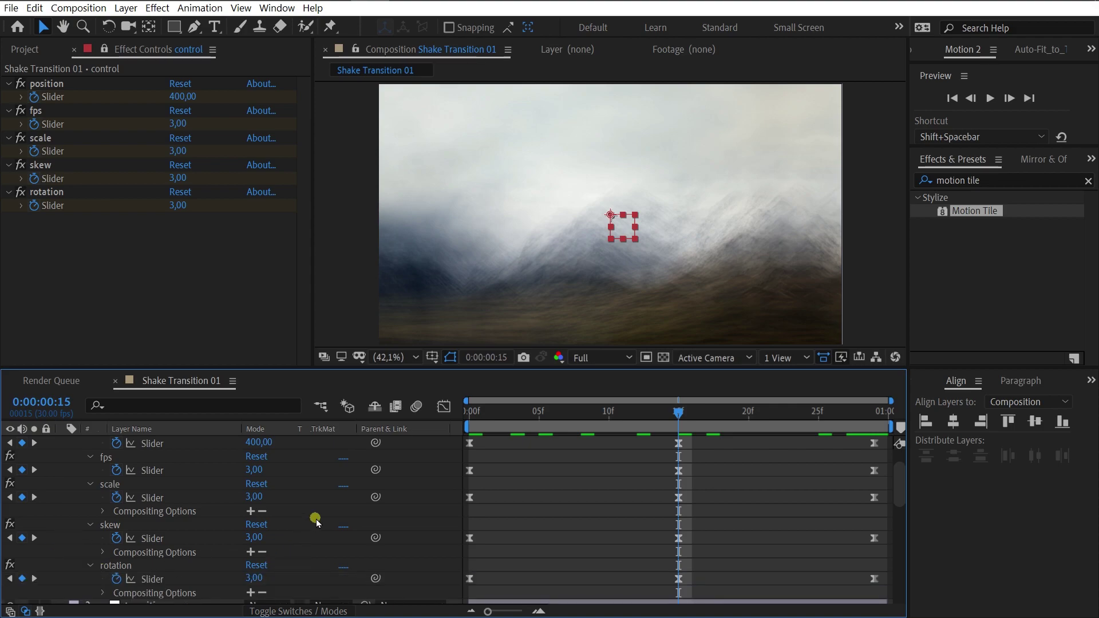
# Set the scale slider to 15, skew to 8 and rotation to 10.
pyautogui.click(256, 498)
pyautogui.write('15')
pyautogui.press('Return')
pyautogui.click(256, 538)
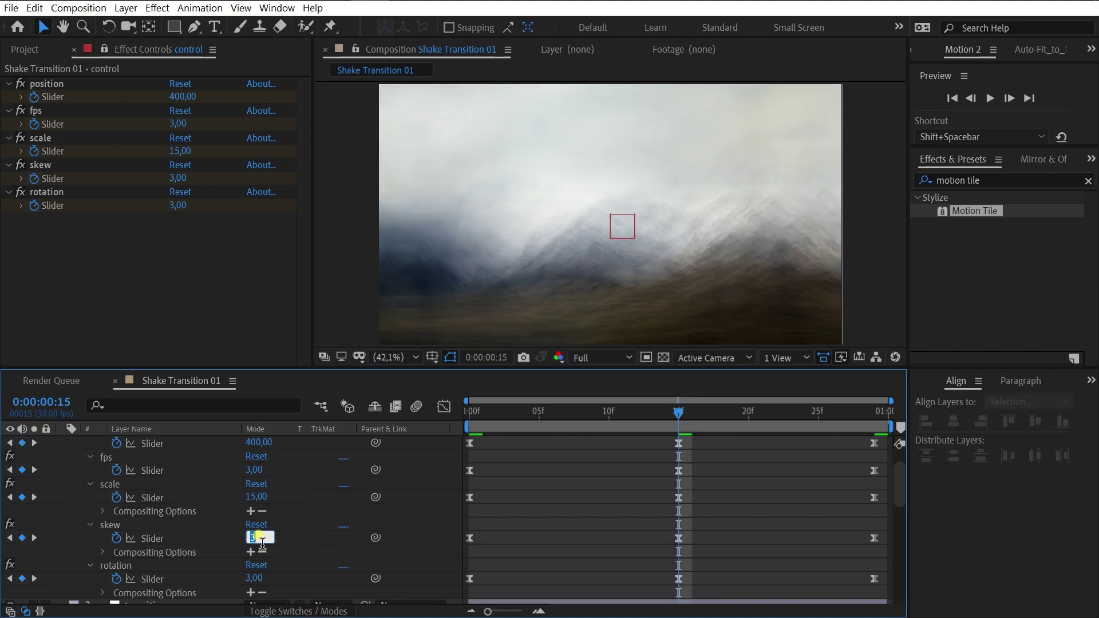
pyautogui.write('8')
pyautogui.press('Return')
pyautogui.click(254, 580)
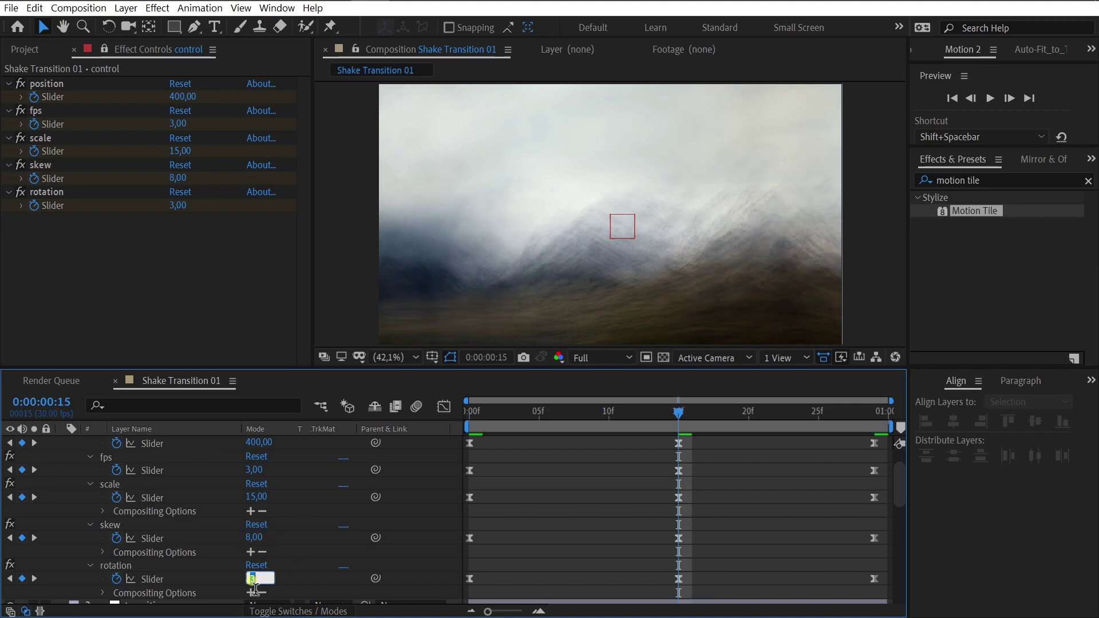
pyautogui.write('10')
pyautogui.press('Return')
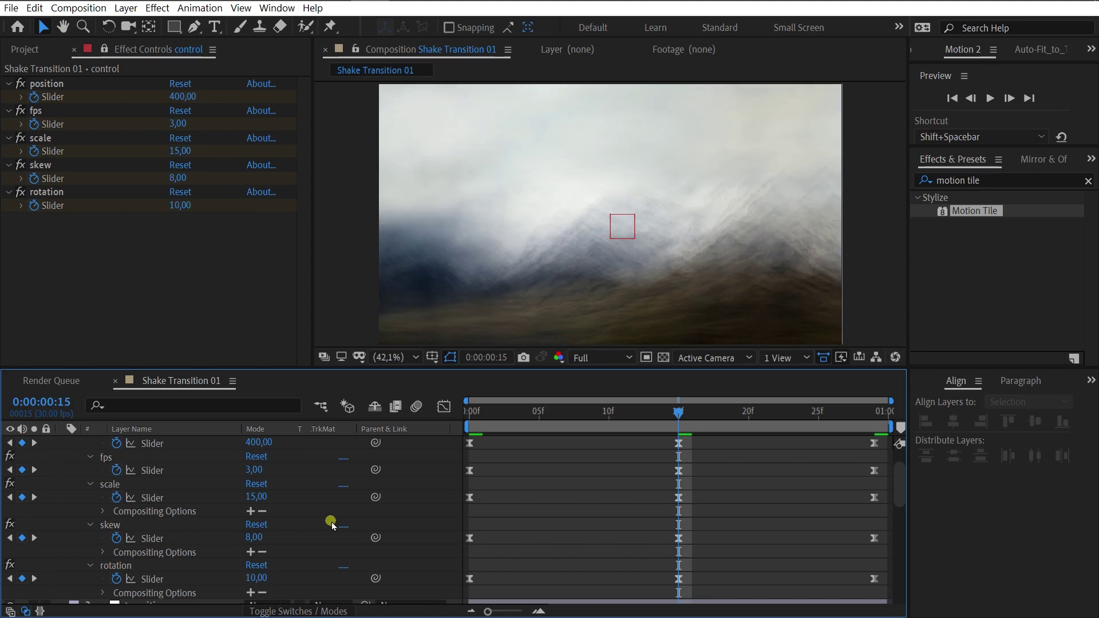
pyautogui.scroll(3, 430, 496)
pyautogui.moveTo(968, 211); pyautogui.dragTo(69, 452)
# Collapse both layers, preview the precomp, then delete the 01.jpg and 02.jpg layers.
pyautogui.click(62, 443)
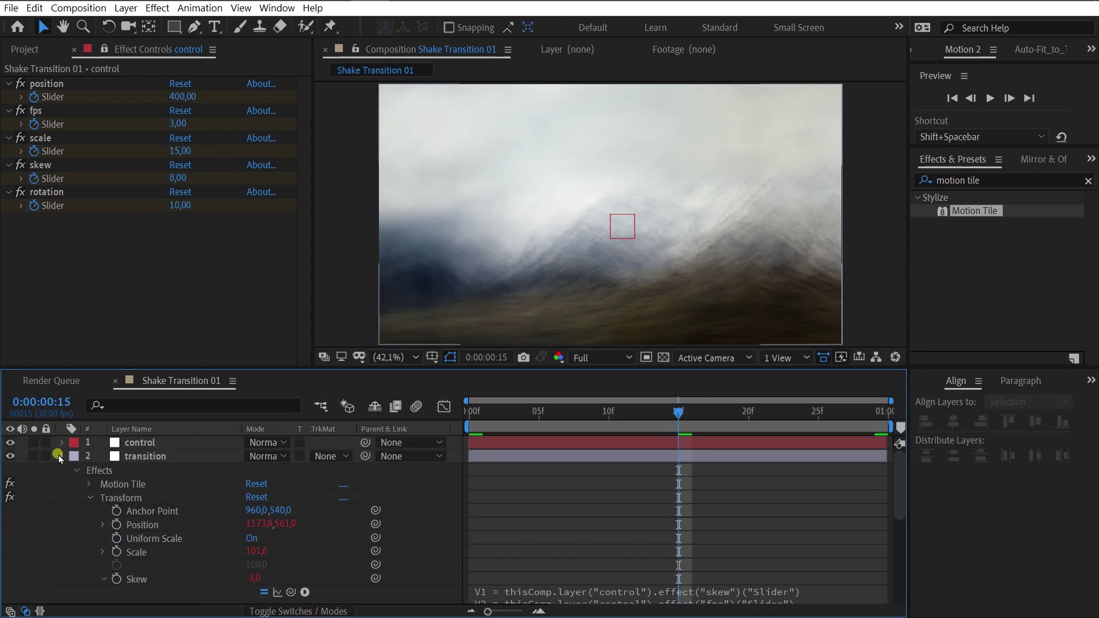
pyautogui.click(60, 457)
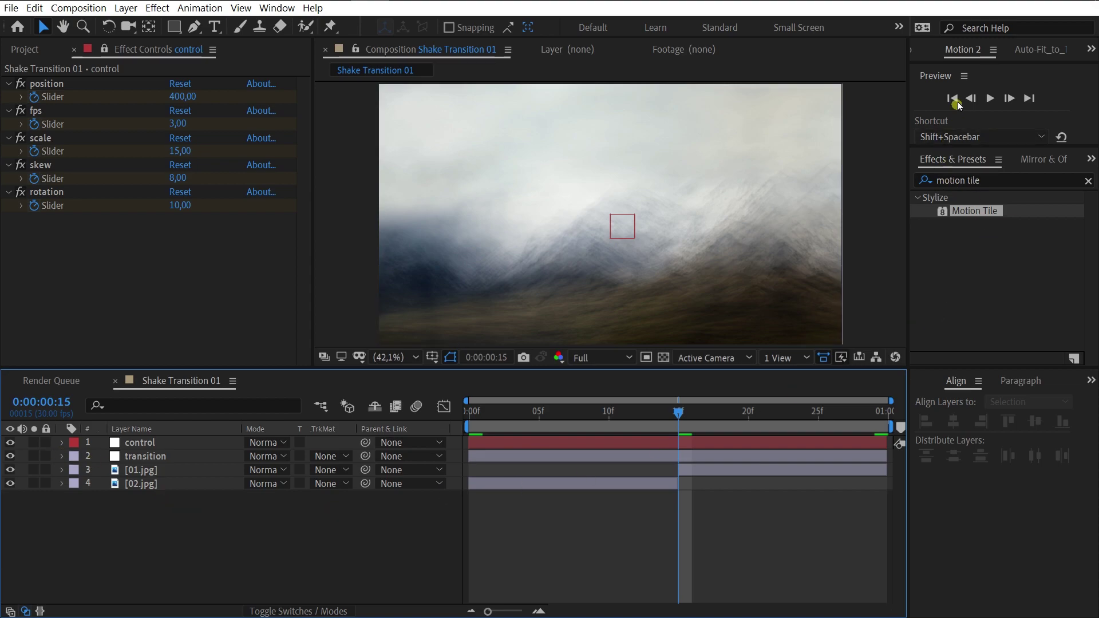
pyautogui.click(990, 98)
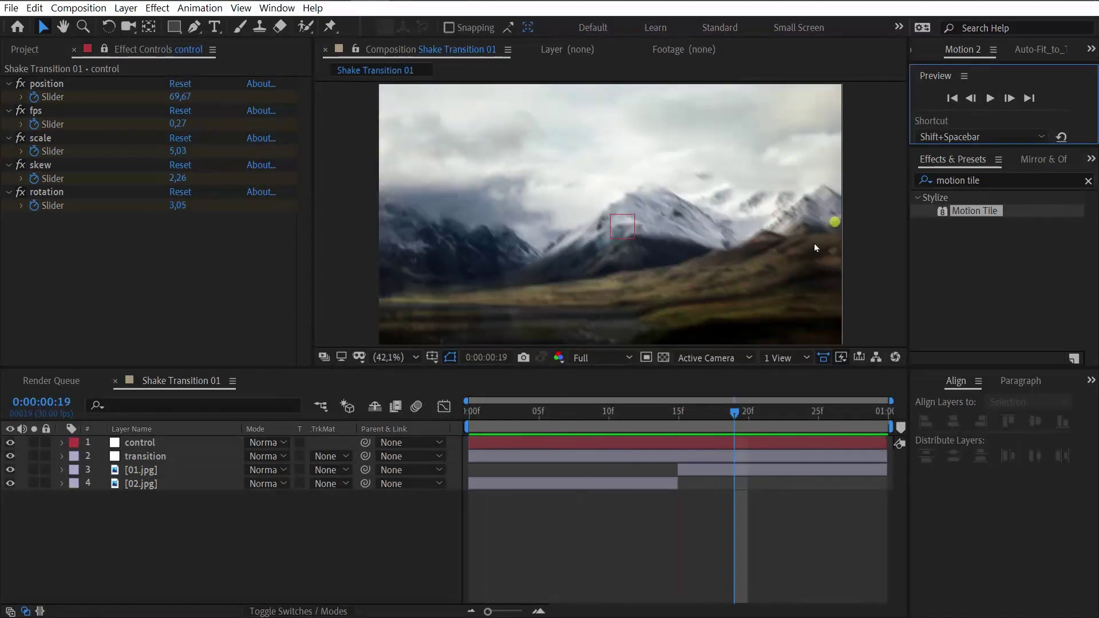
pyautogui.click(678, 417)
pyautogui.click(678, 418)
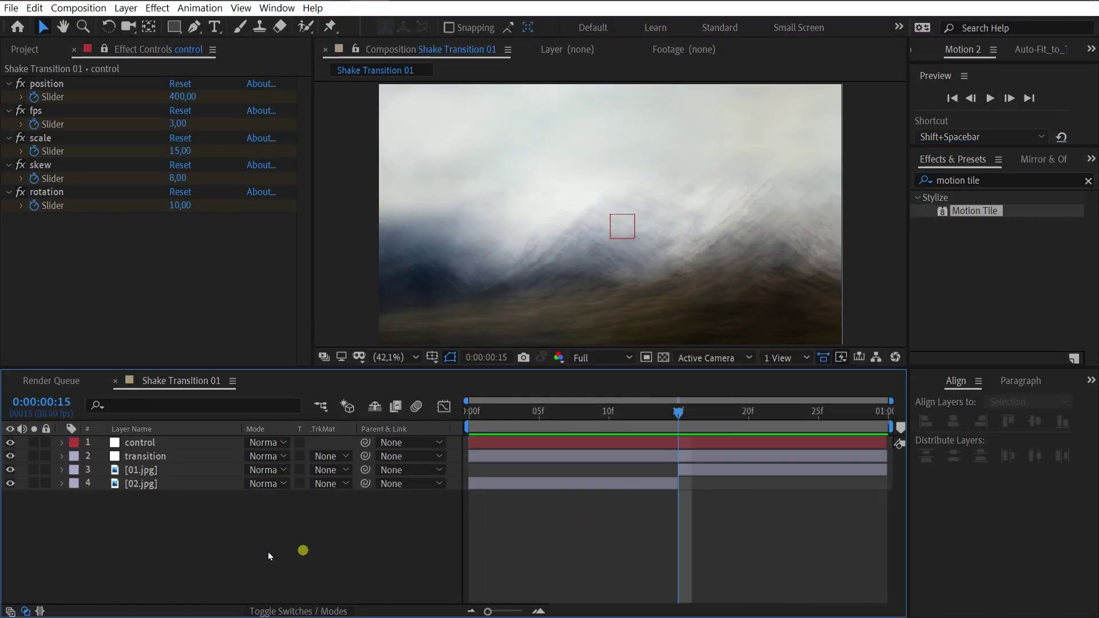
pyautogui.moveTo(198, 544); pyautogui.dragTo(149, 475)
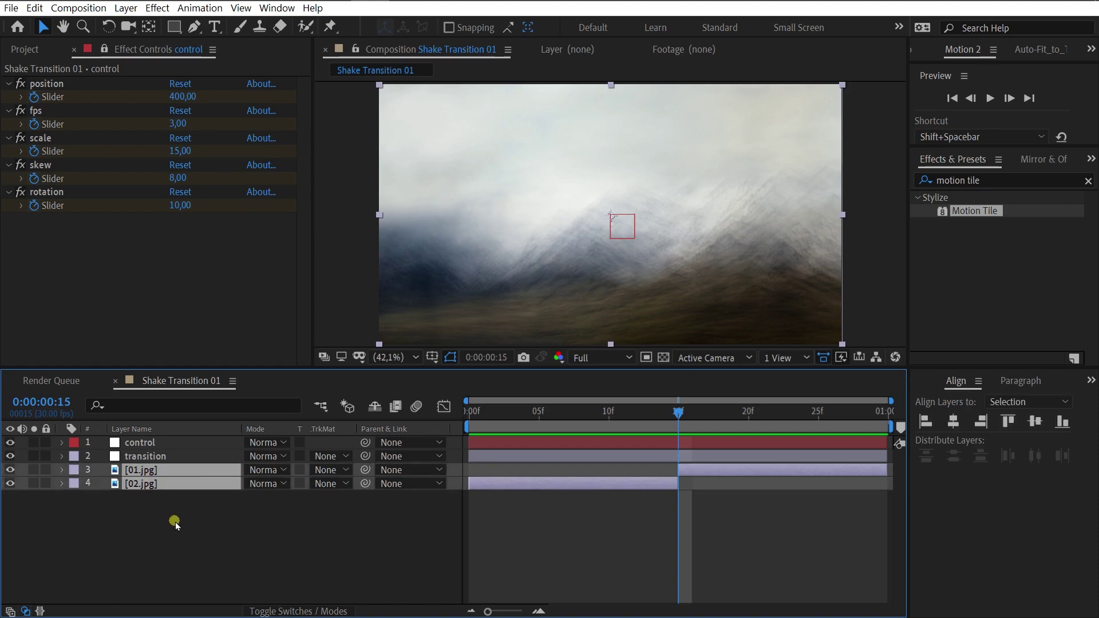
pyautogui.press('Delete')
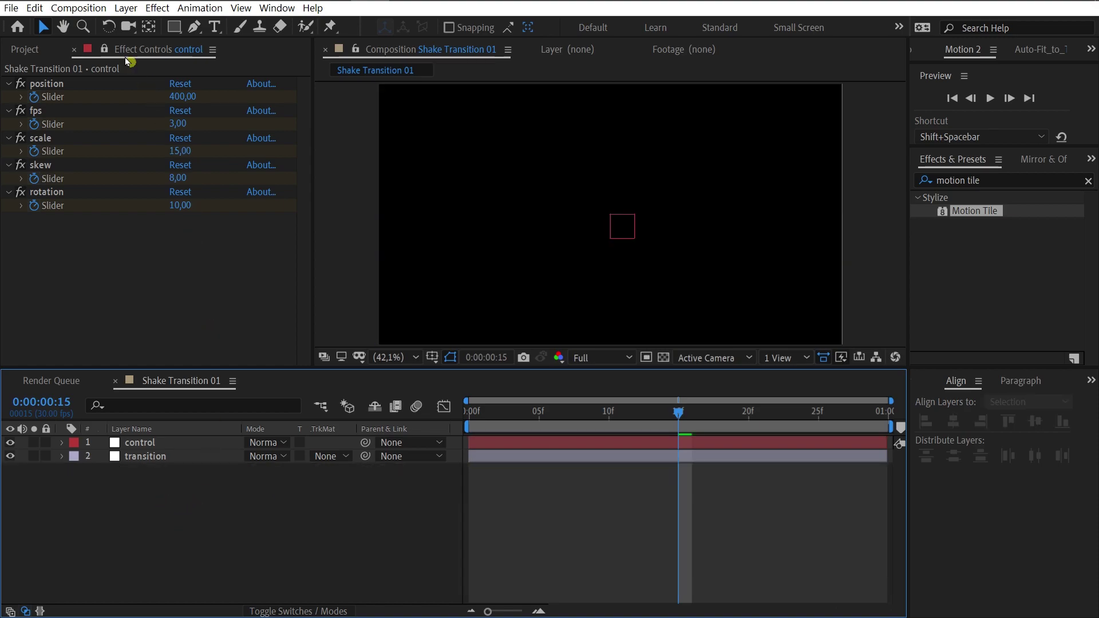
# Create a new 1920×1080, 30 fps Comp 1 lasting 0:00:05:00 and bring in 01.jpg and 02.jpg.
pyautogui.click(26, 50)
pyautogui.click(123, 286)
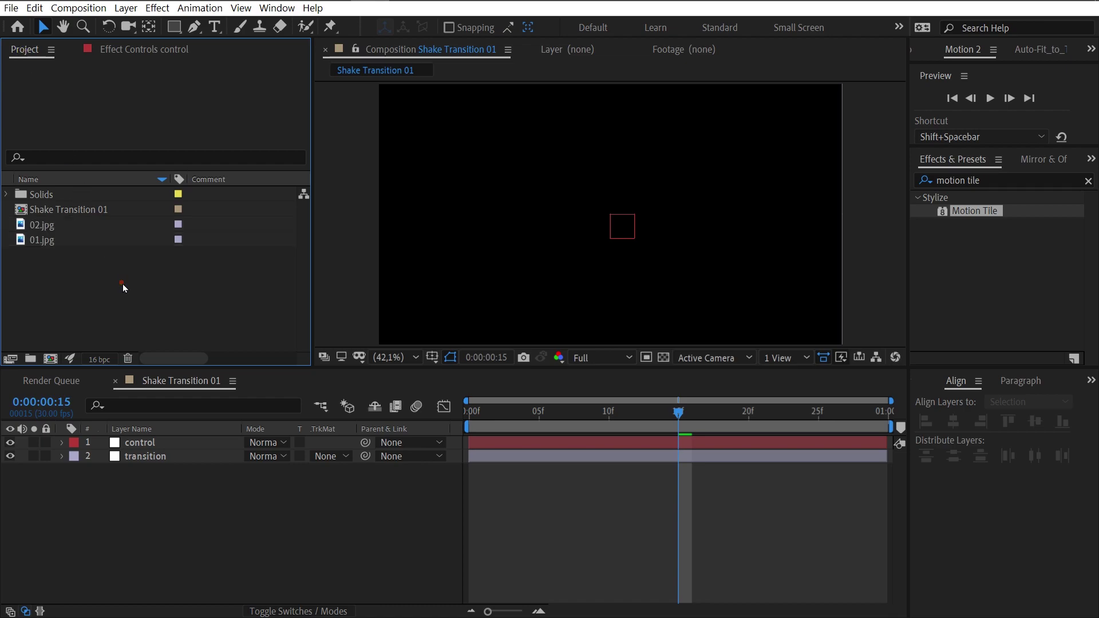
pyautogui.click(79, 8)
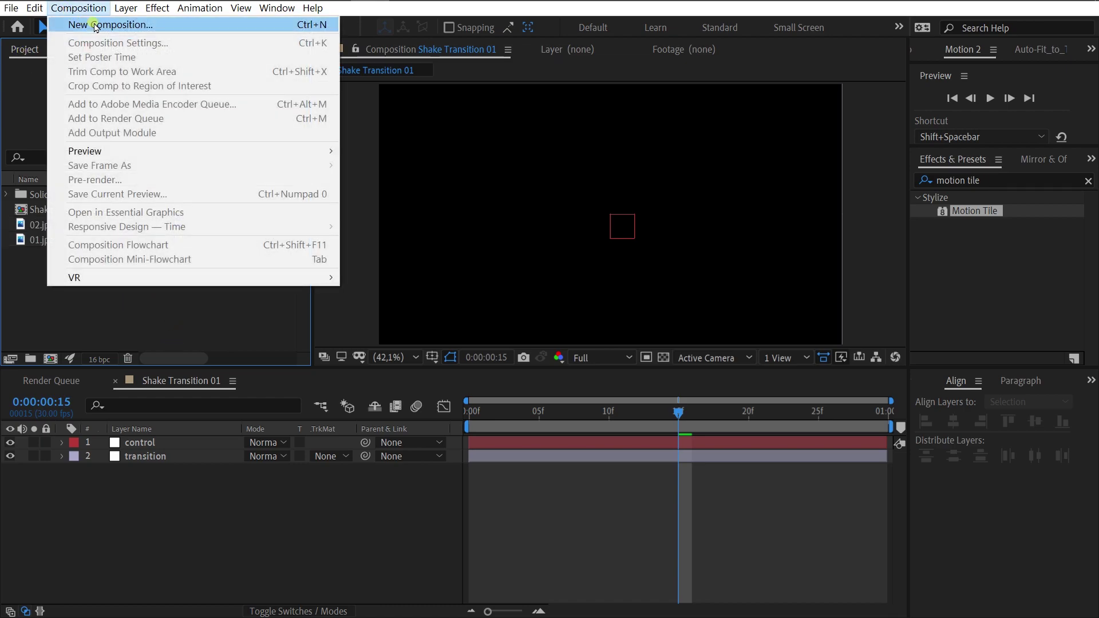
pyautogui.click(95, 25)
pyautogui.click(458, 388)
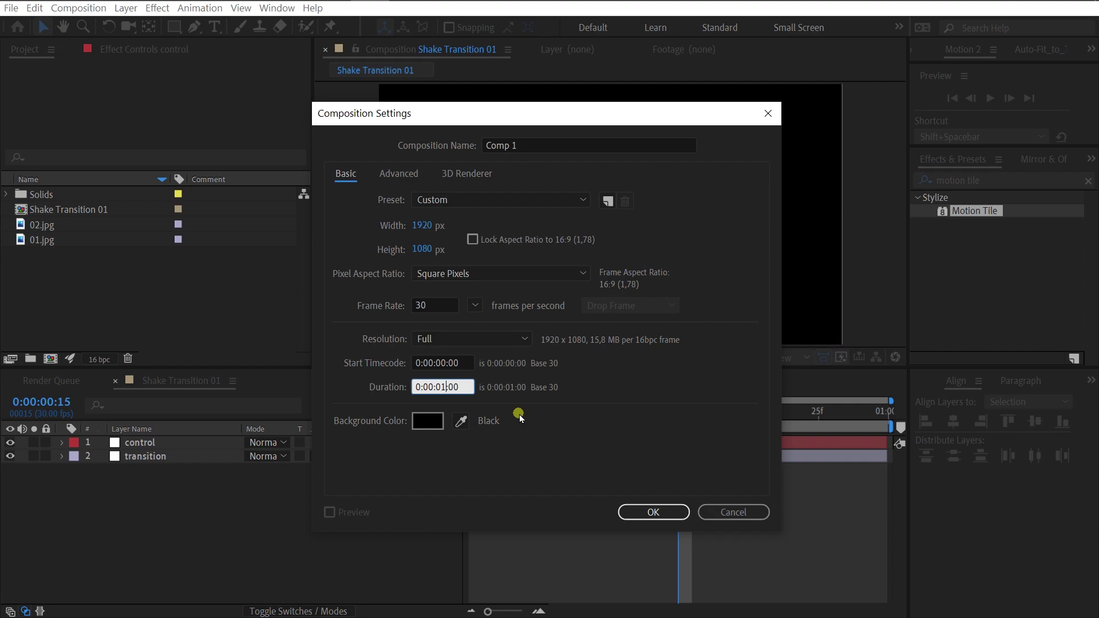
pyautogui.click(643, 512)
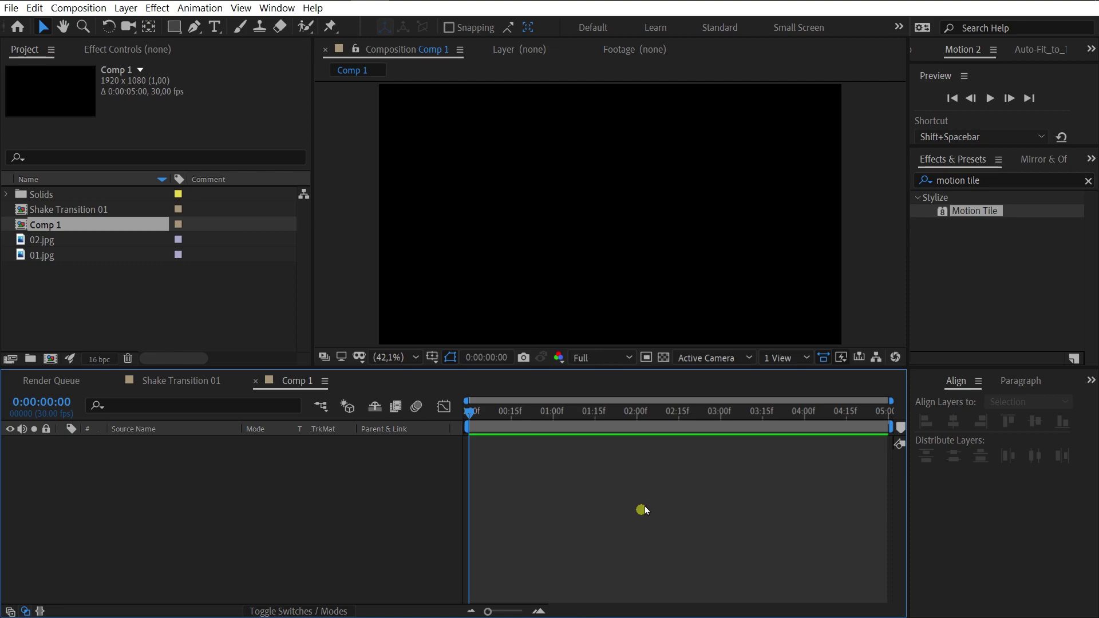
pyautogui.moveTo(46, 279); pyautogui.dragTo(223, 509)
# Trim the layers so 01.jpg ends and 02.jpg starts at about 2 seconds.
pyautogui.click(487, 424)
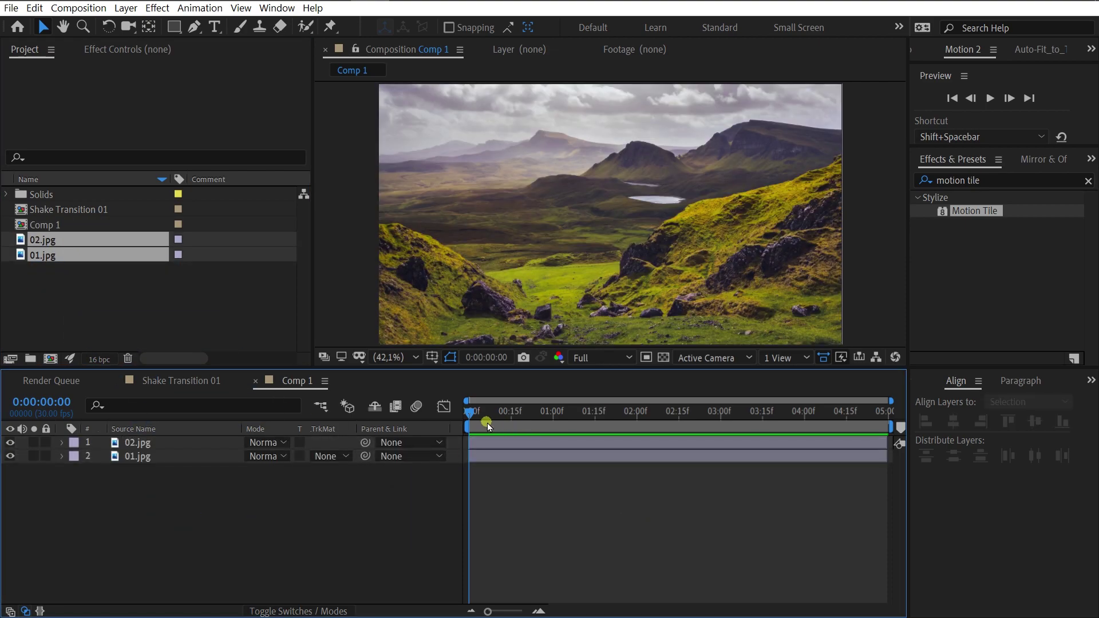
pyautogui.moveTo(469, 443); pyautogui.dragTo(640, 441)
pyautogui.moveTo(889, 460); pyautogui.dragTo(631, 460)
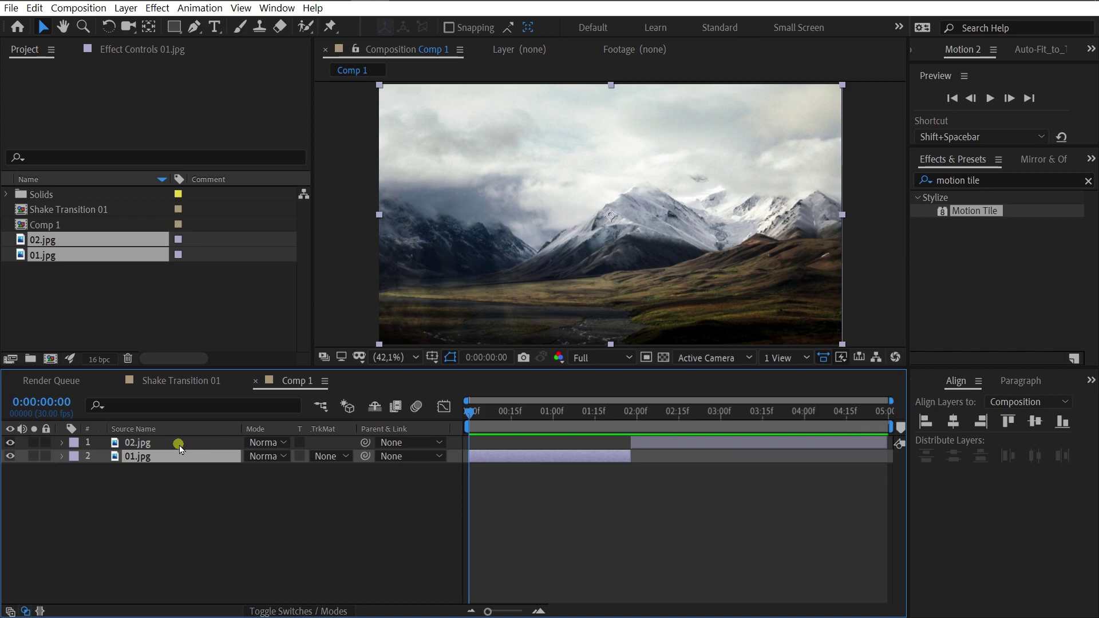
# Duplicate 01.jpg to the comp's end, end 02.jpg near 3 seconds, and add Shake Transition 01.
pyautogui.click(175, 474)
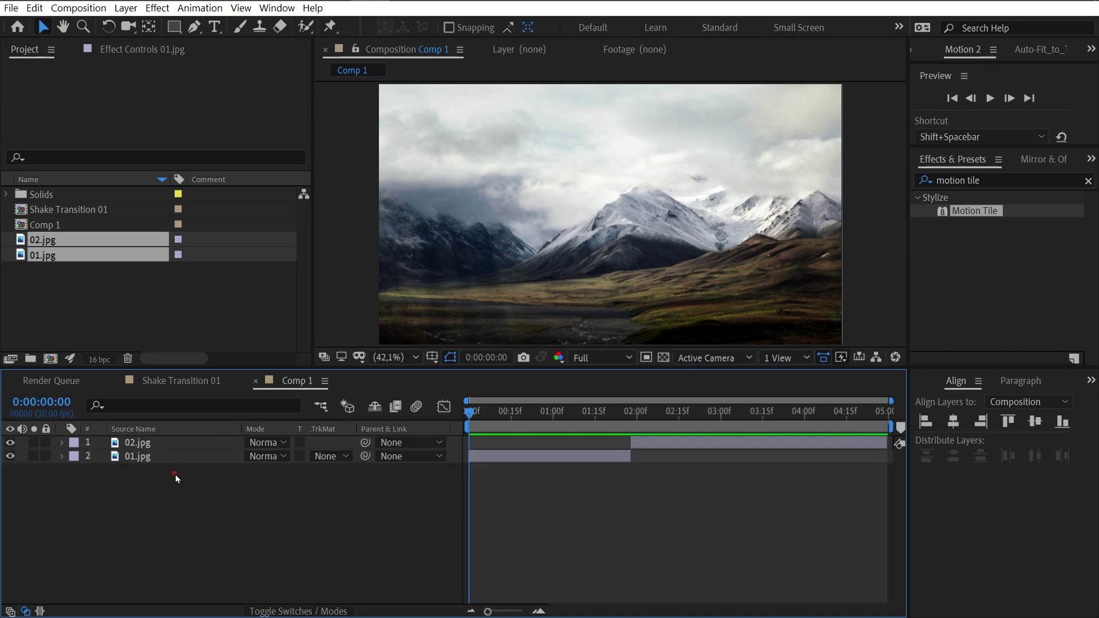
pyautogui.hotkey('ctrl', 'v')
pyautogui.moveTo(555, 439); pyautogui.dragTo(726, 458)
pyautogui.click(242, 537)
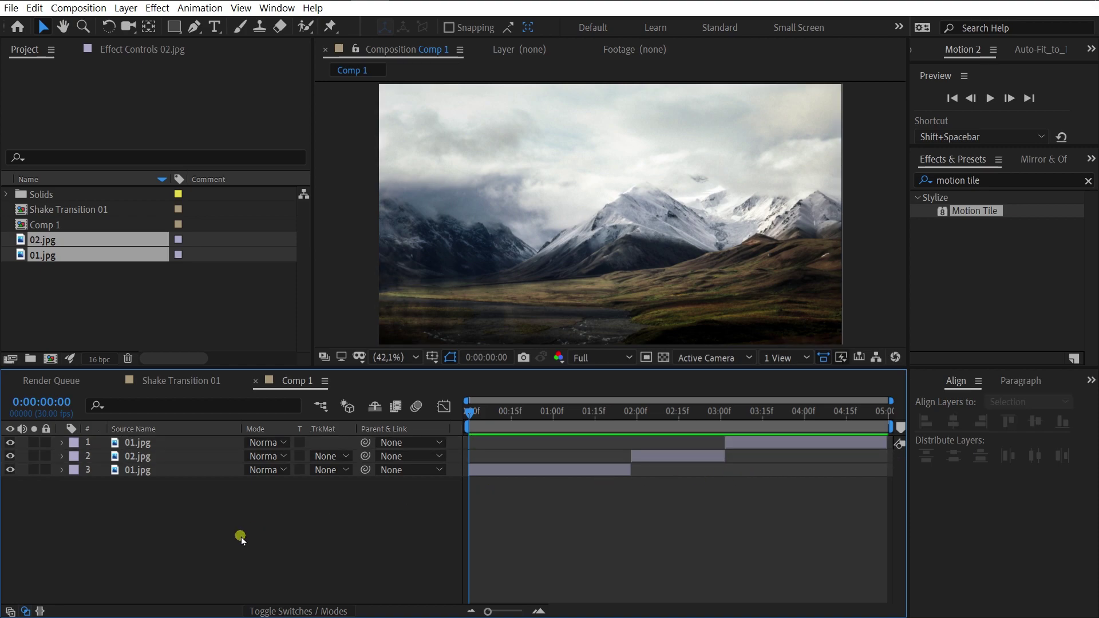
pyautogui.click(158, 307)
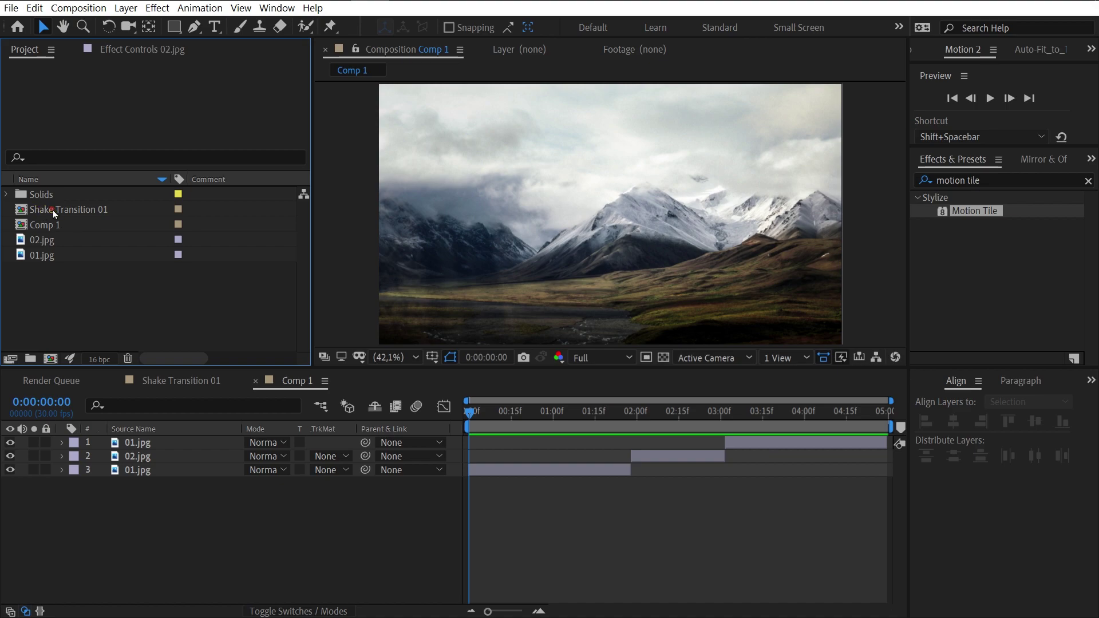
pyautogui.moveTo(53, 211); pyautogui.dragTo(606, 448)
# Inside the Shake Transition 01 precomp, move the composition marker to frame 15.
pyautogui.click(656, 461)
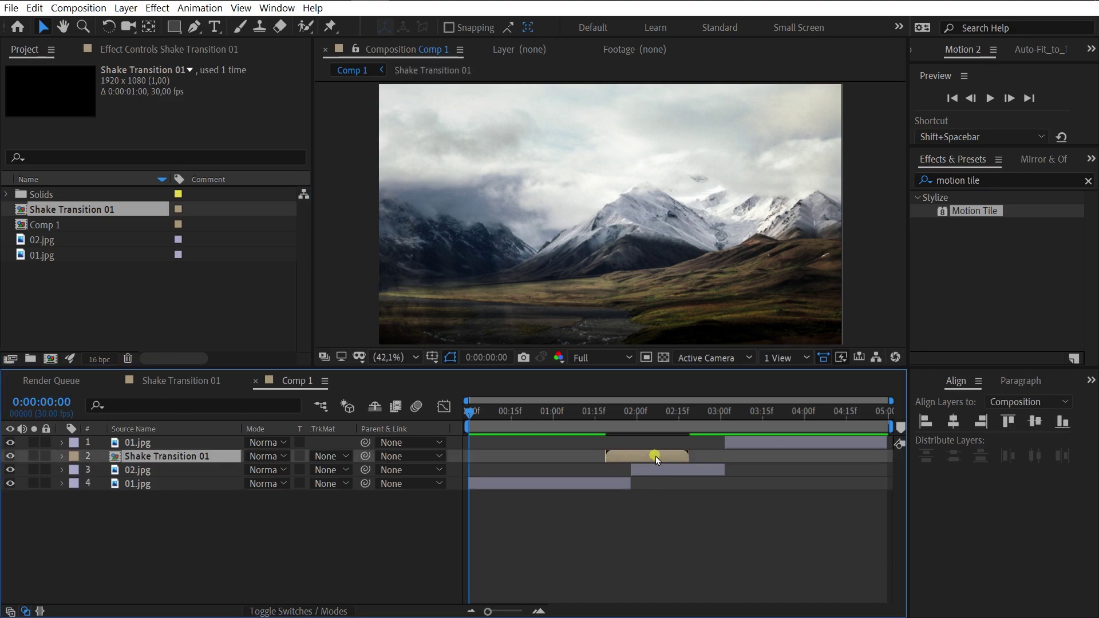
pyautogui.click(139, 503)
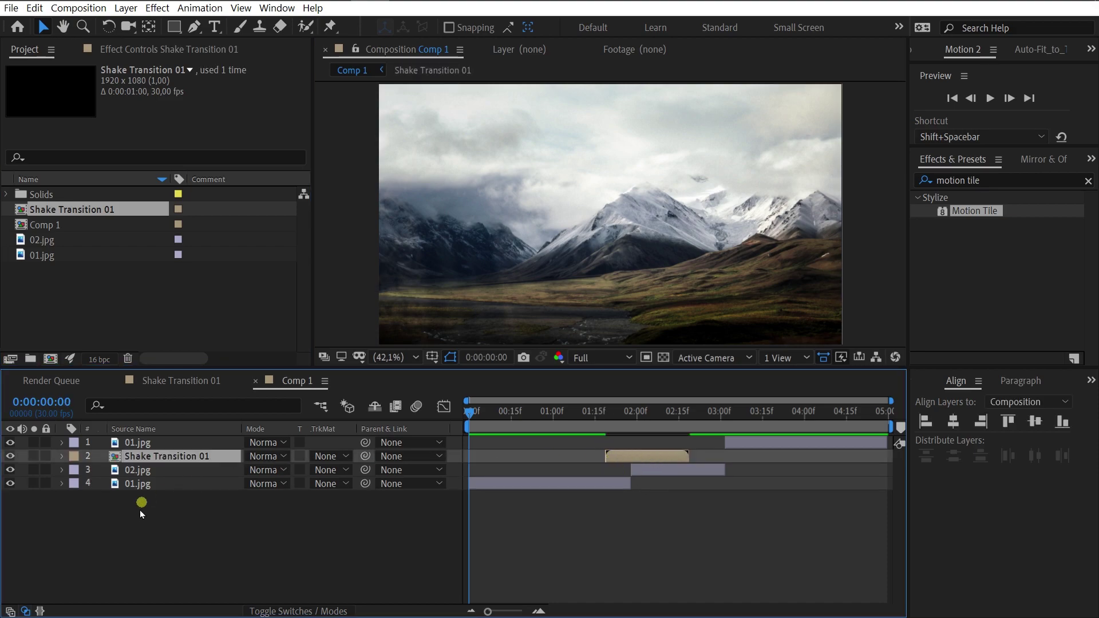
pyautogui.doubleClick(167, 457)
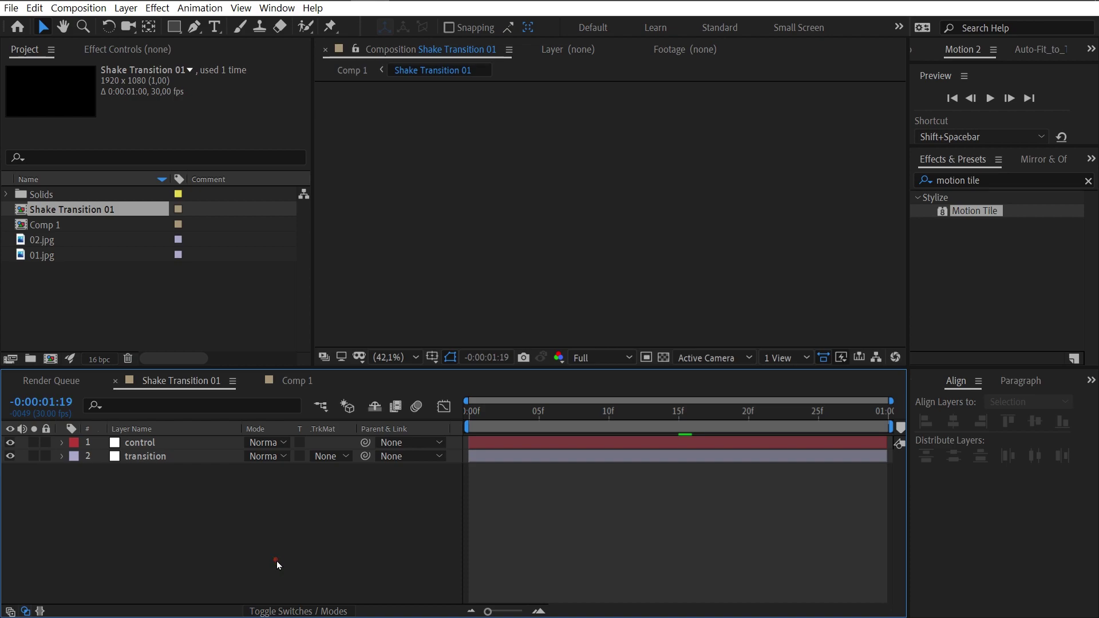
pyautogui.moveTo(704, 415); pyautogui.dragTo(677, 423)
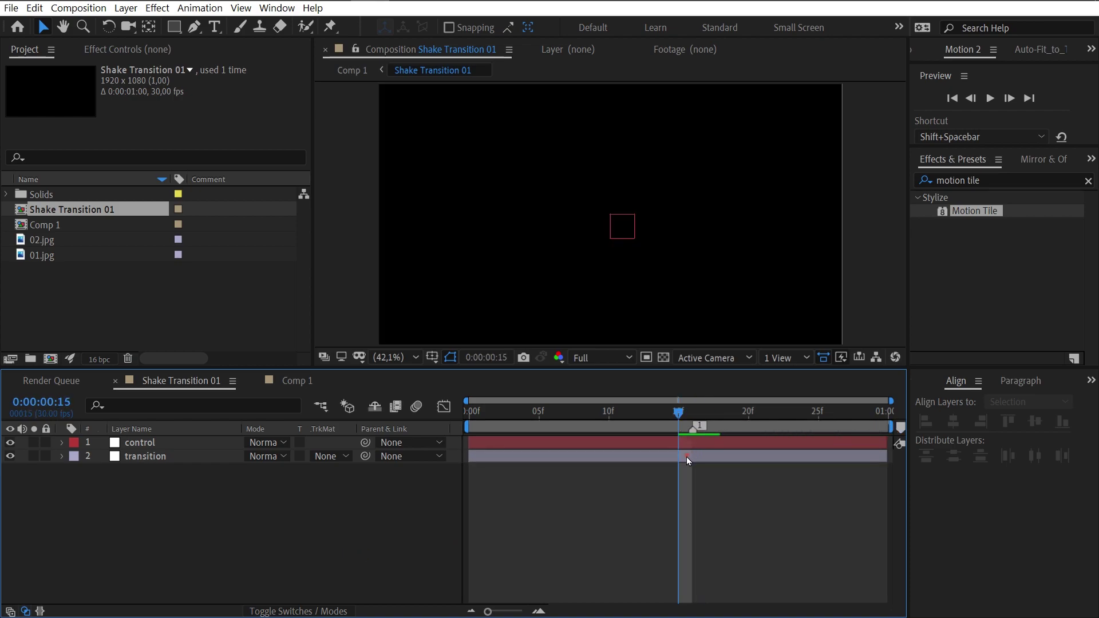
pyautogui.hotkey('shift', '1')
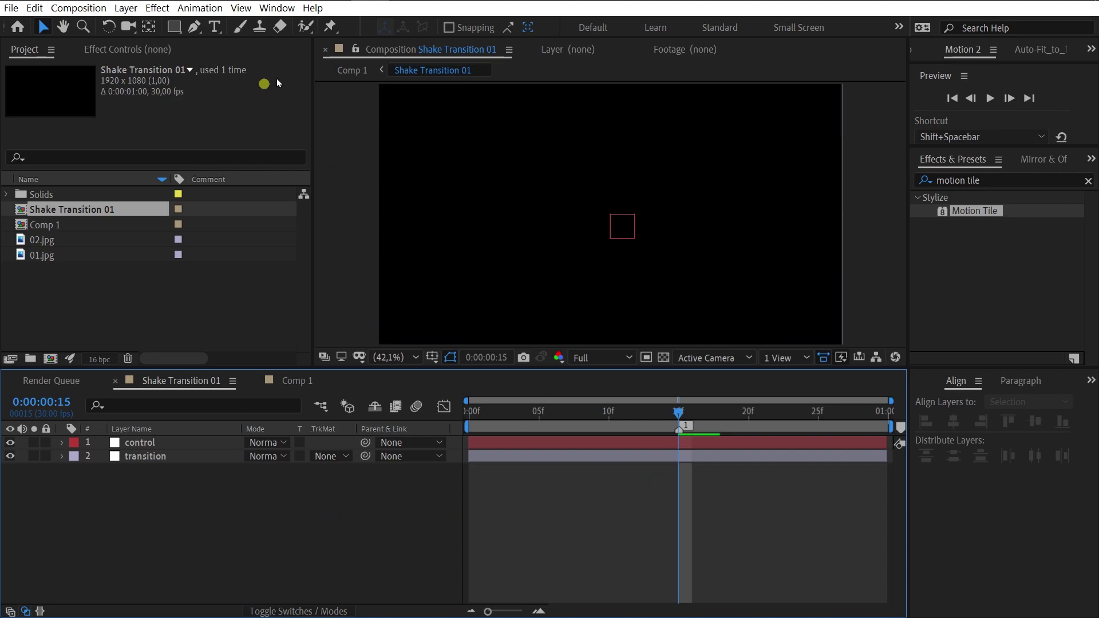
# Delete the old Shake Transition 01 layer in Comp 1 and add a fresh copy.
pyautogui.click(140, 481)
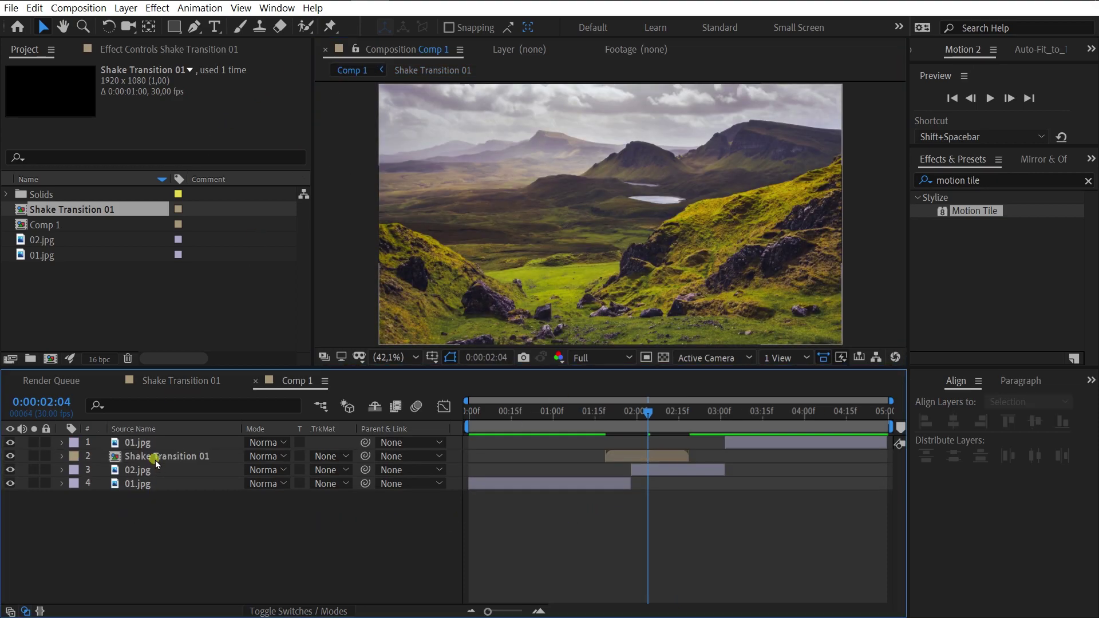
pyautogui.click(156, 457)
pyautogui.press('Delete')
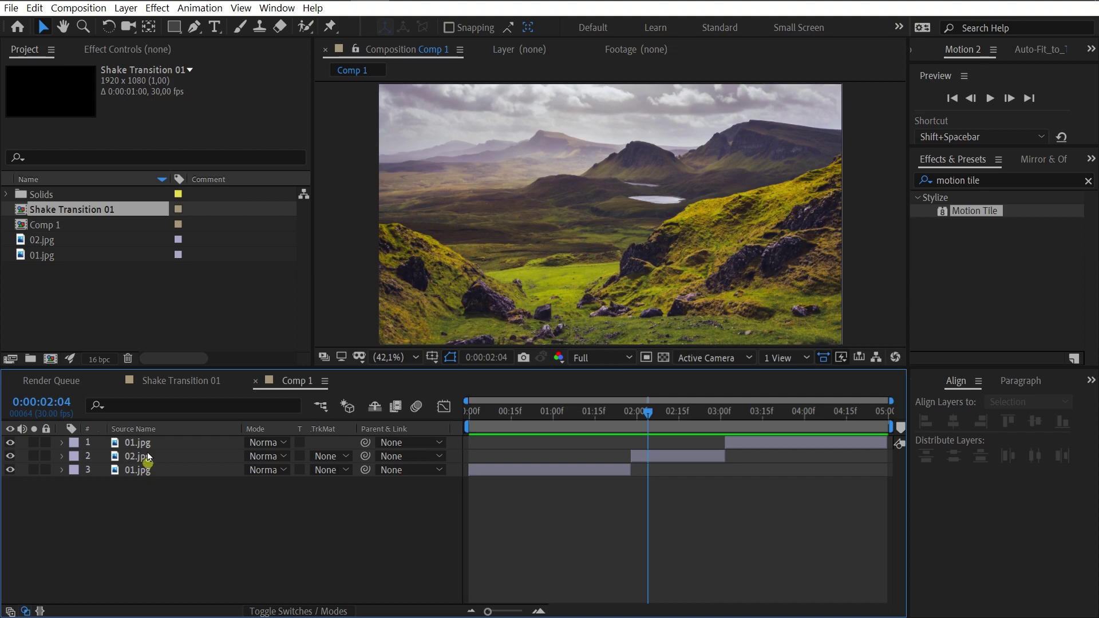
pyautogui.click(84, 307)
pyautogui.moveTo(93, 210); pyautogui.dragTo(179, 456)
# Align the Shake Transition 01 marker to the 2:00 cut and add a second copy at 3:00.
pyautogui.moveTo(481, 457); pyautogui.dragTo(602, 477)
pyautogui.click(306, 510)
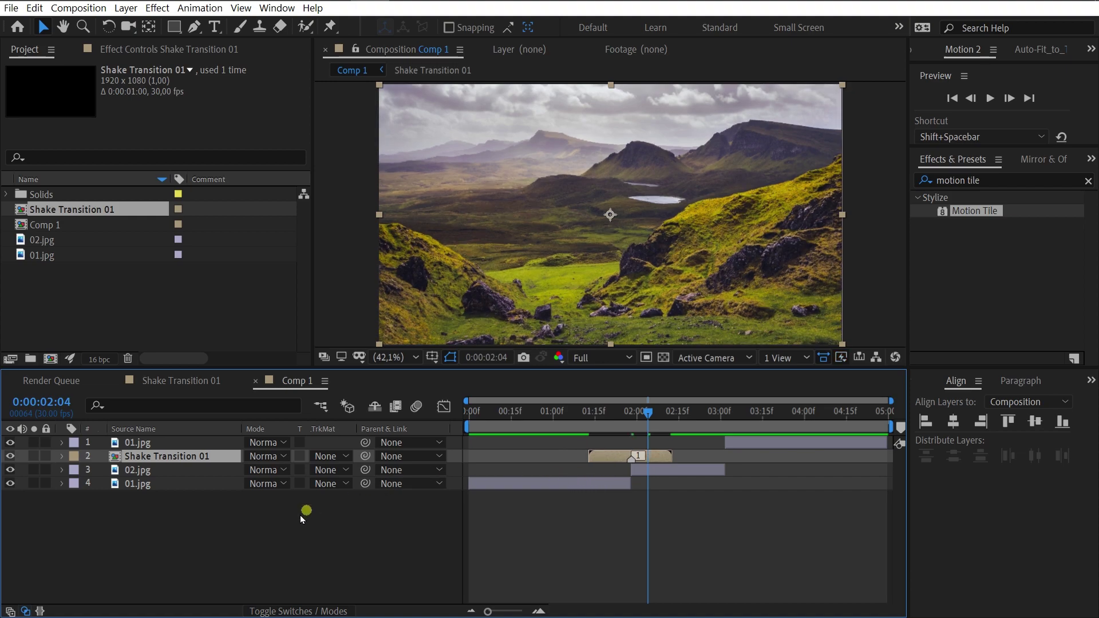
pyautogui.click(312, 610)
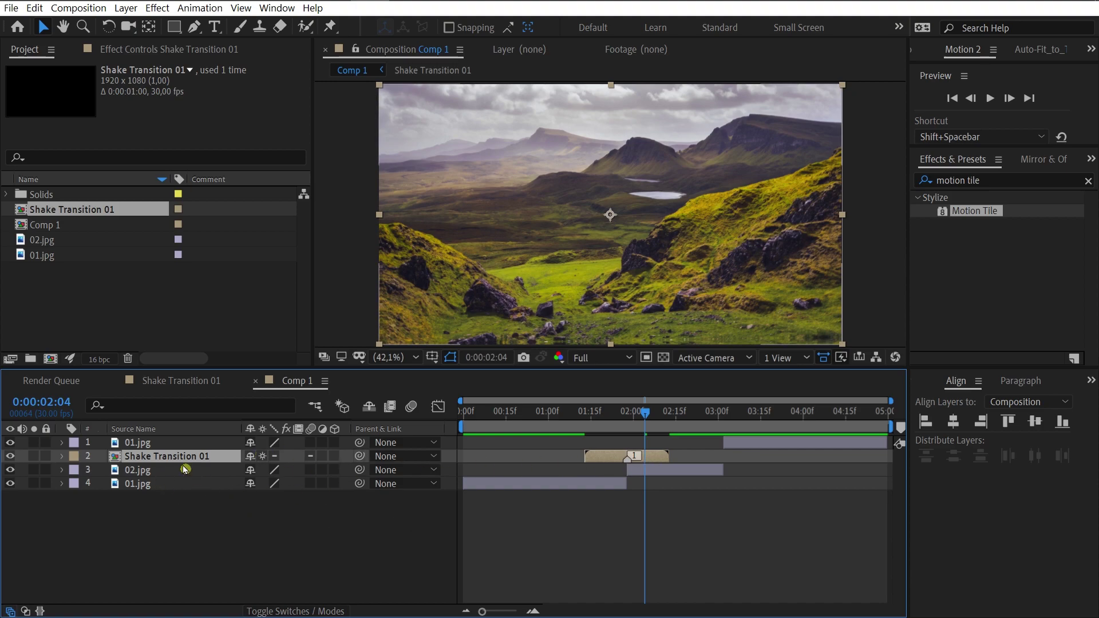
pyautogui.click(65, 210)
pyautogui.moveTo(65, 210); pyautogui.dragTo(695, 445)
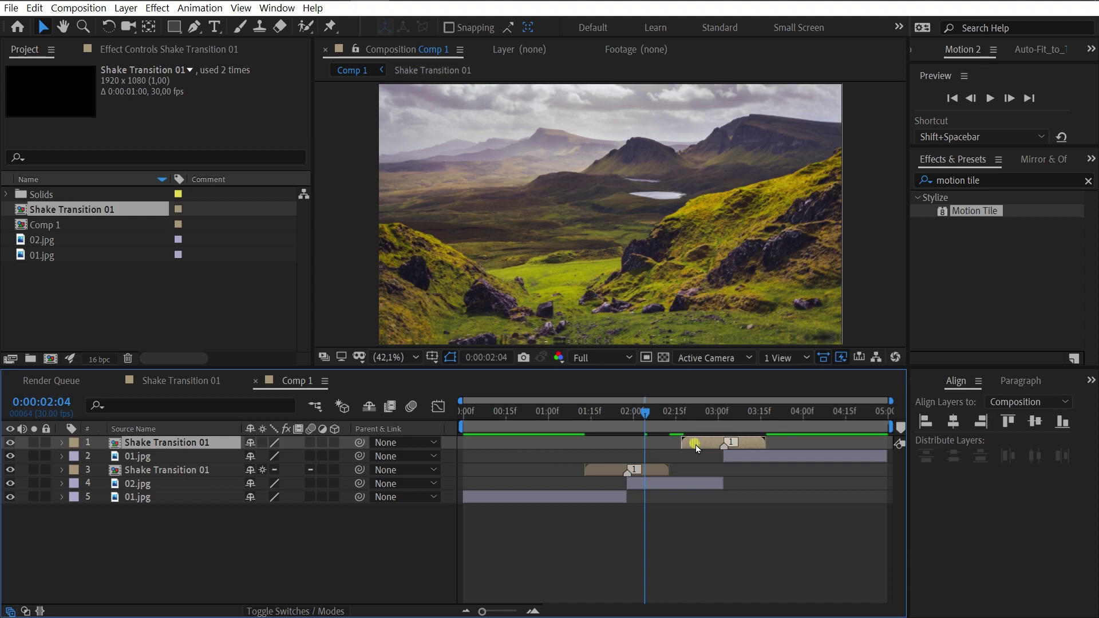
# Play Comp 1 from the first frame to review both shake transitions.
pyautogui.click(953, 98)
pyautogui.click(990, 98)
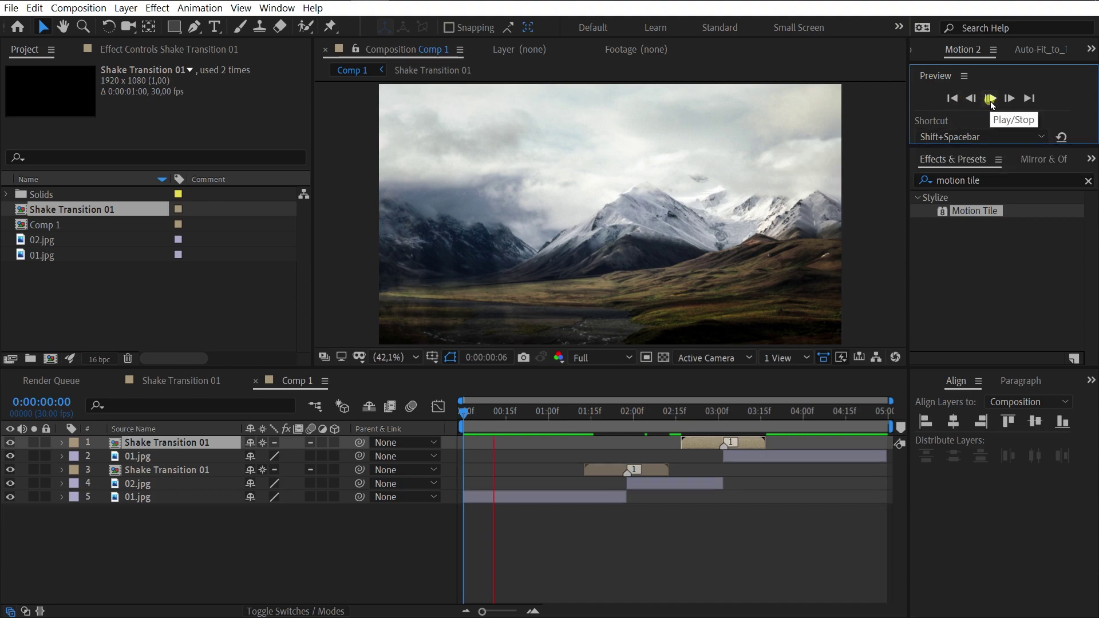